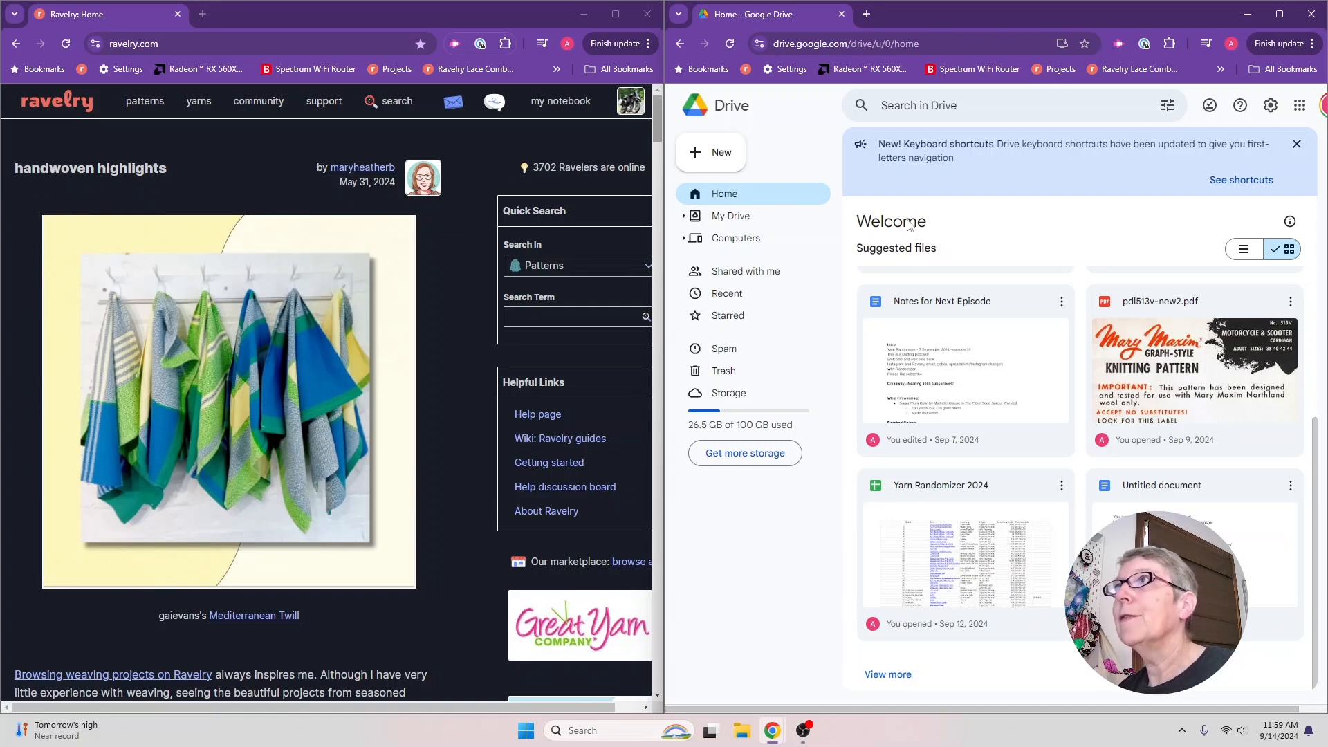
# Step: Open the advanced pattern search on Ravelry
pyautogui.moveTo(568, 102)
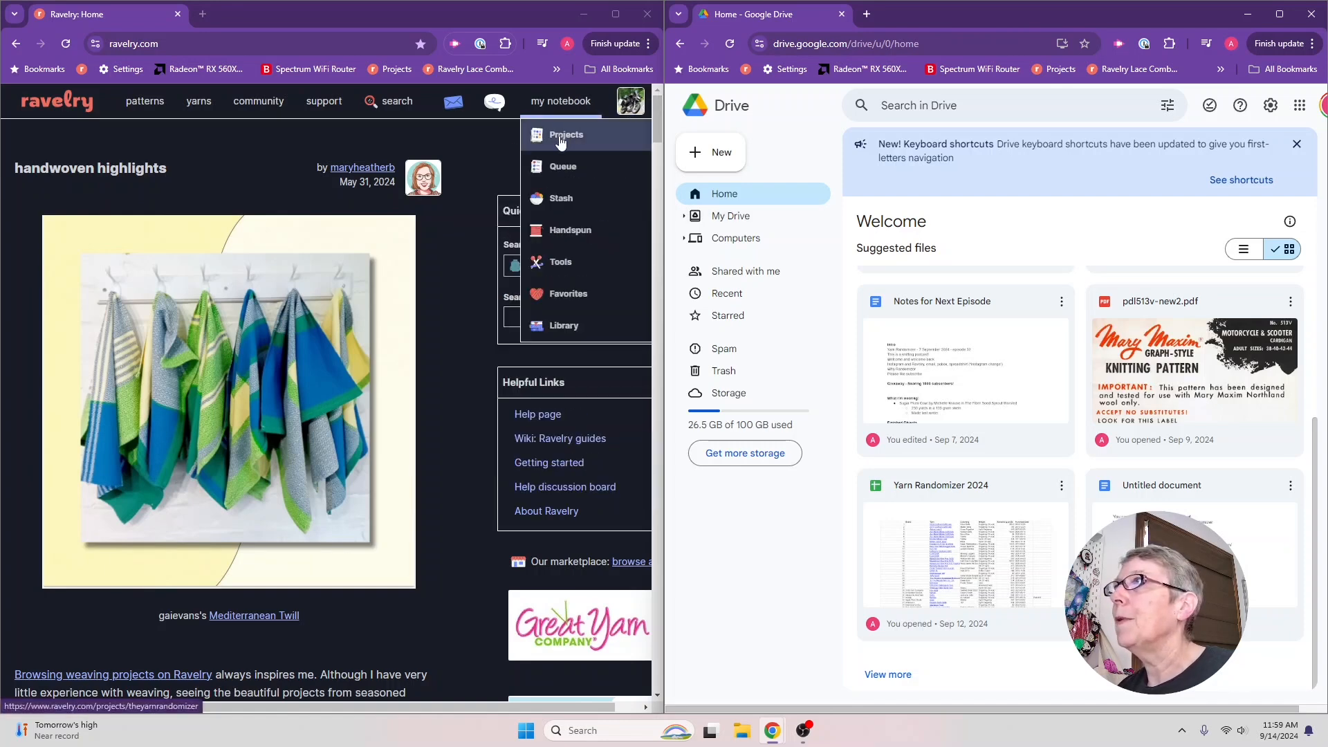
pyautogui.click(151, 112)
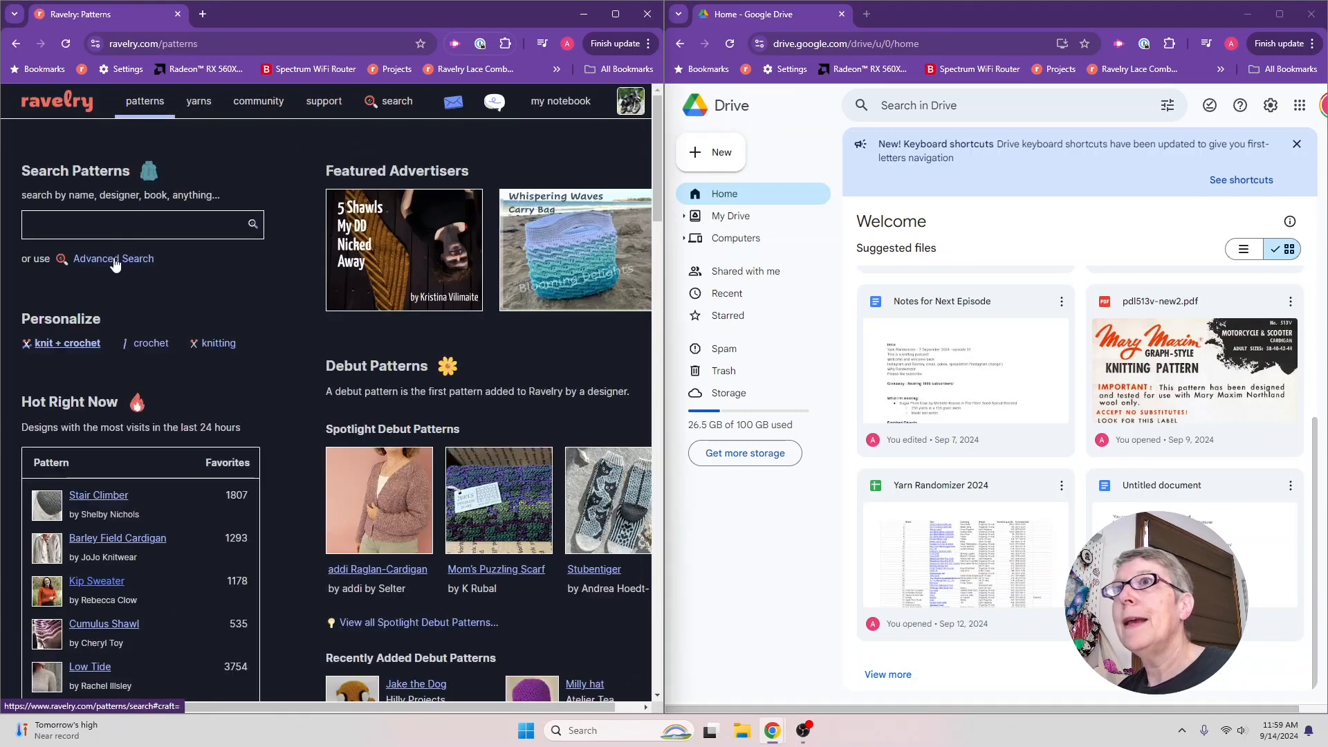
pyautogui.click(113, 258)
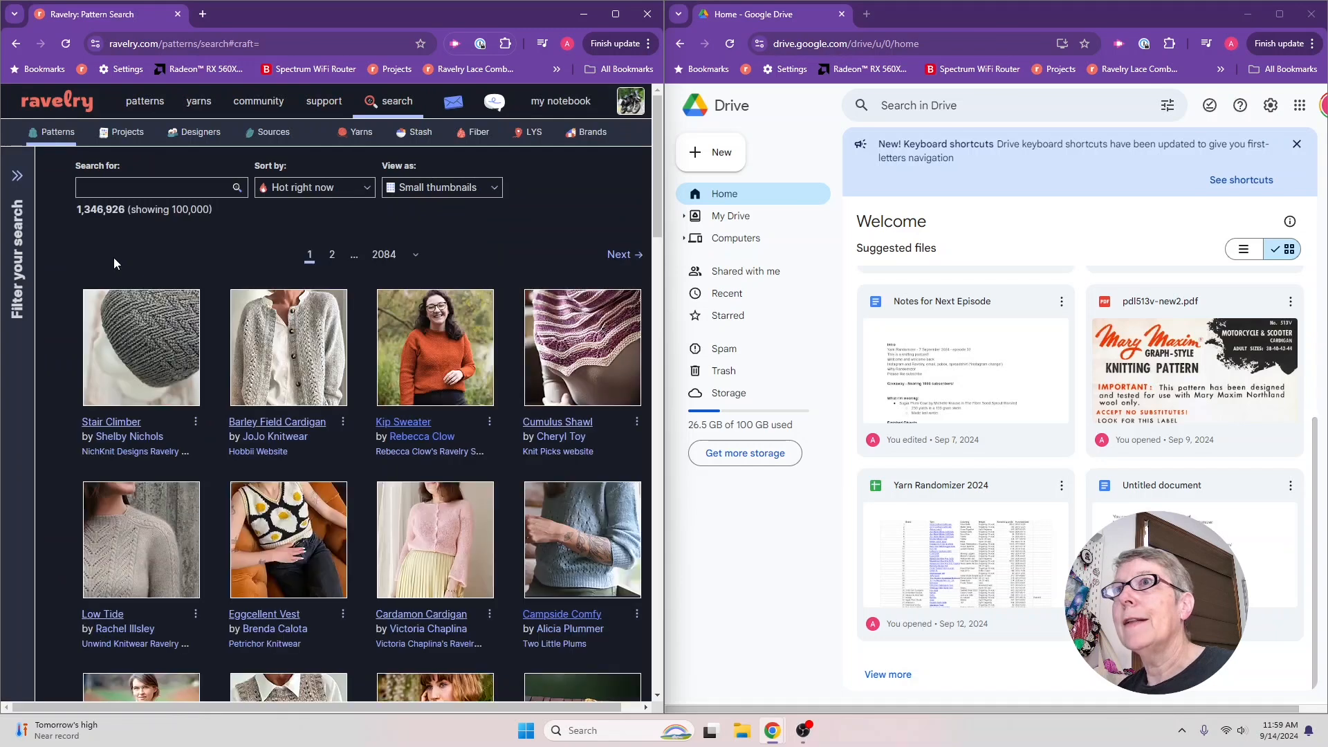
# Step: Filter the pattern search by the Knitting craft and Free availability
pyautogui.click(19, 311)
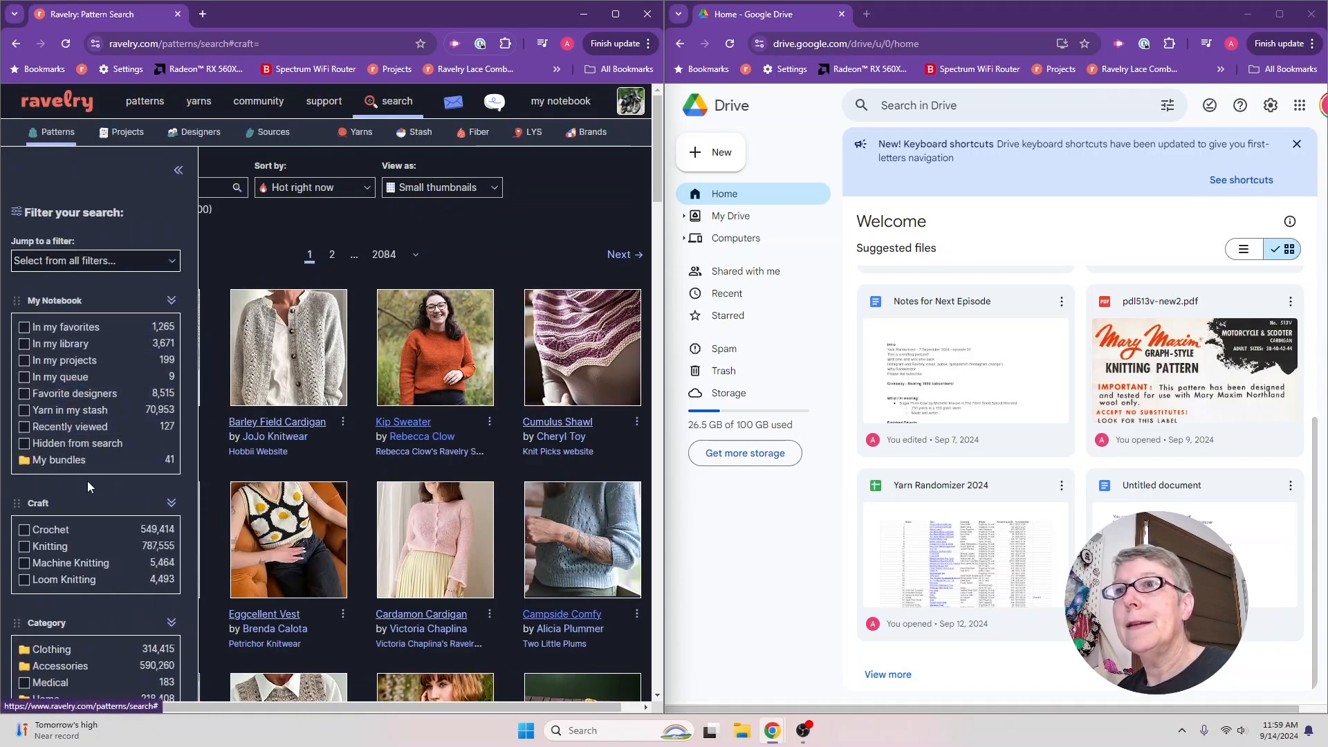
pyautogui.scroll(-2, 87, 482)
pyautogui.click(50, 408)
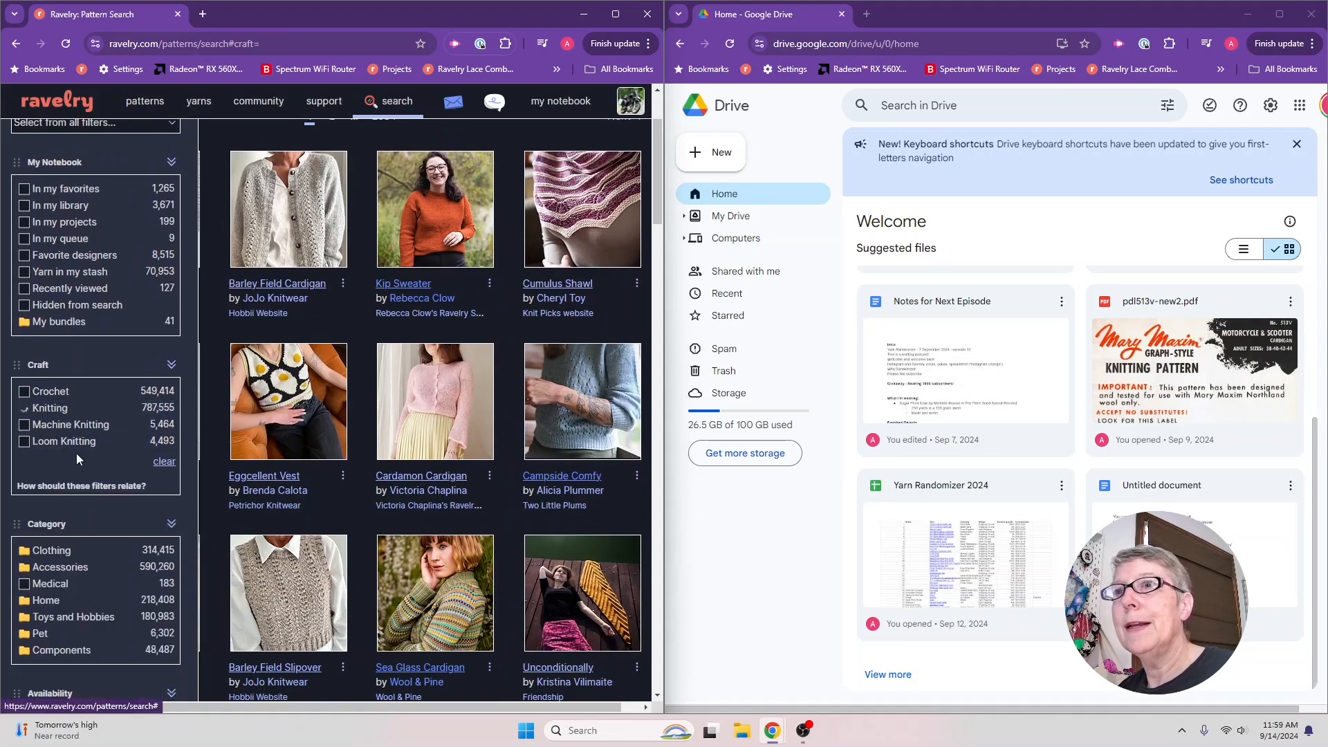
pyautogui.scroll(-3, 87, 526)
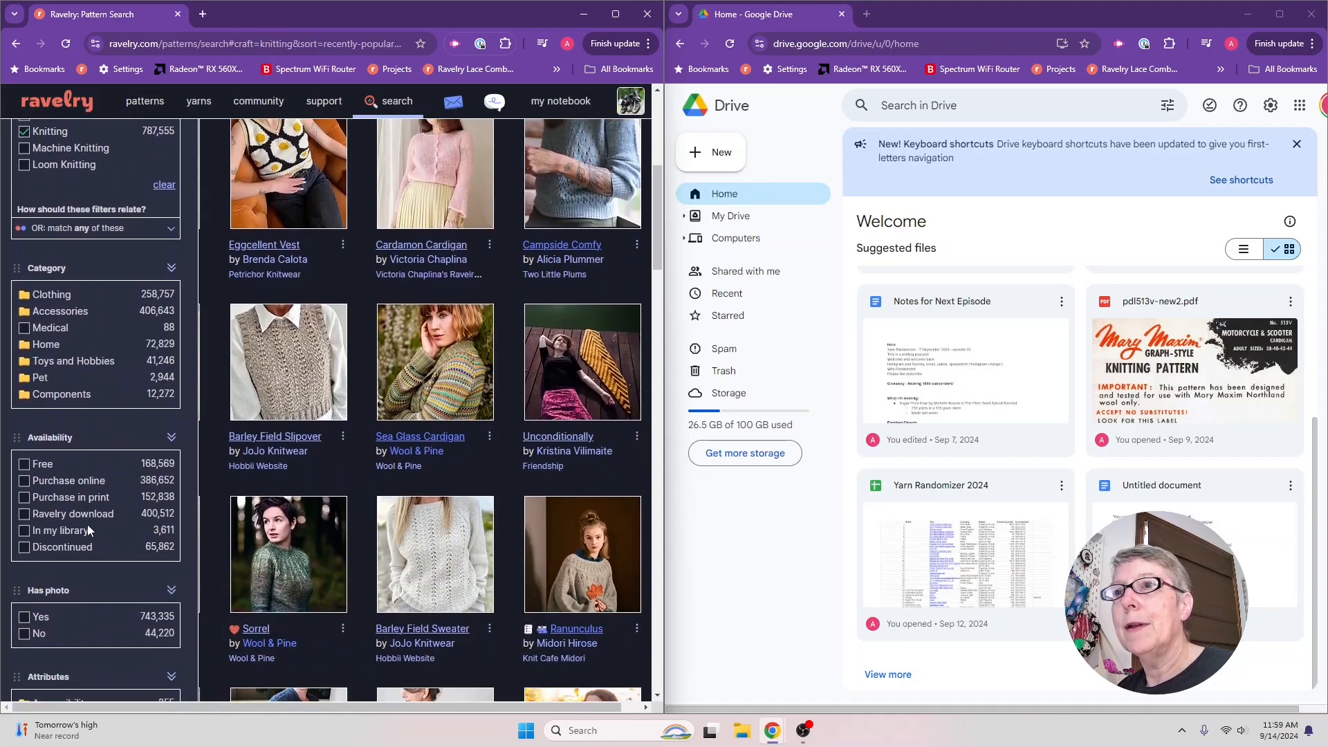
pyautogui.click(95, 472)
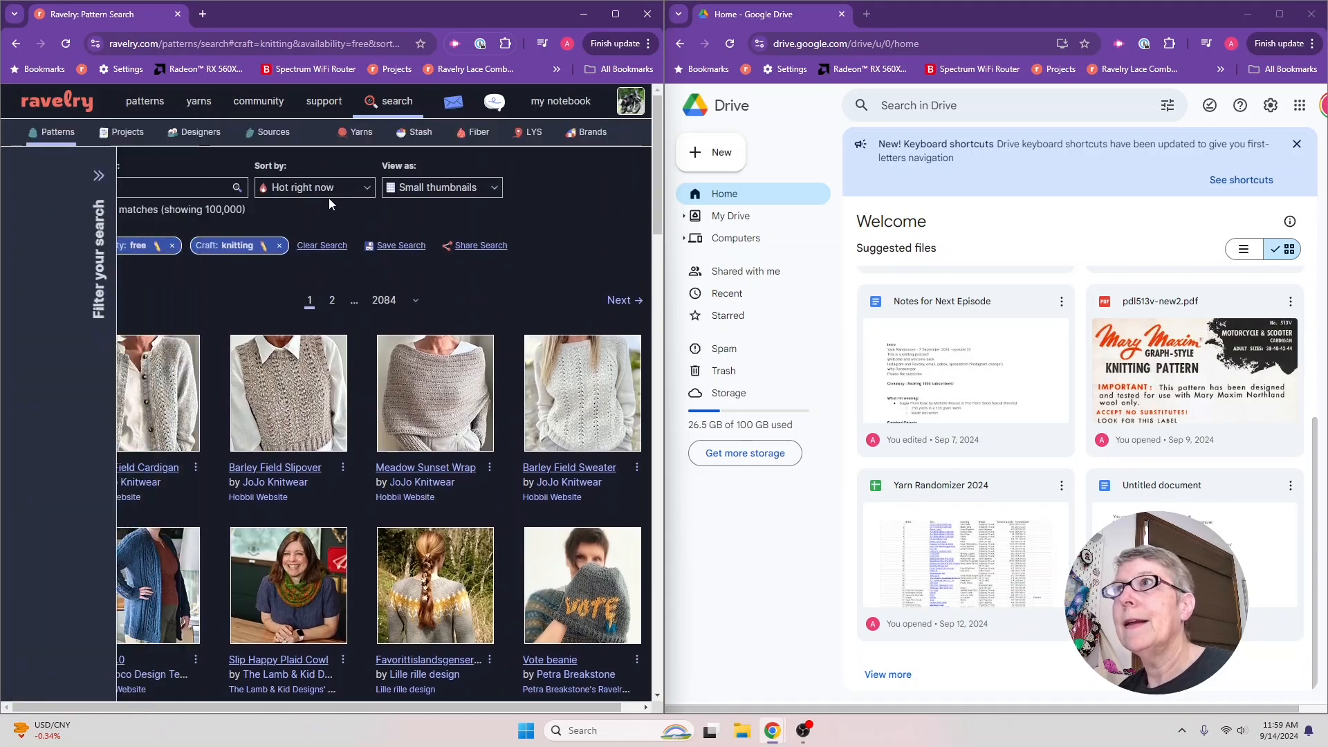
# Step: Sort the filtered patterns by Most projects and open the Grandmother's Favorite The Original dishcloth pattern
pyautogui.click(315, 188)
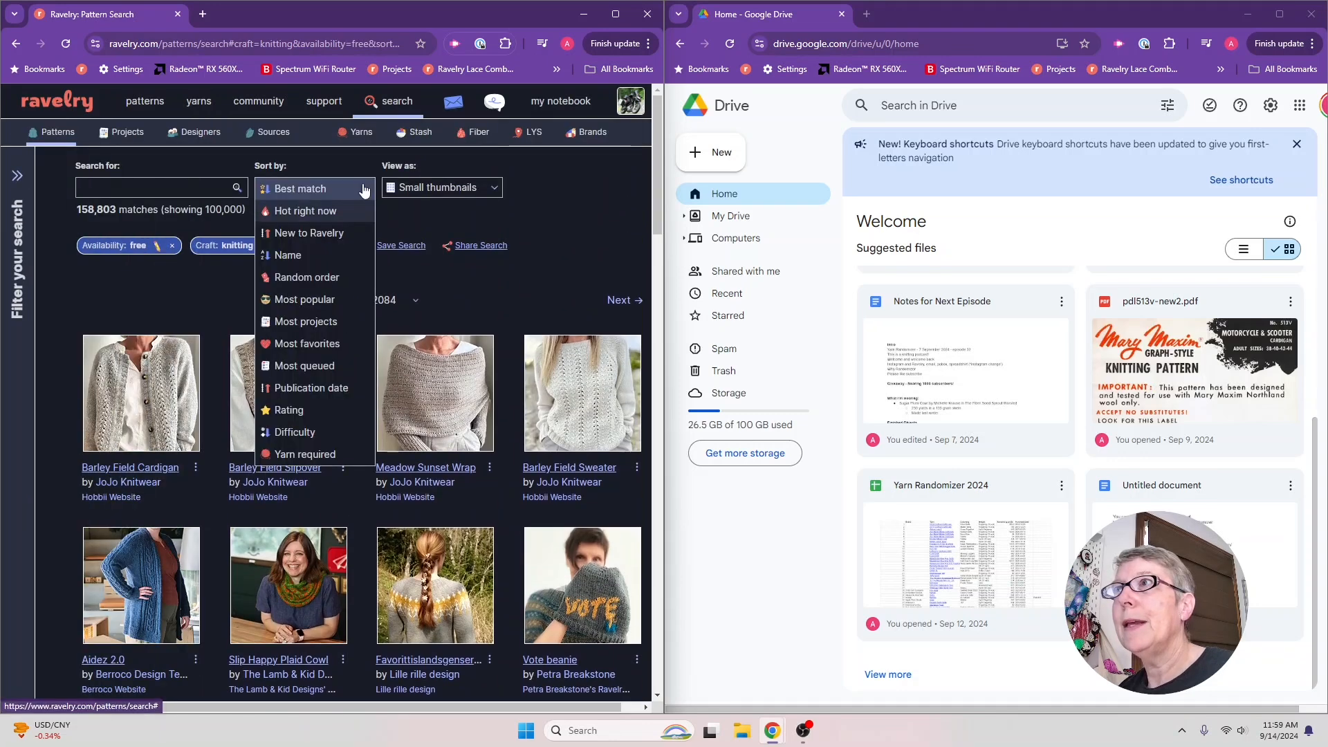
pyautogui.click(300, 322)
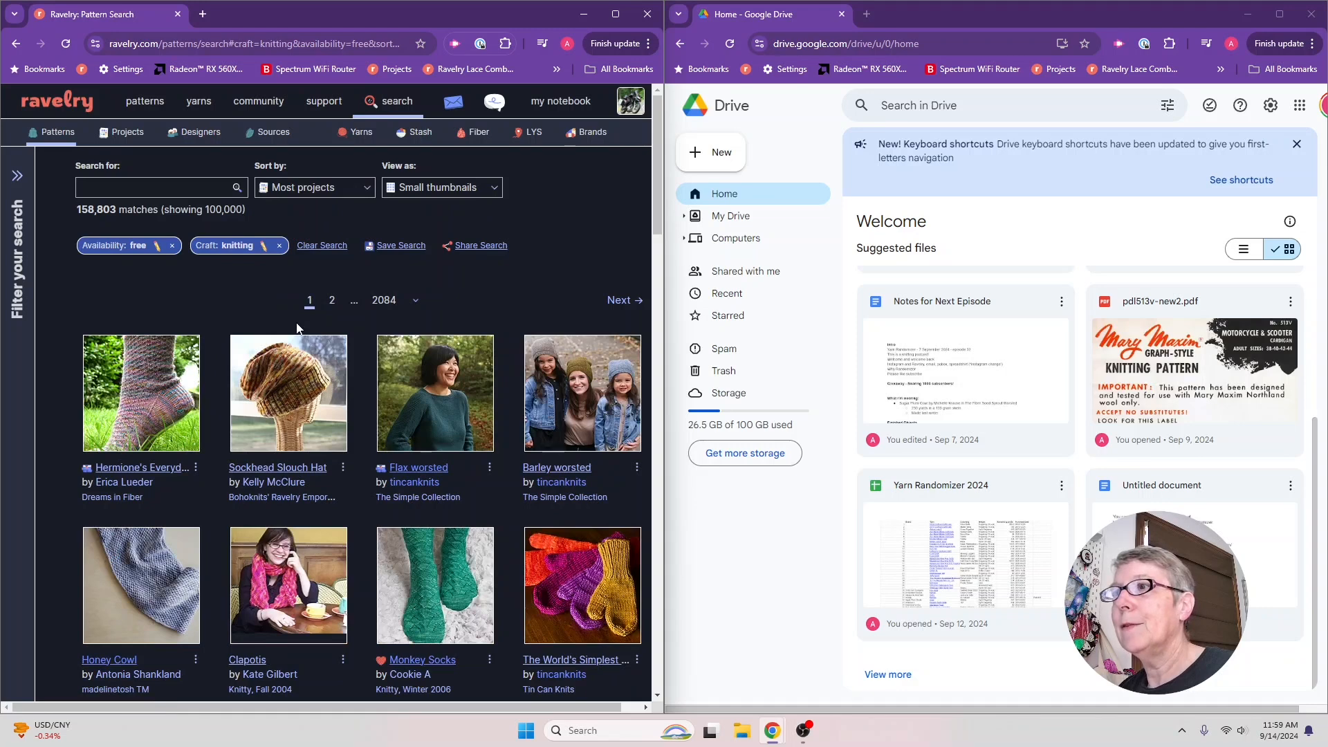
pyautogui.scroll(-2, 297, 327)
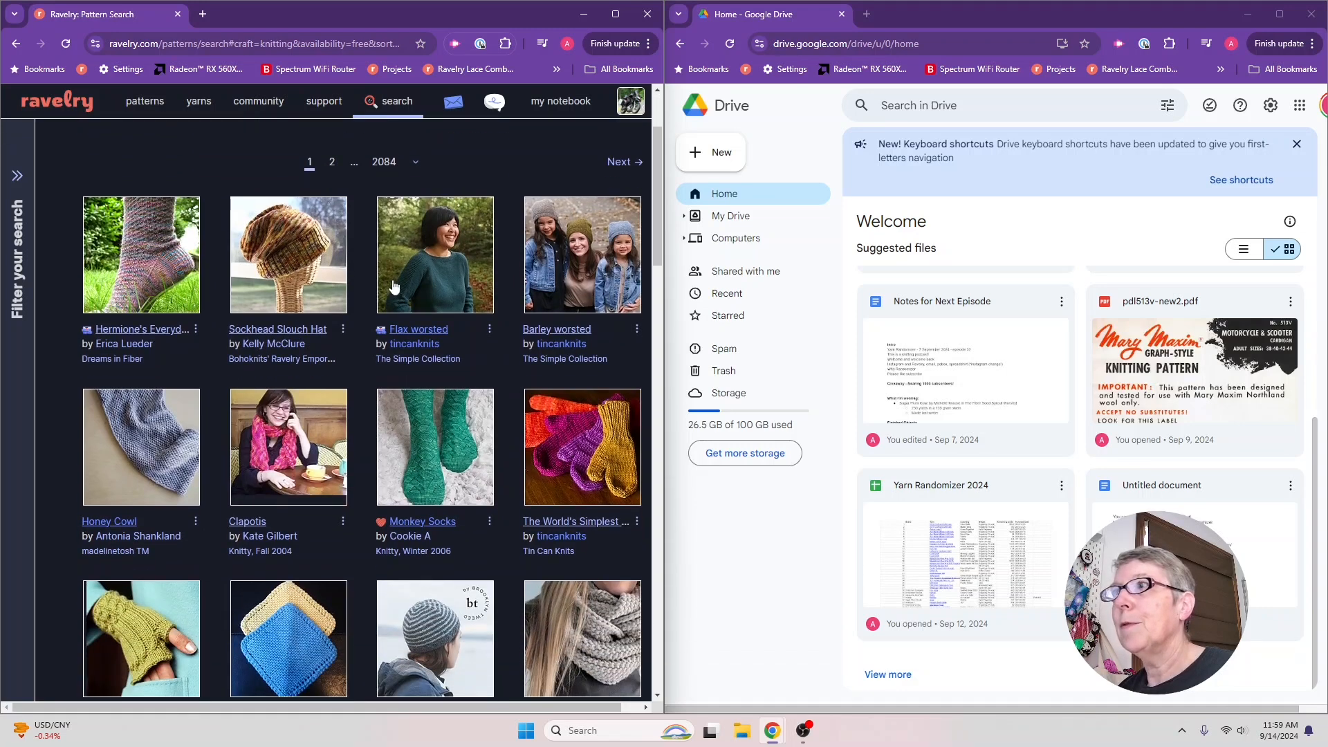
pyautogui.scroll(-3, 388, 329)
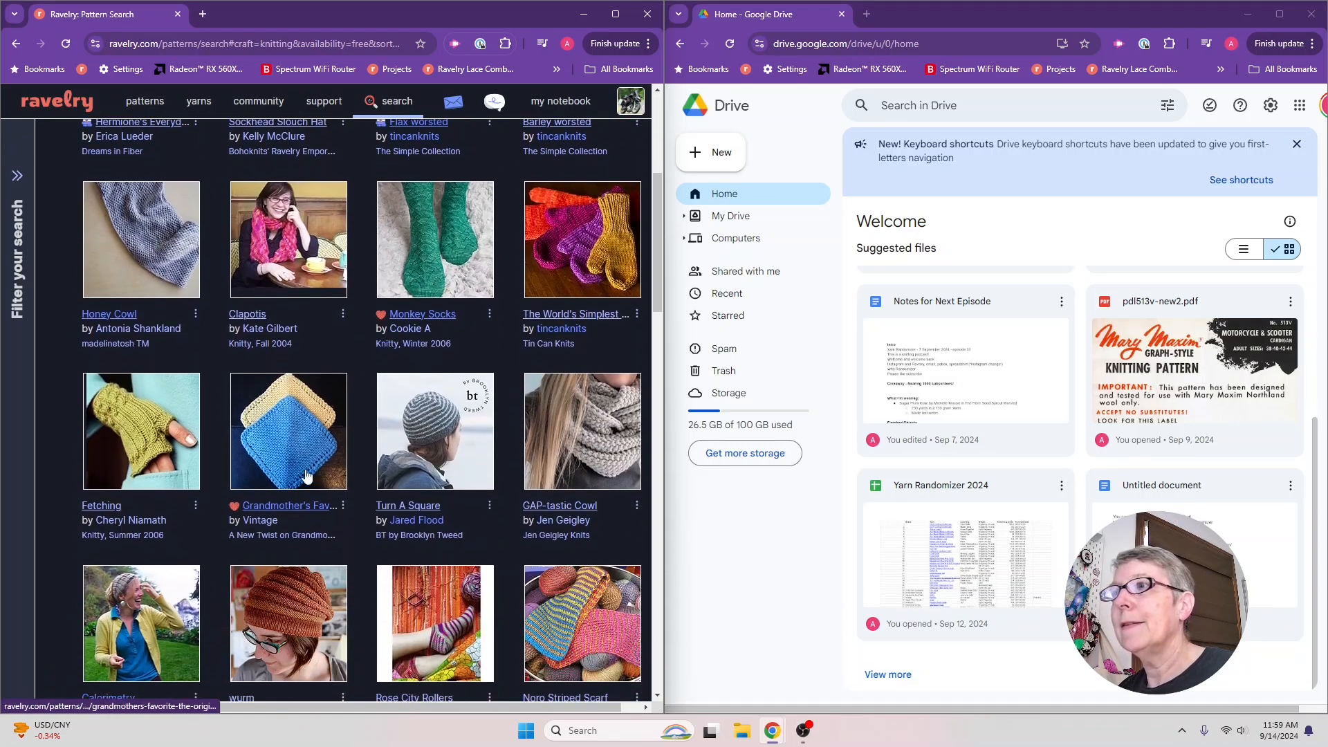
pyautogui.click(294, 512)
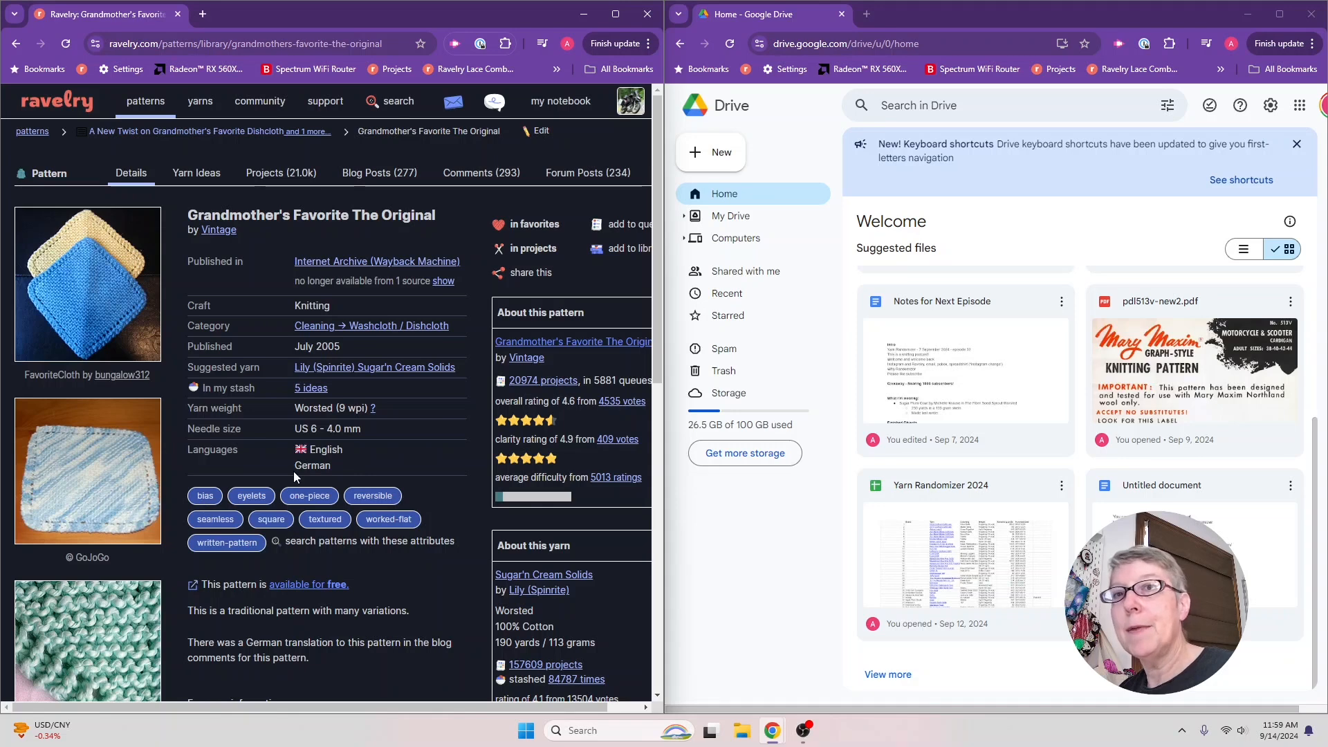
# Step: Open the pattern's free instructions on the archived blog page and enlarge that page to 150% for reading
pyautogui.click(308, 586)
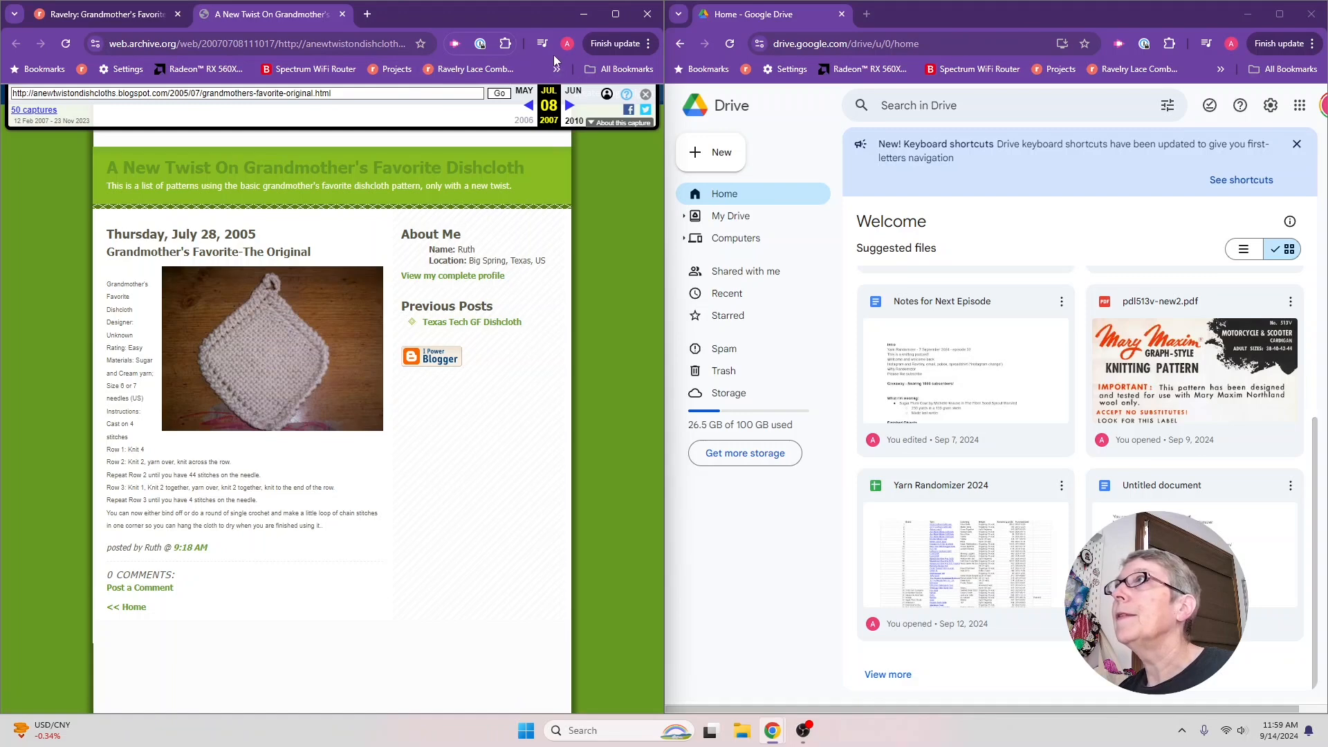
pyautogui.click(648, 43)
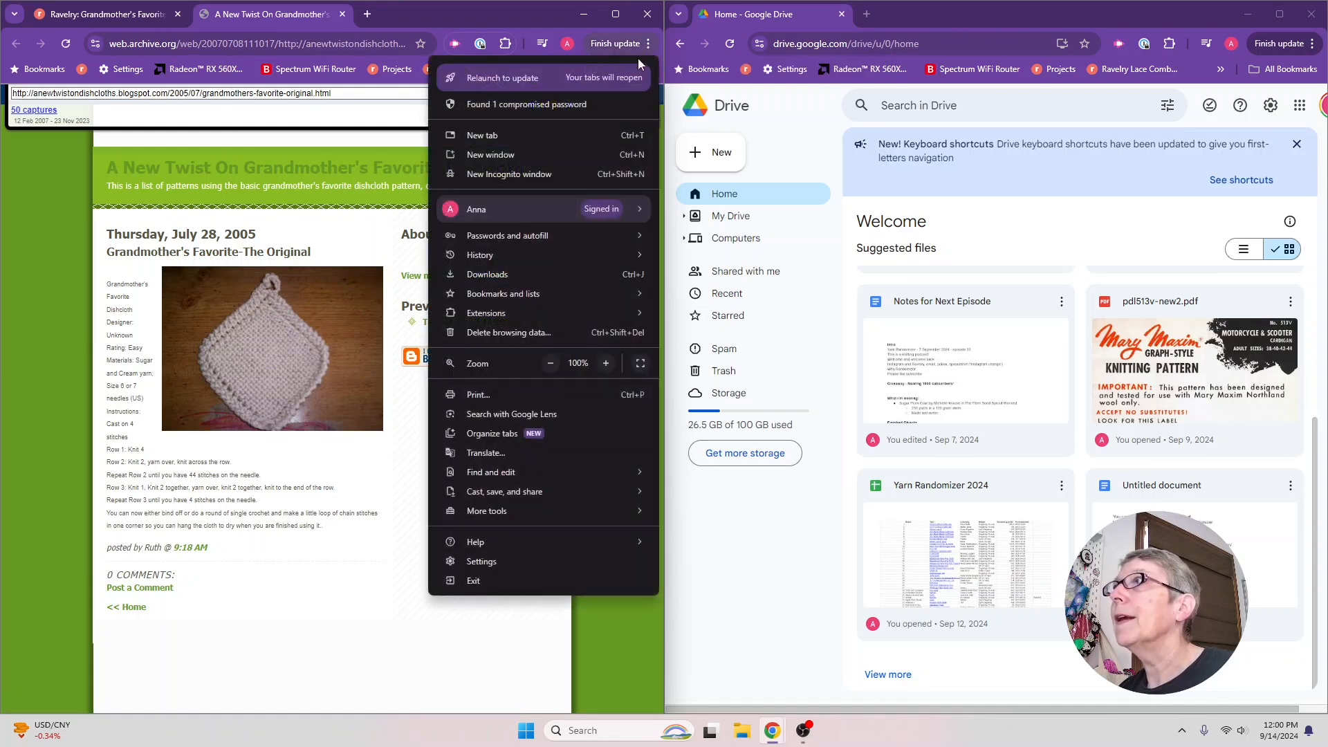
pyautogui.click(606, 364)
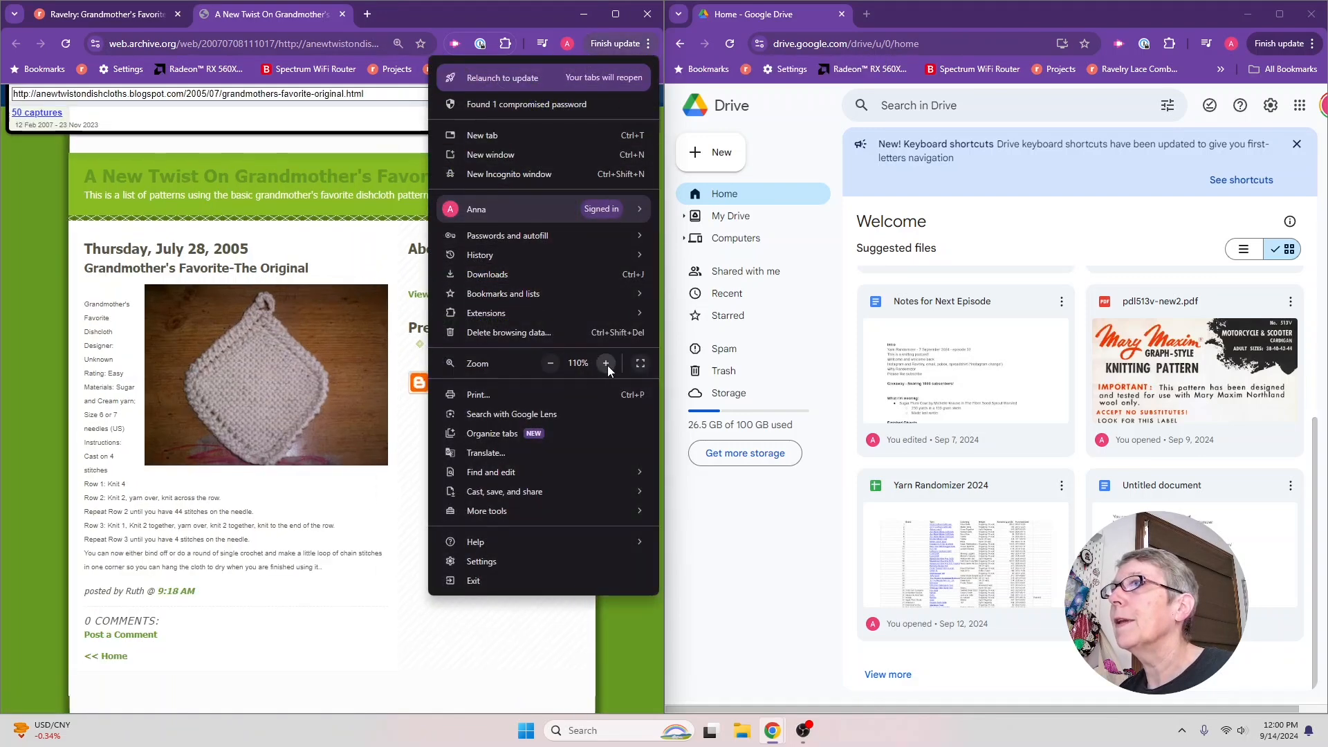
pyautogui.click(606, 364)
pyautogui.click(606, 364)
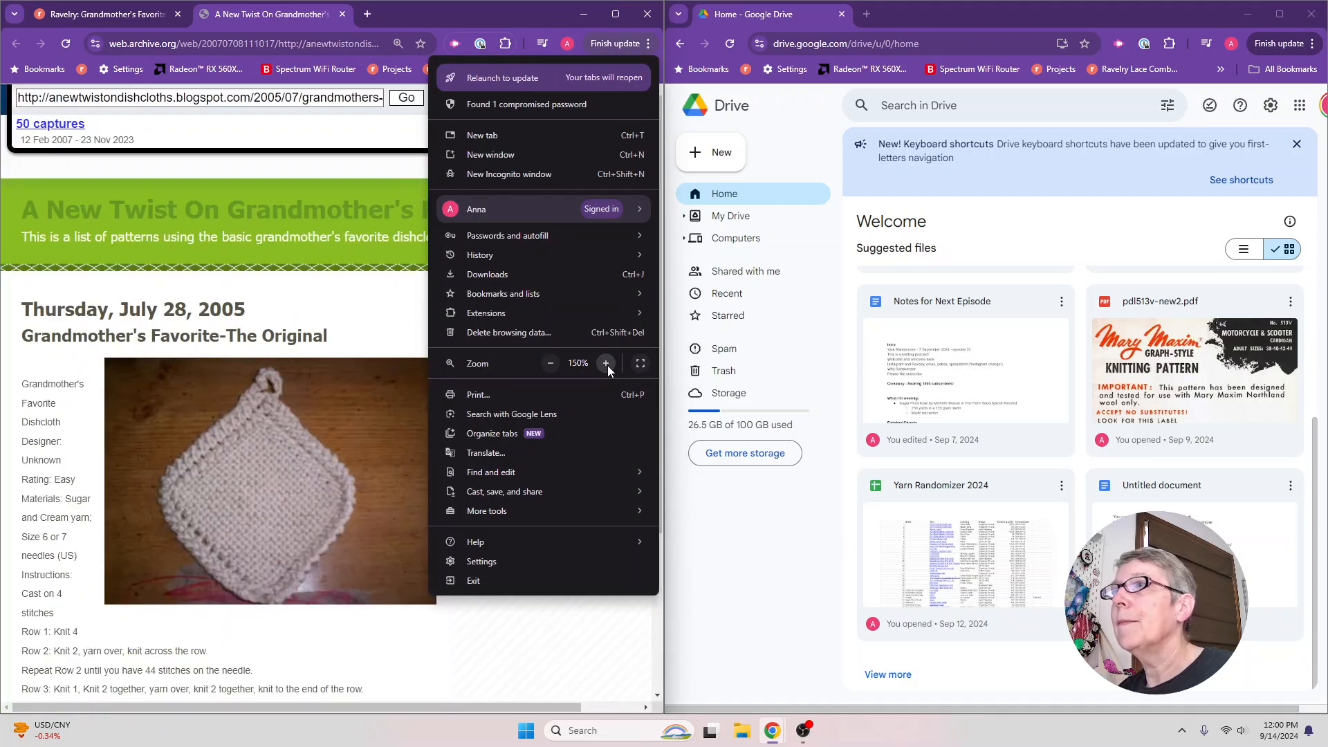
pyautogui.click(409, 148)
pyautogui.scroll(-1, 400, 279)
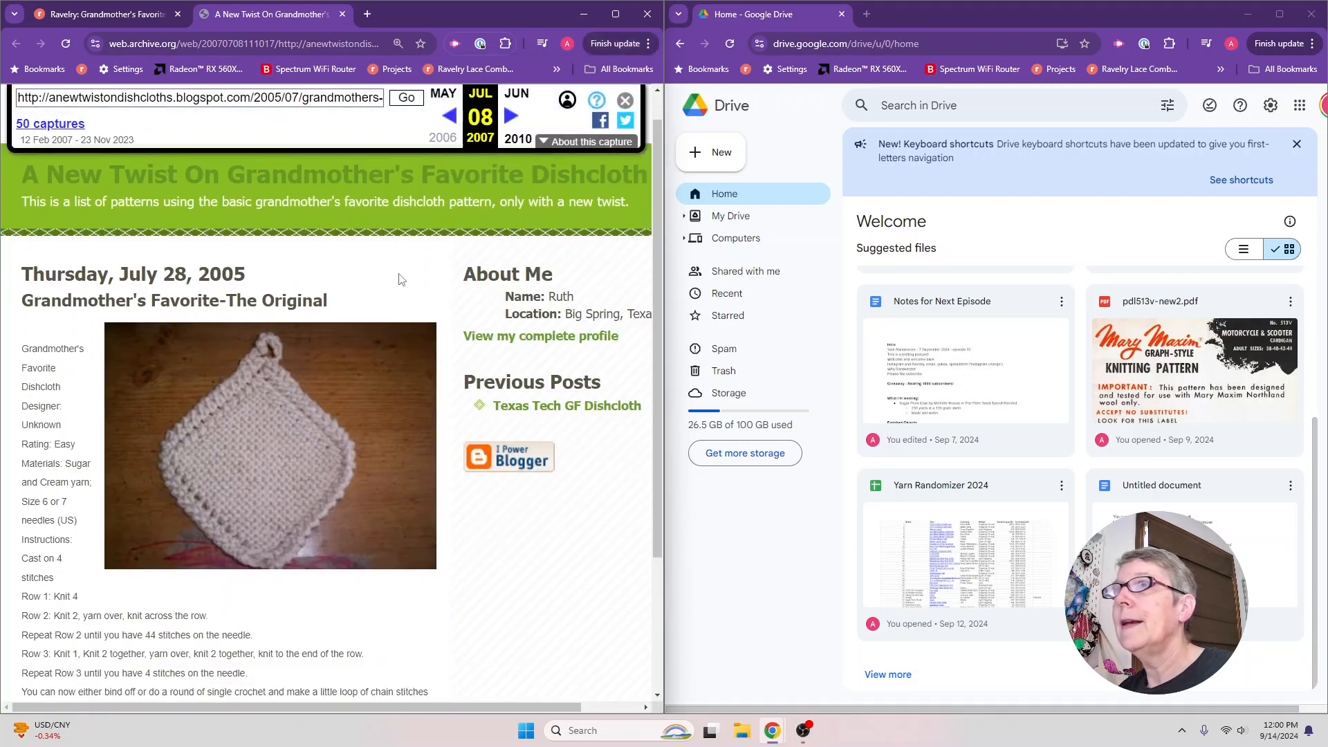
pyautogui.scroll(-3, 400, 278)
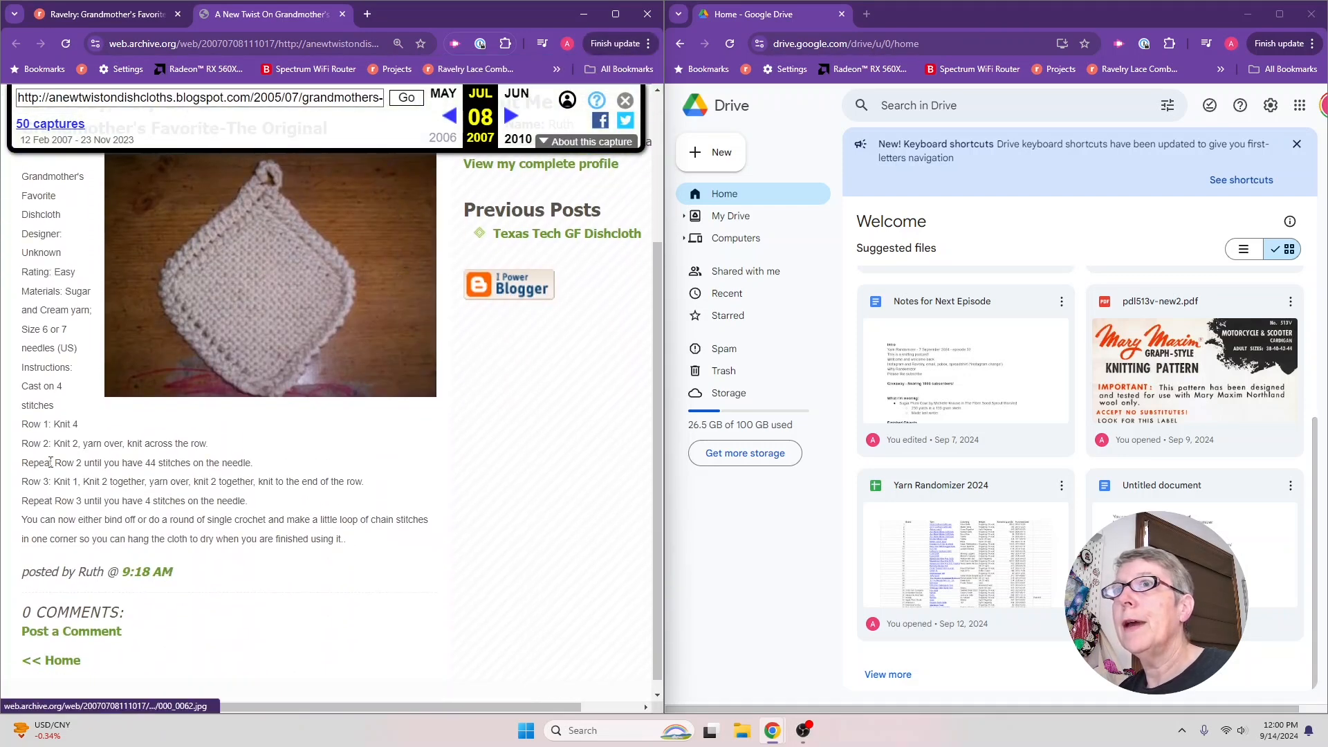
pyautogui.scroll(2, 33, 477)
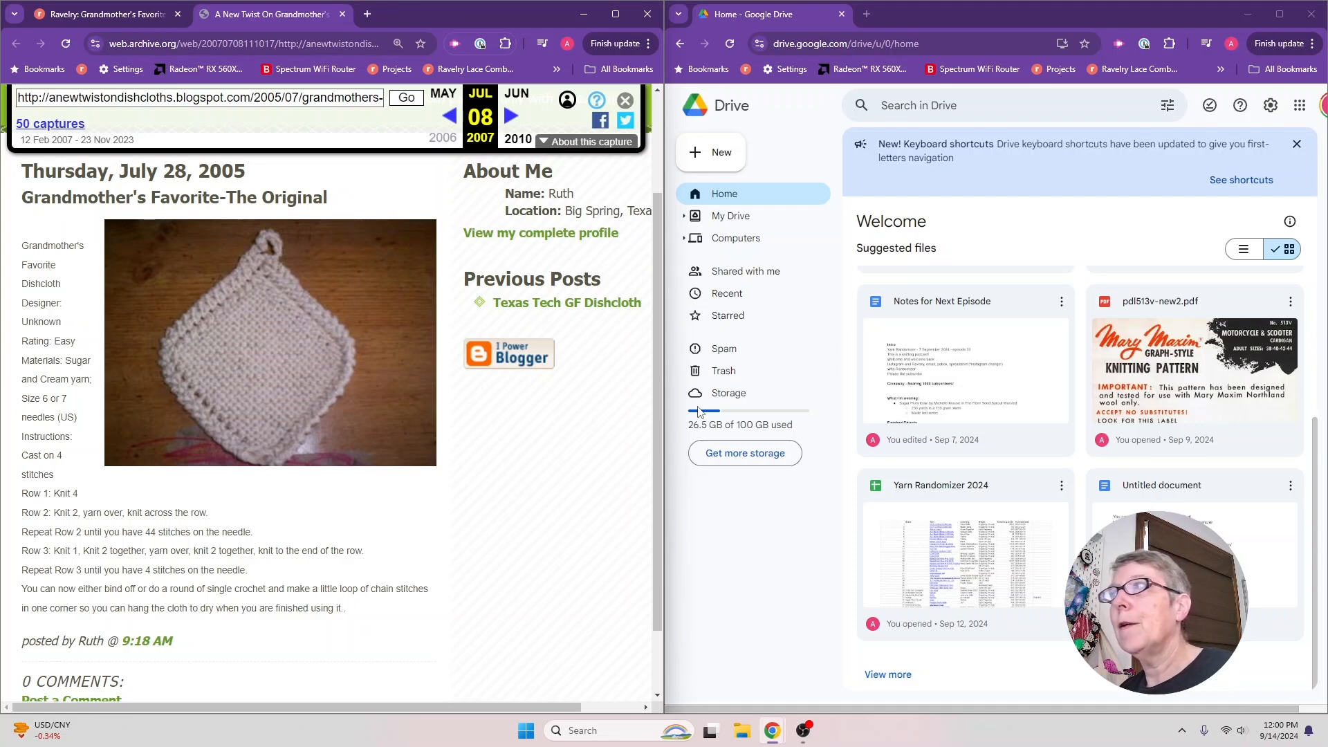
# Step: Create a blank Google Sheets spreadsheet from Drive, name it "Grandmothers Favorite", and dismiss the pre-built table suggestions
pyautogui.click(732, 163)
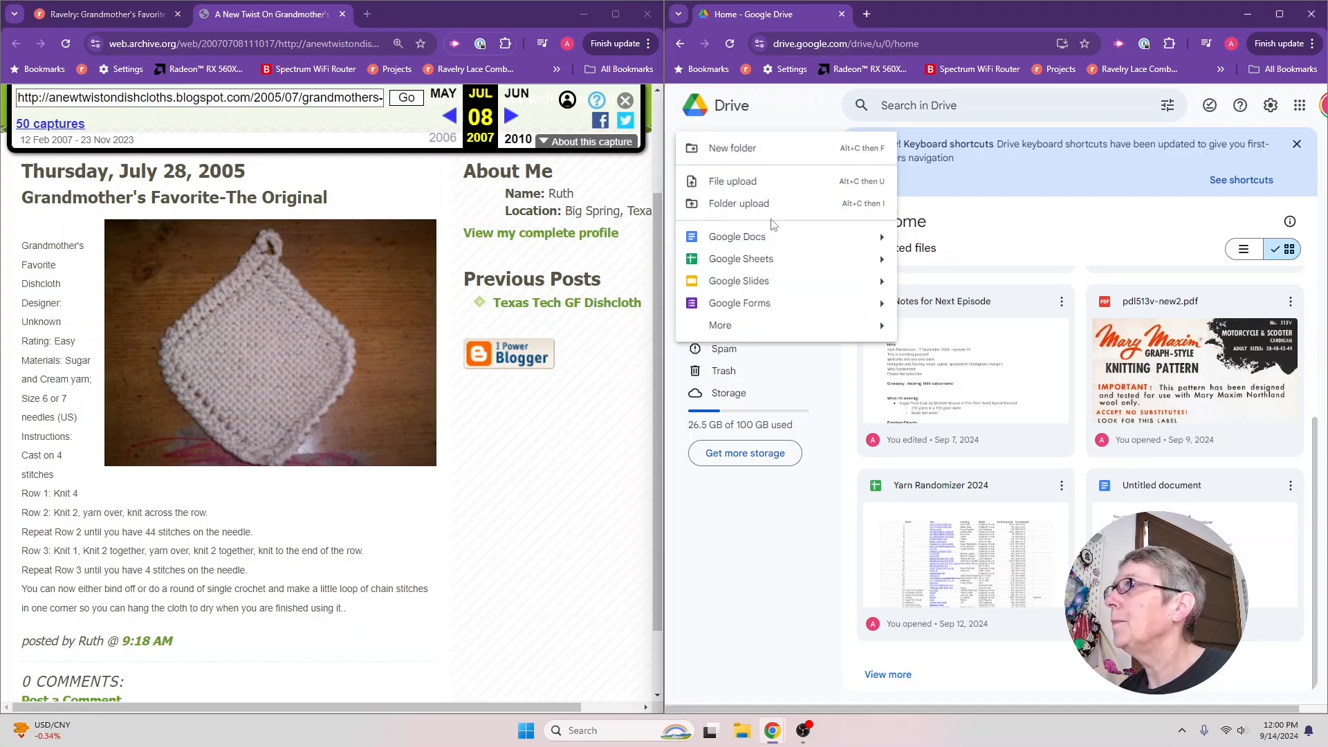
pyautogui.click(753, 259)
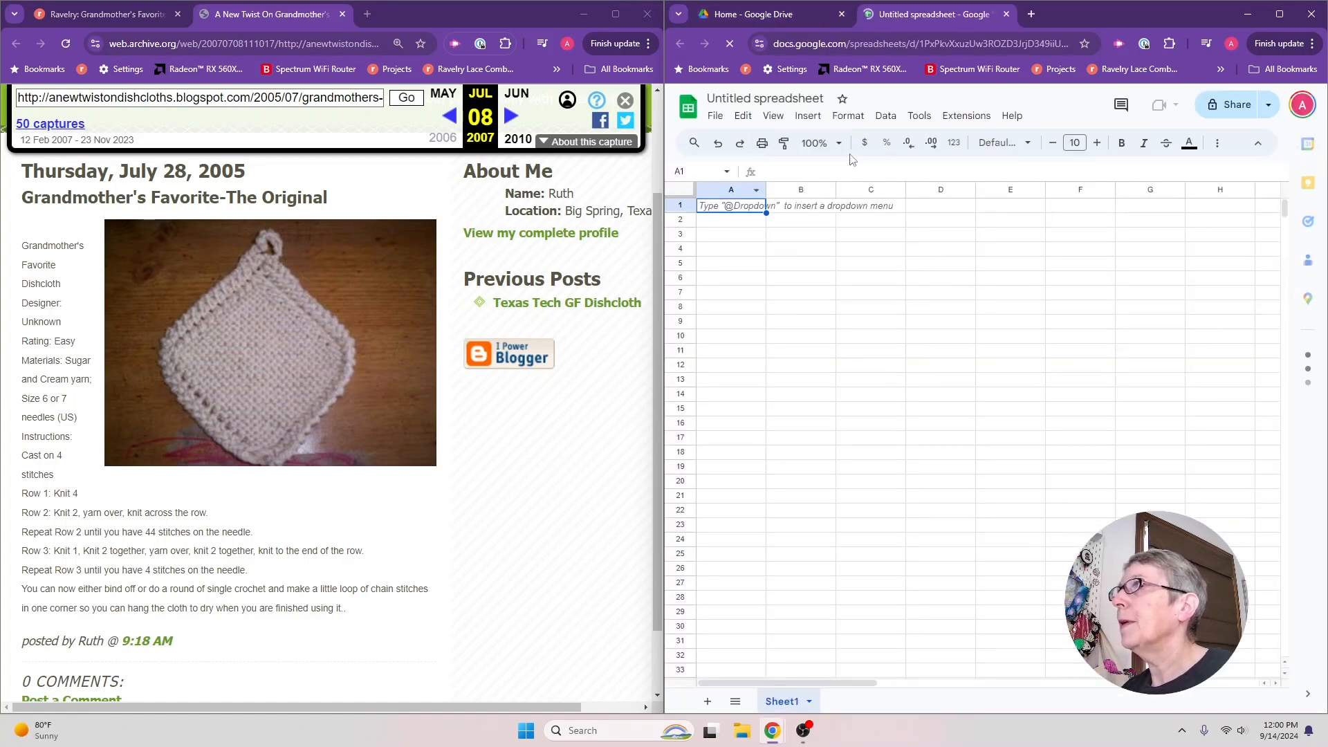
pyautogui.click(801, 99)
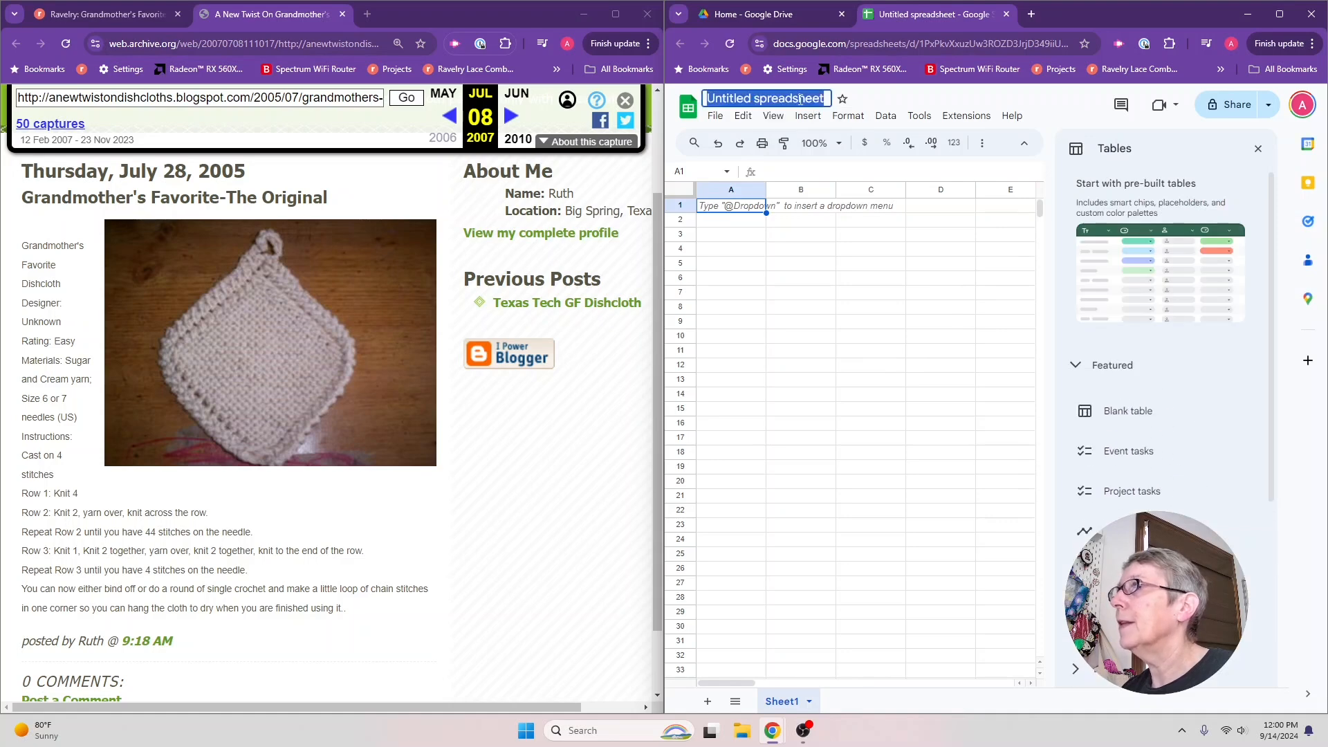
pyautogui.write('G')
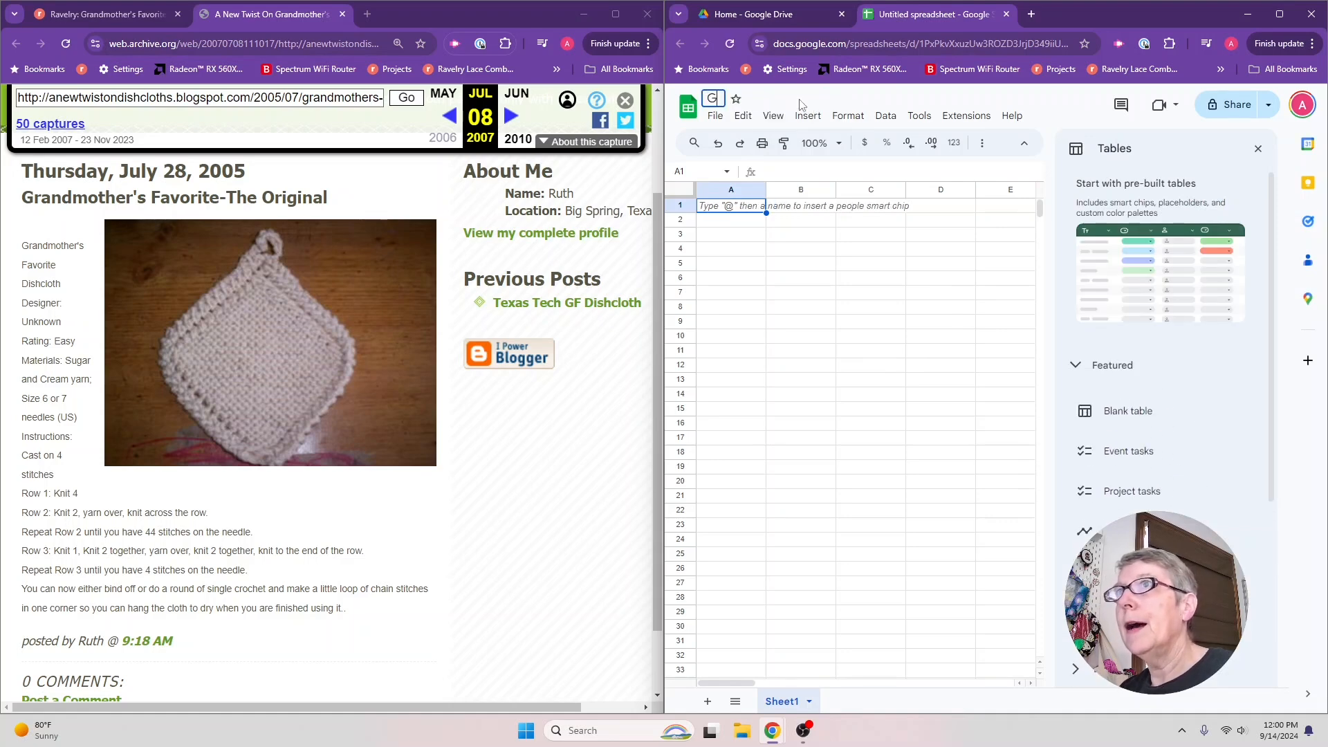
pyautogui.write('randmo')
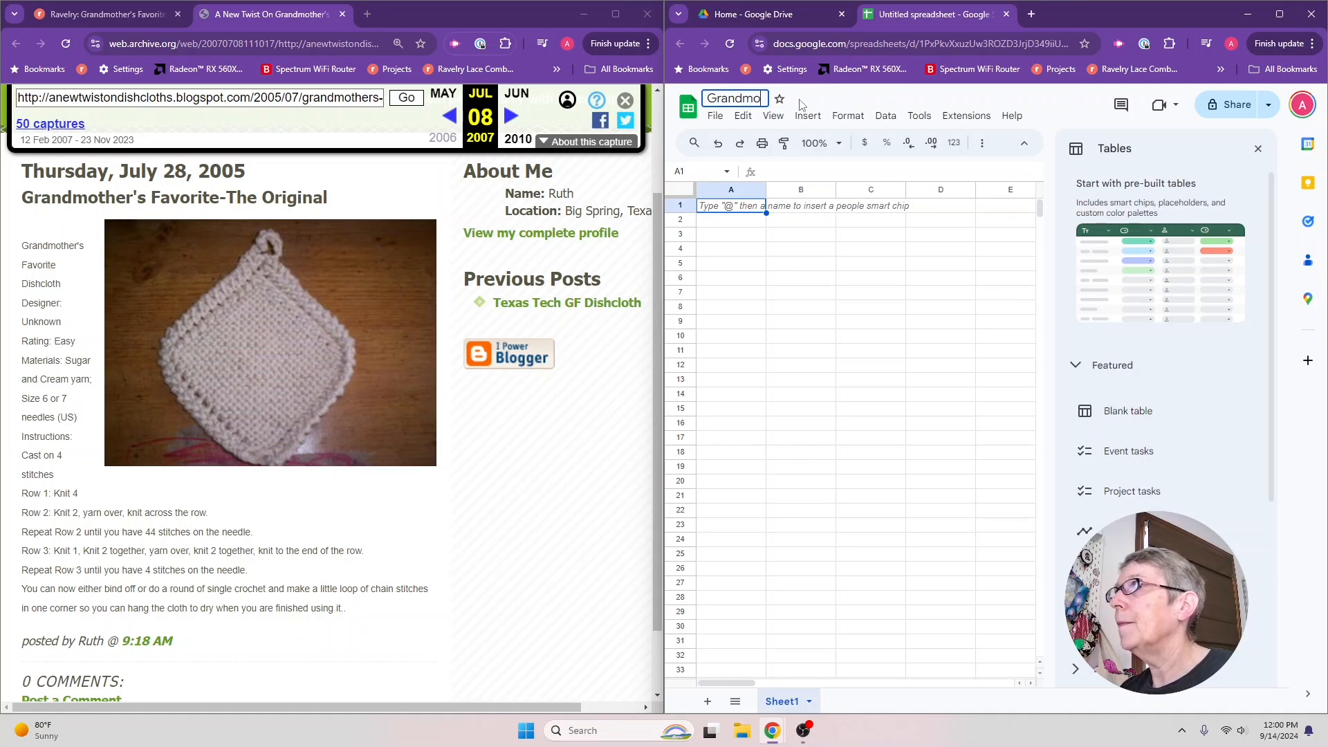
pyautogui.write('thers')
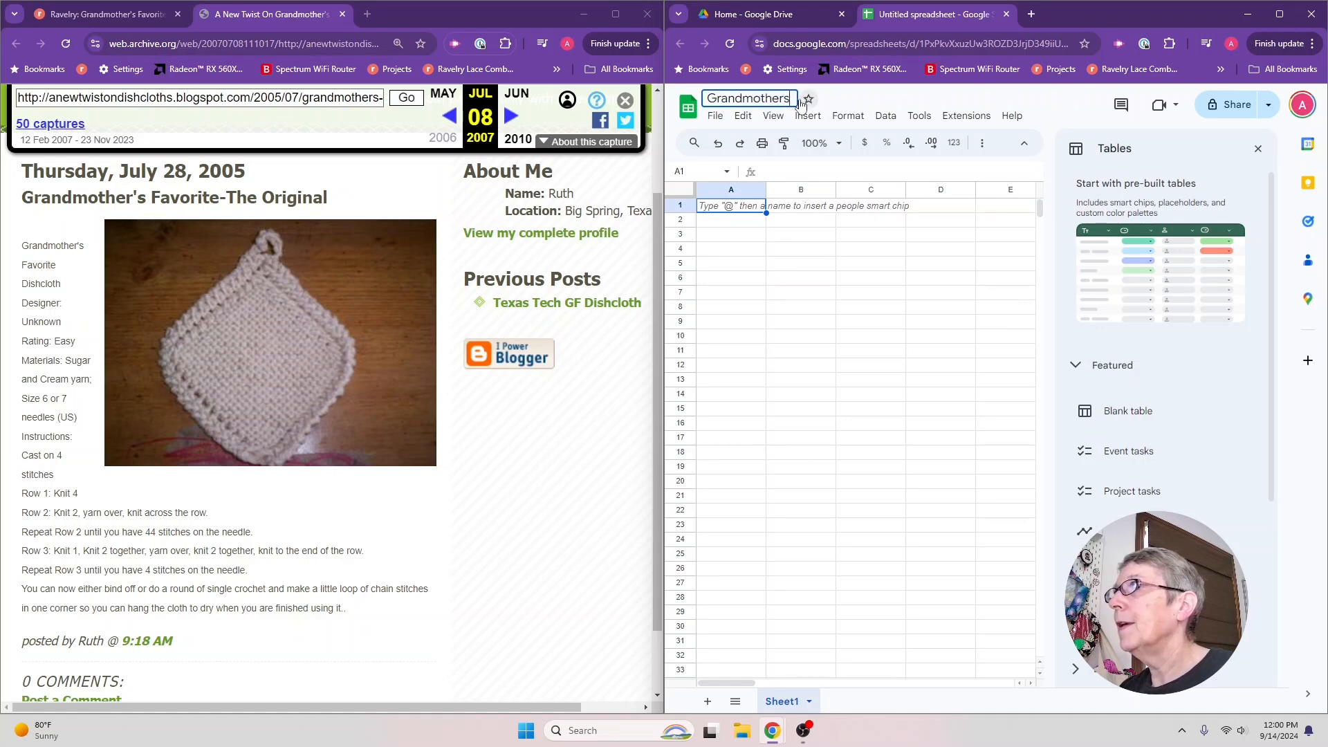
pyautogui.write(' Favorite')
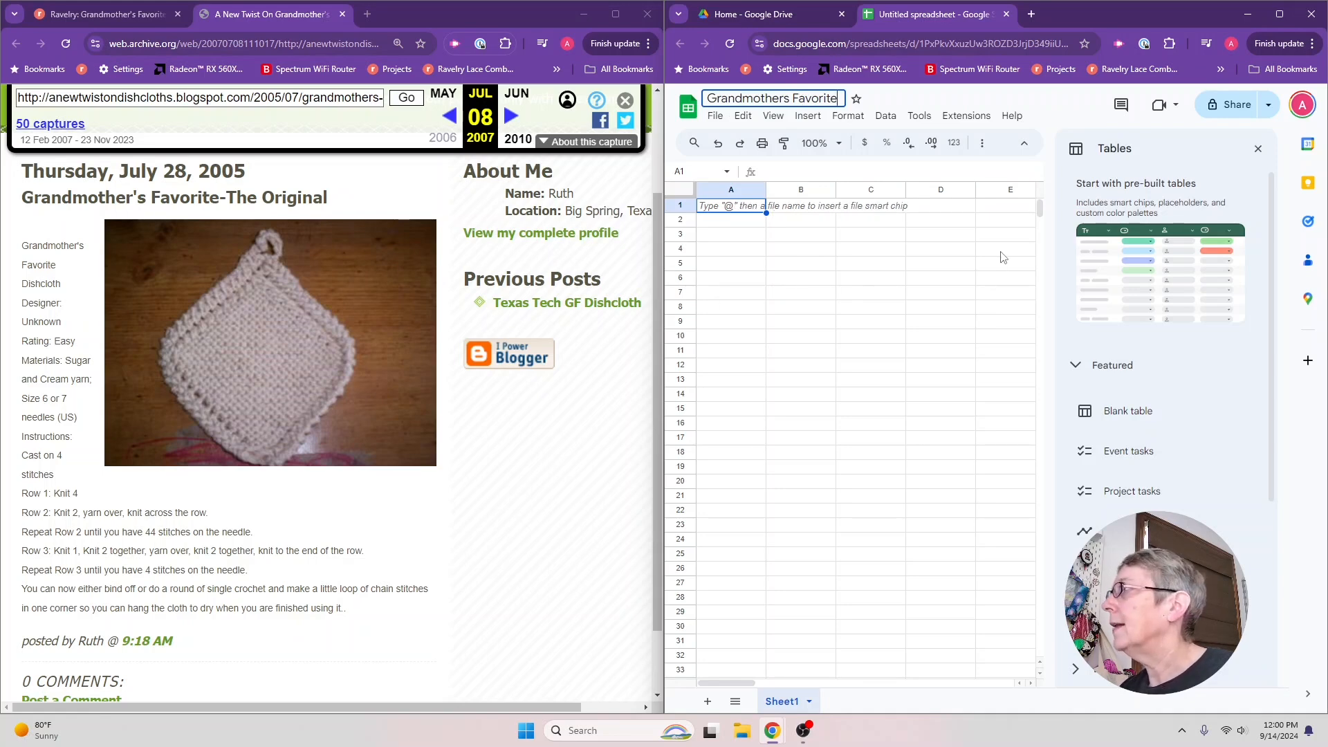
pyautogui.press('Return')
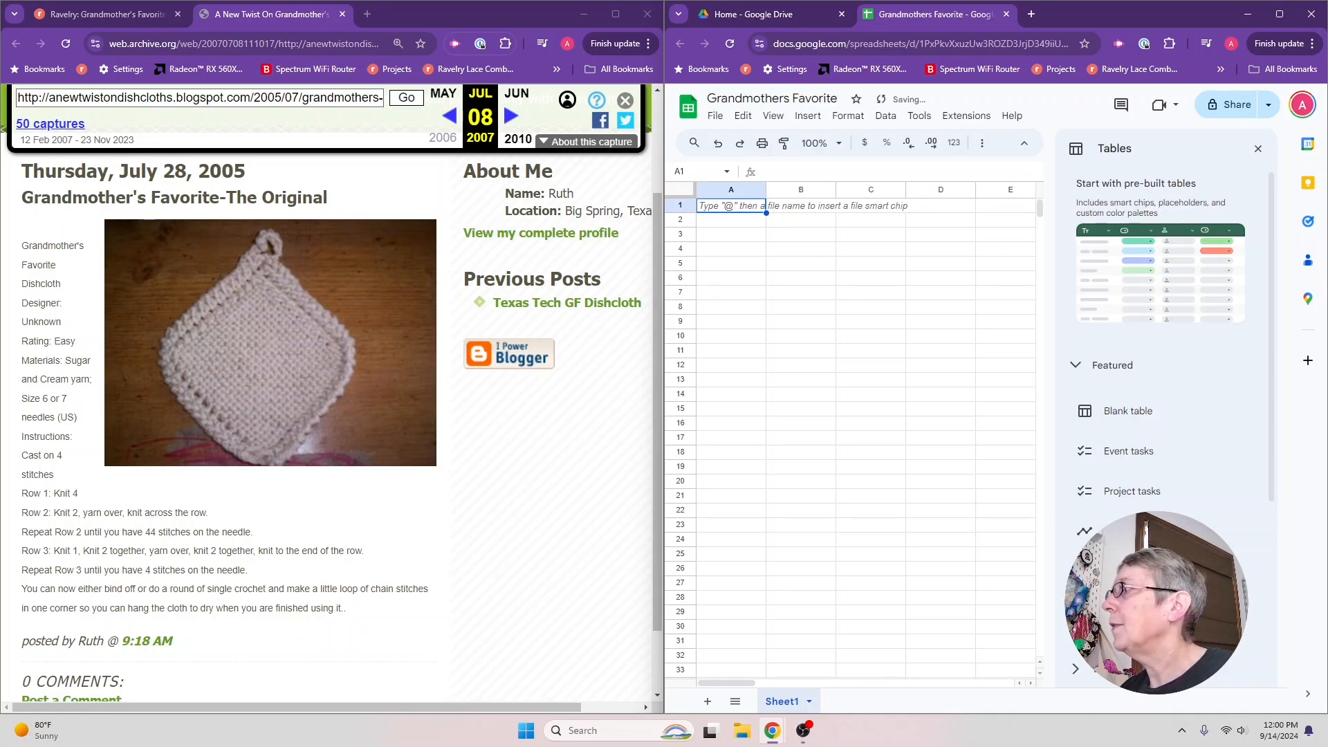
pyautogui.click(1259, 149)
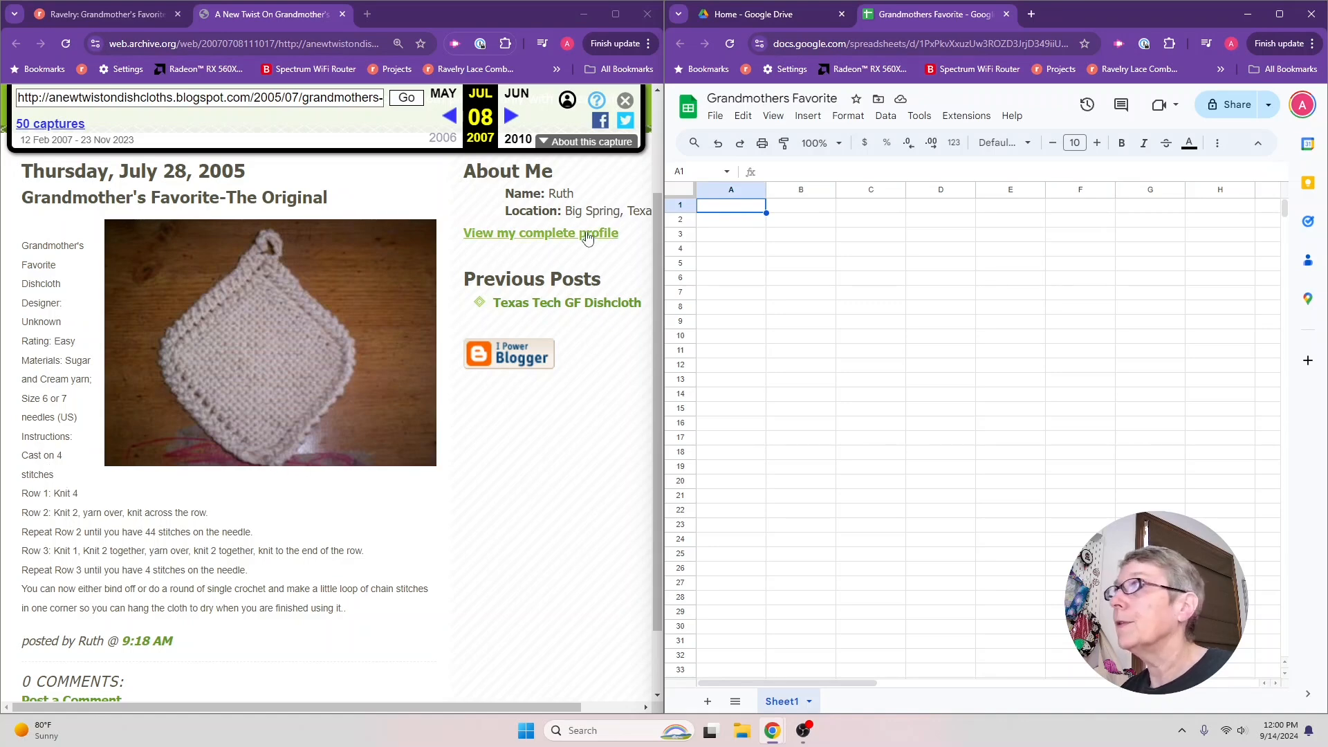
# Step: Enter the label "Cast on" in cell A2 and its stitch count 4 in cell B2
pyautogui.click(725, 228)
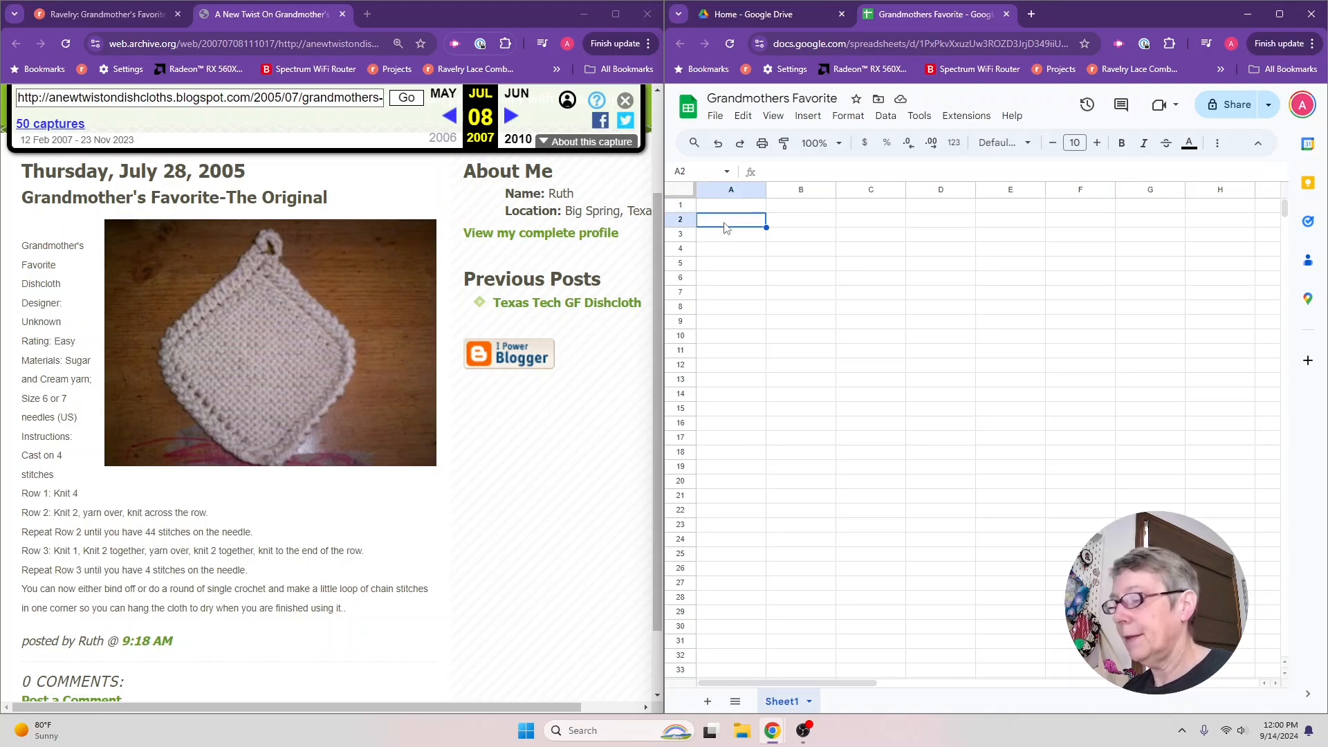
pyautogui.write('Cast on')
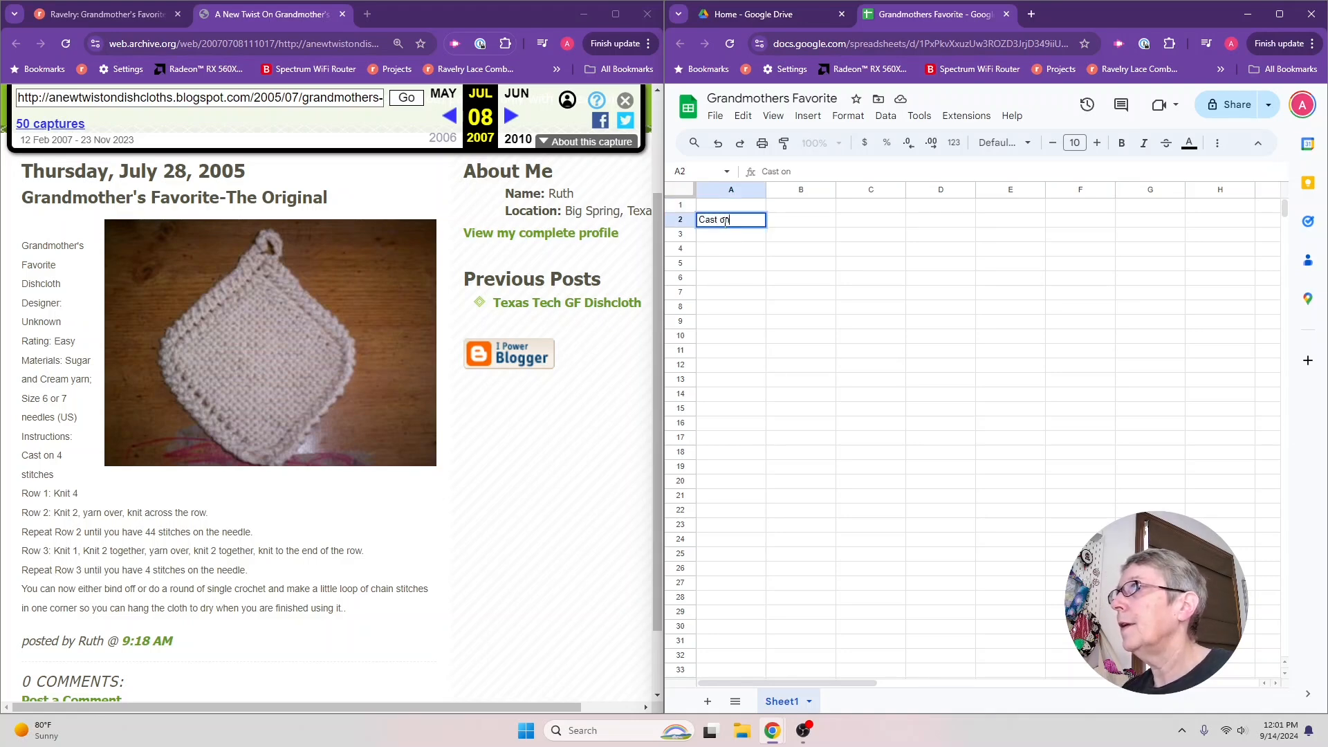
pyautogui.press('Tab')
pyautogui.write('4')
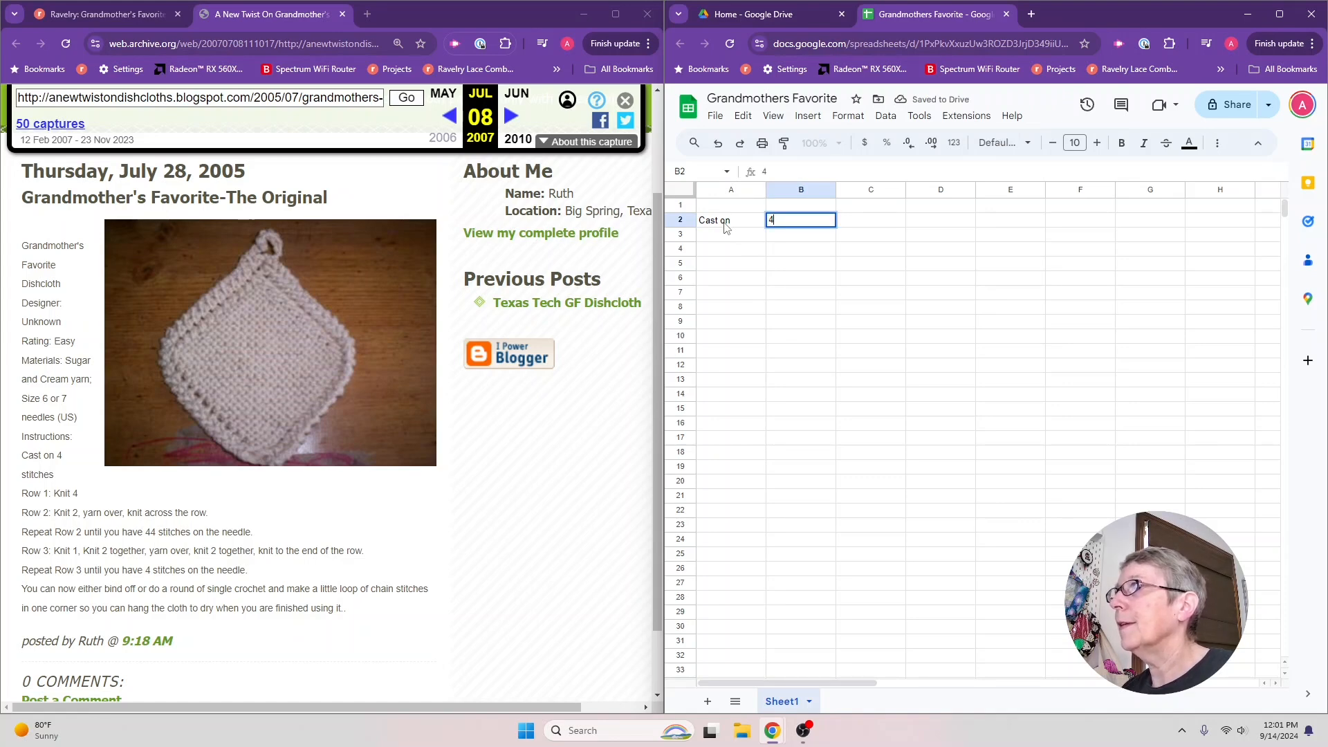
pyautogui.press('Return')
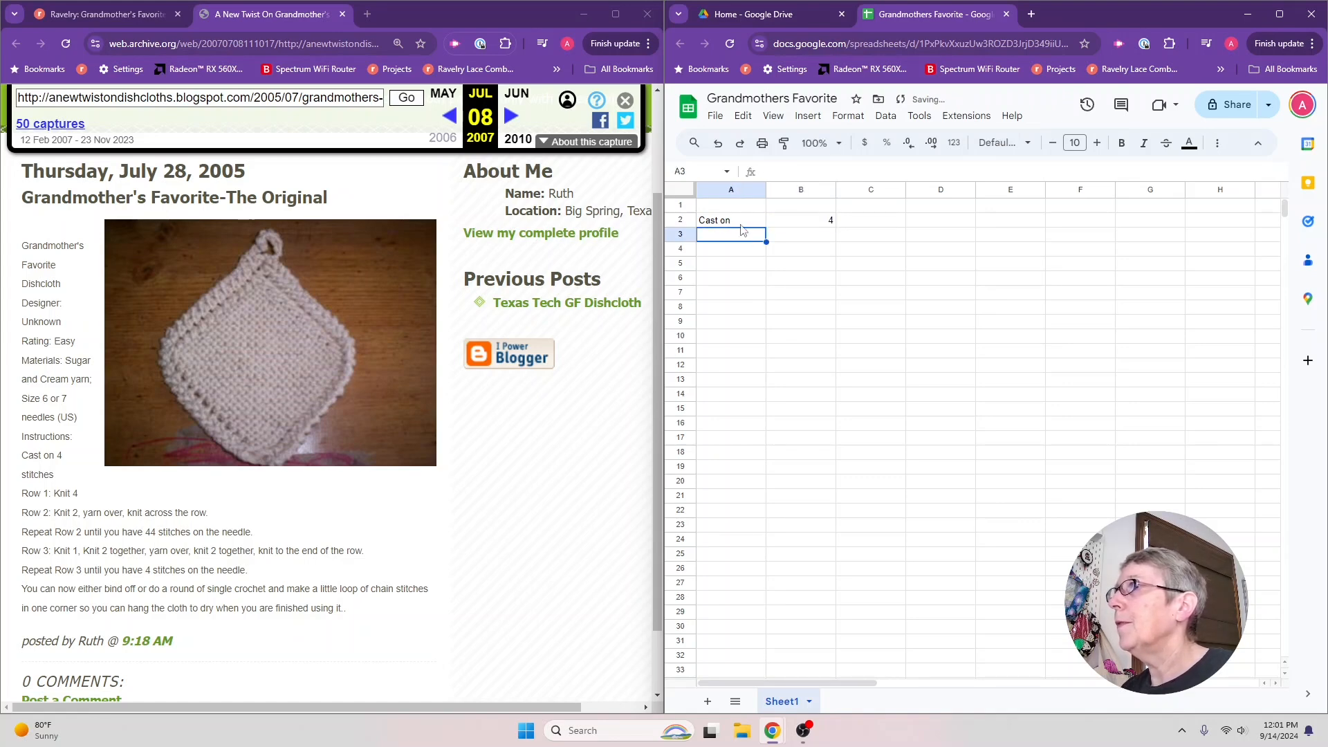
pyautogui.click(742, 225)
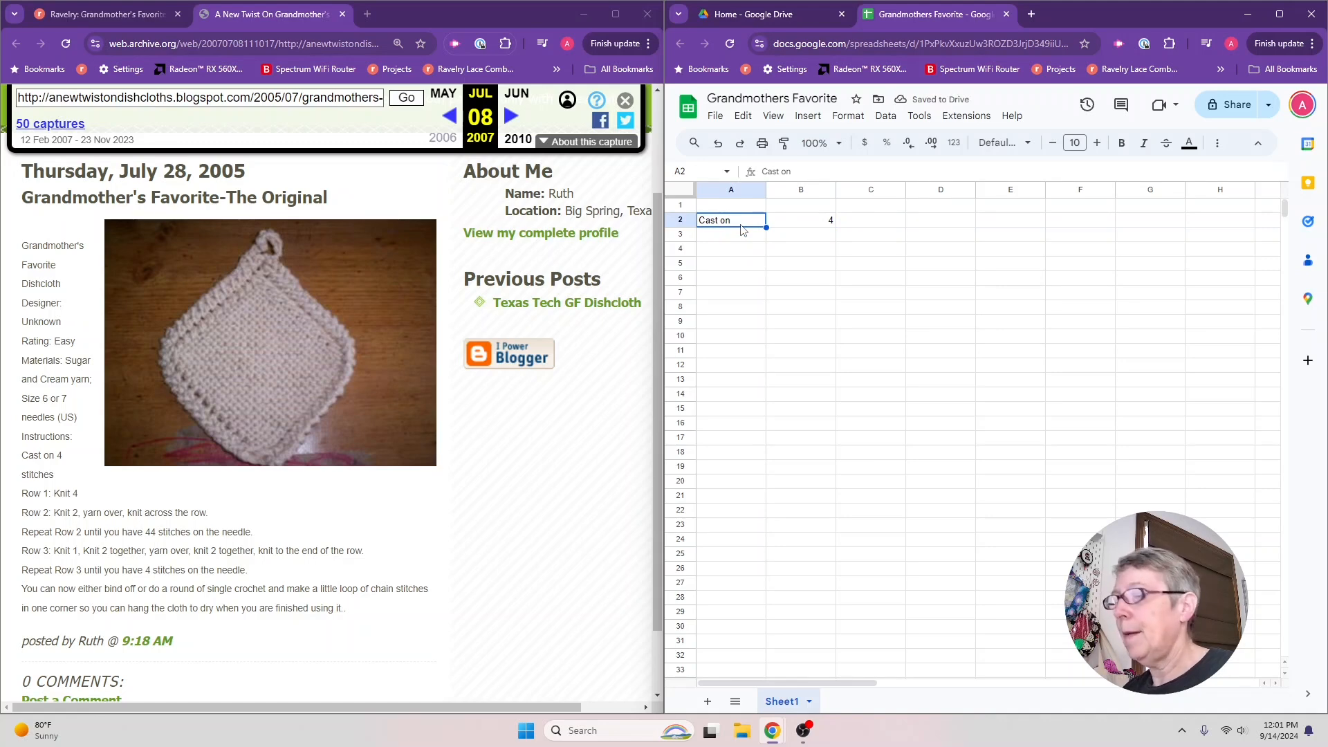
pyautogui.press('Right')
pyautogui.press('Right')
pyautogui.press('Right')
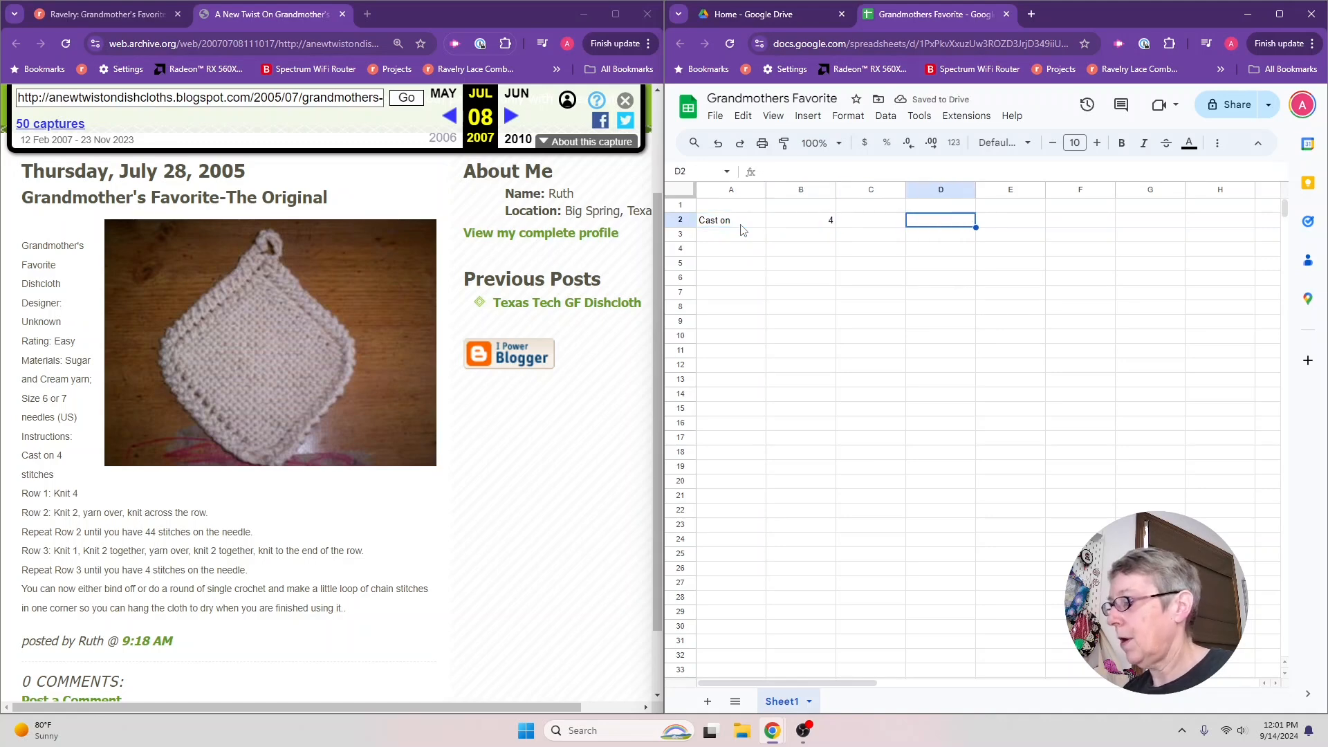
pyautogui.press('Return')
pyautogui.press('Return')
pyautogui.press('Return')
pyautogui.press('Return')
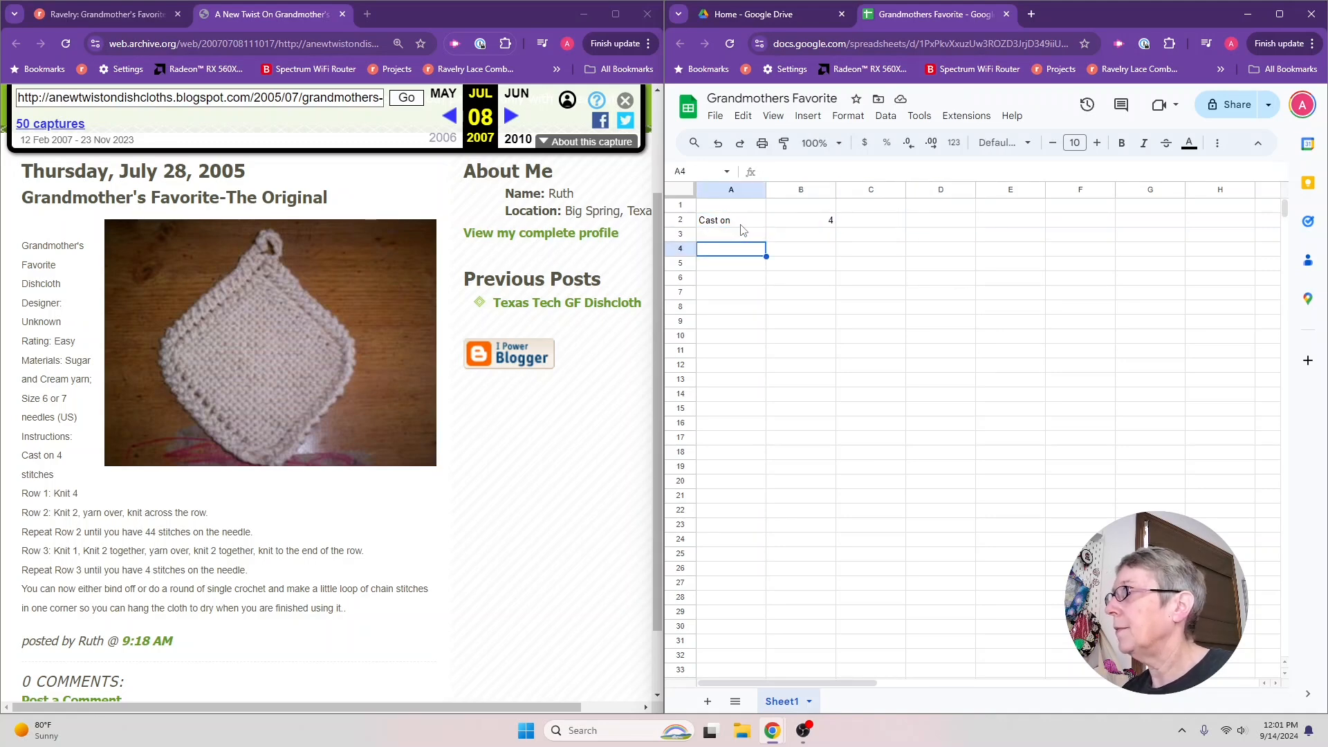
pyautogui.press('Return')
pyautogui.press('Return')
pyautogui.press('Return')
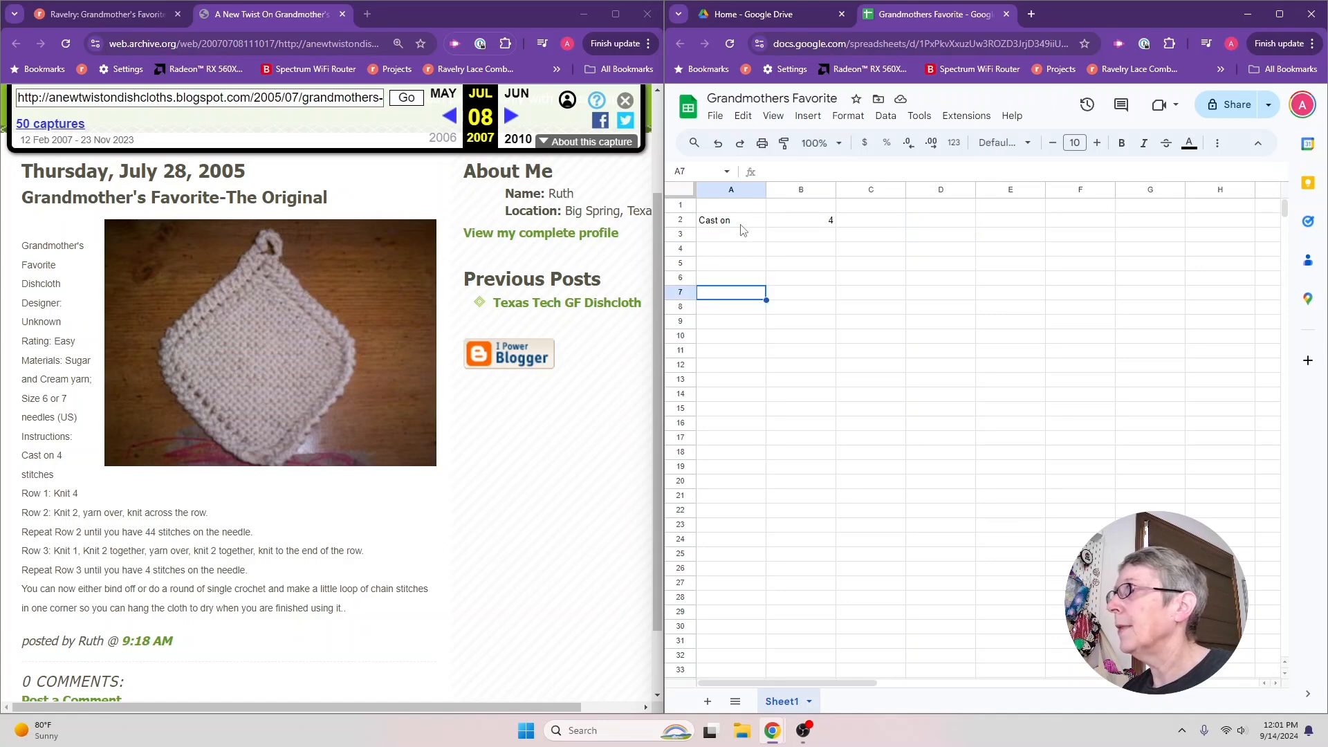
pyautogui.click(741, 226)
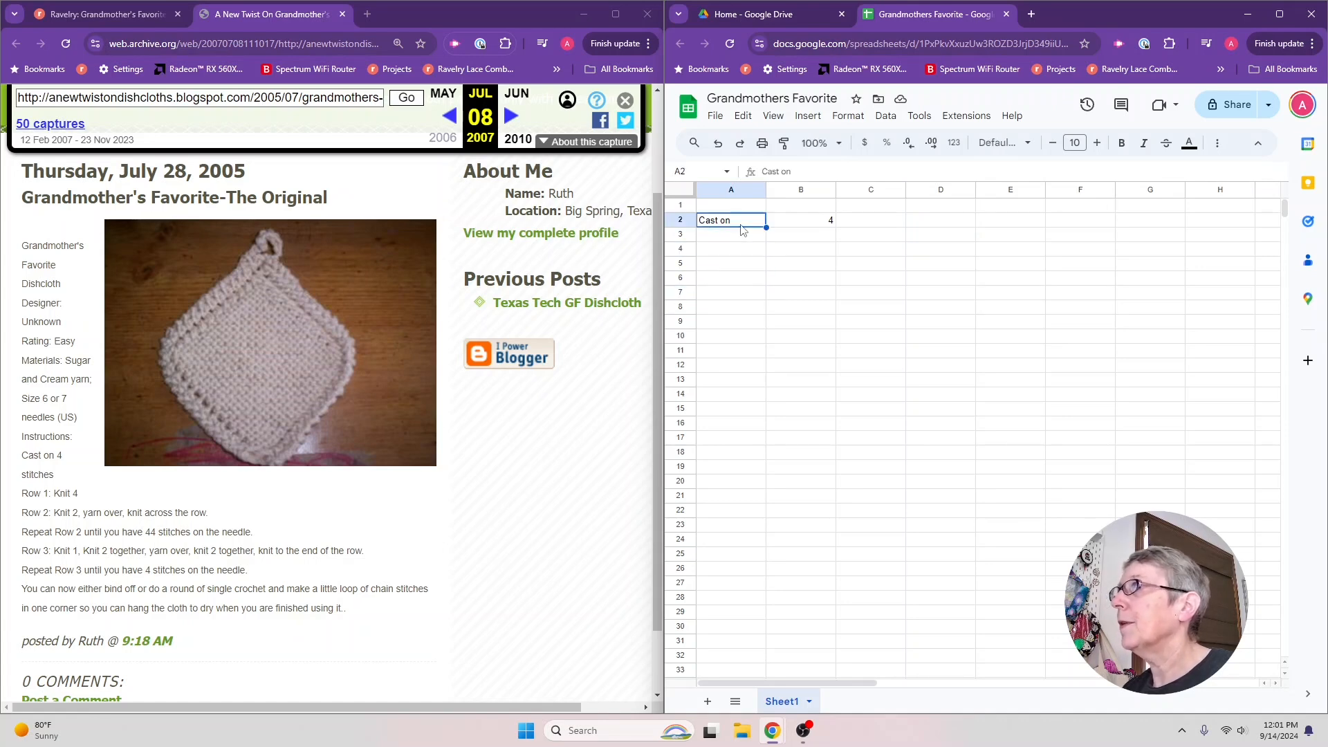
pyautogui.click(806, 226)
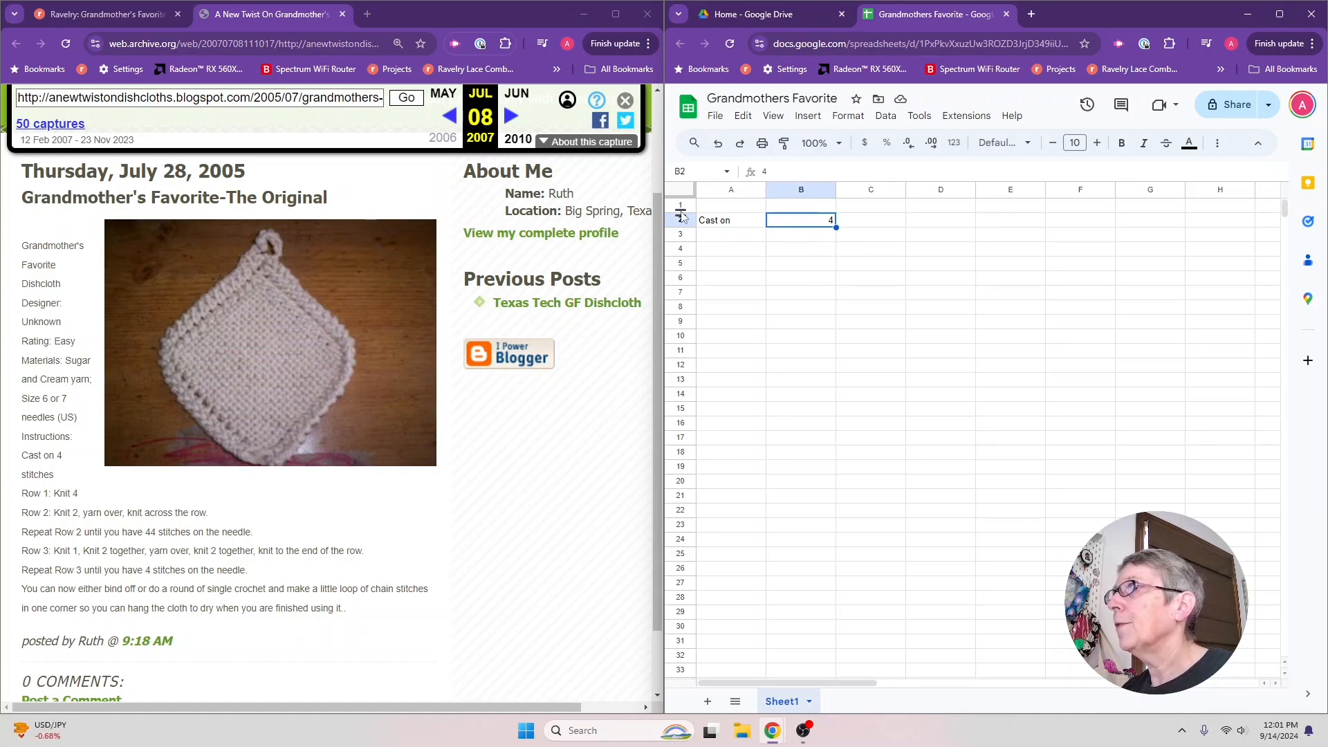
# Step: Enter the column header "# of stitches" in cell B1
pyautogui.click(781, 209)
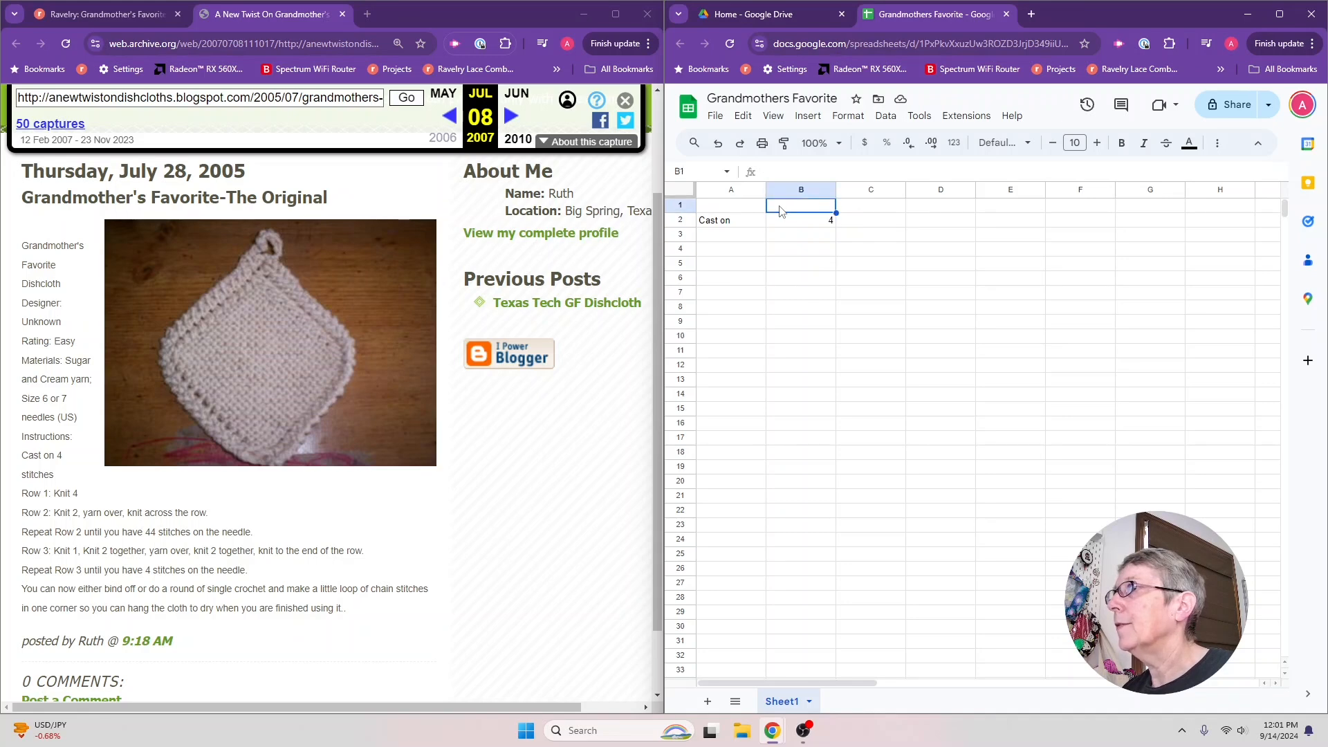
pyautogui.write('#')
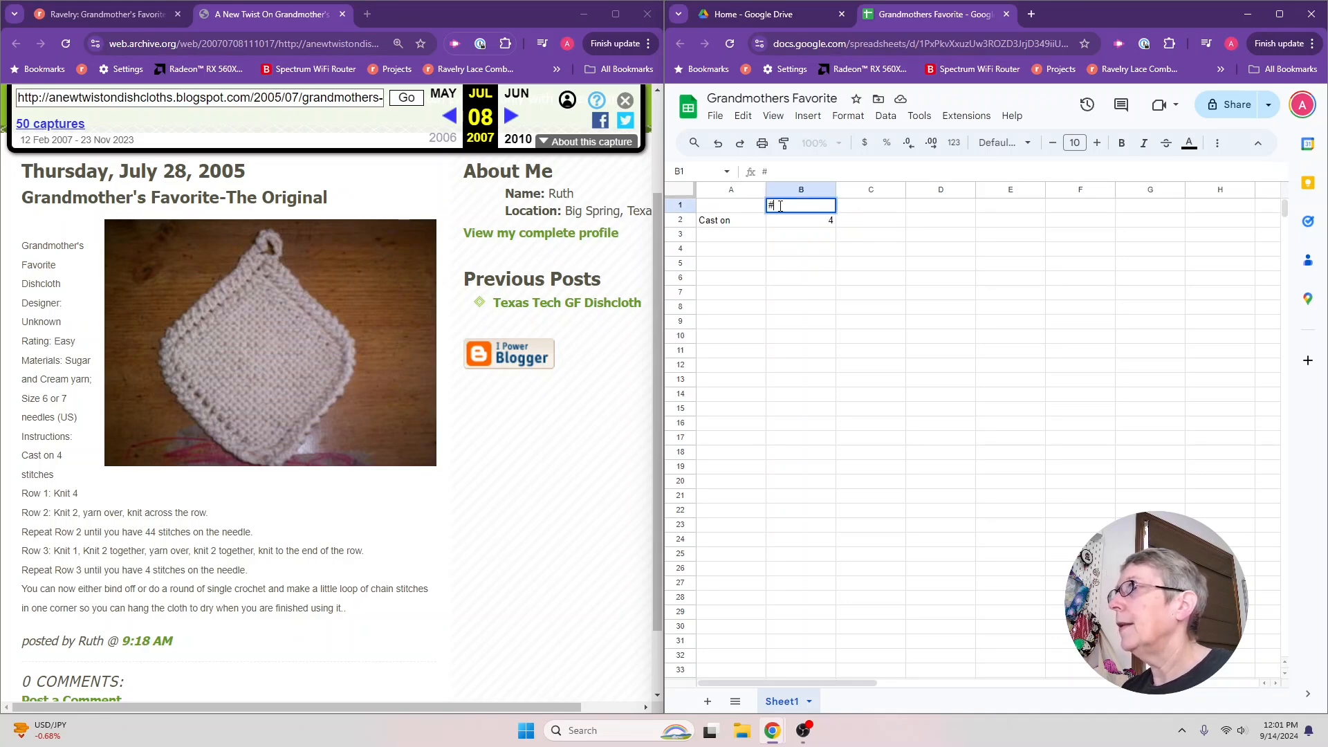
pyautogui.write(' of stitches')
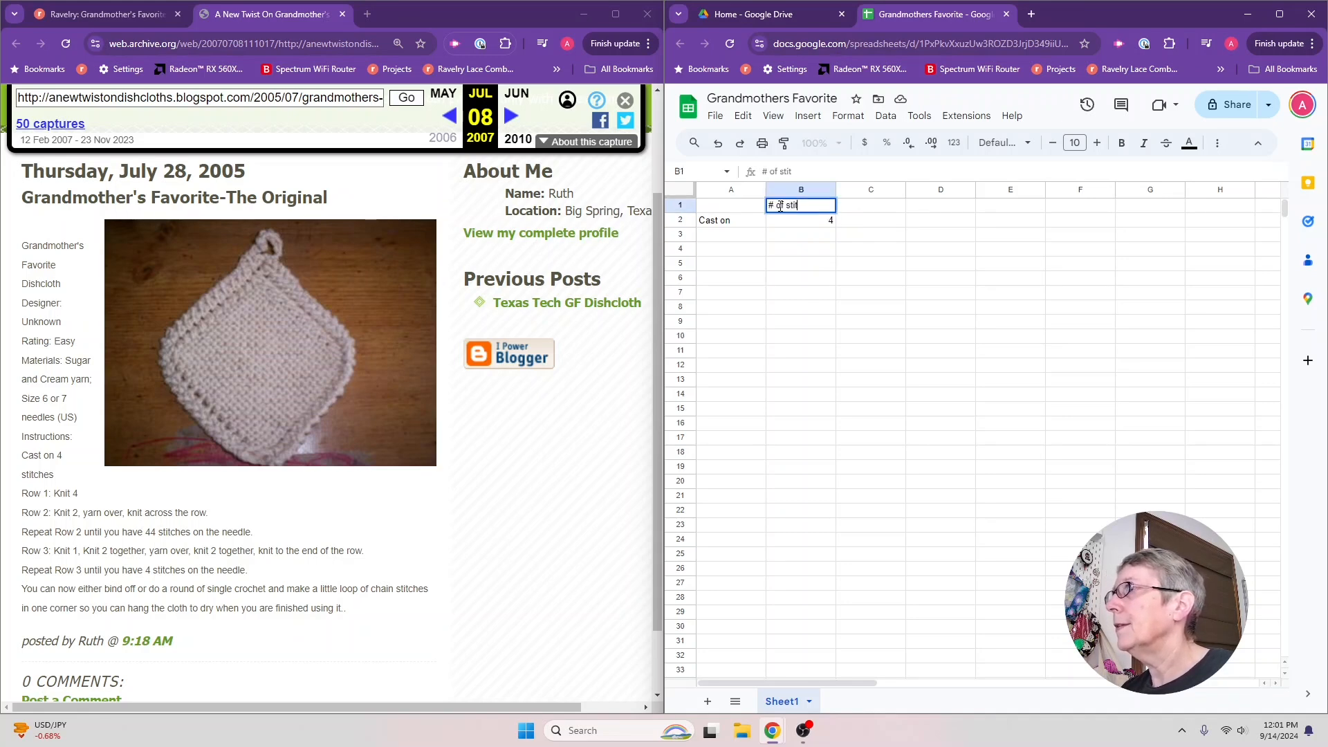
pyautogui.click(789, 249)
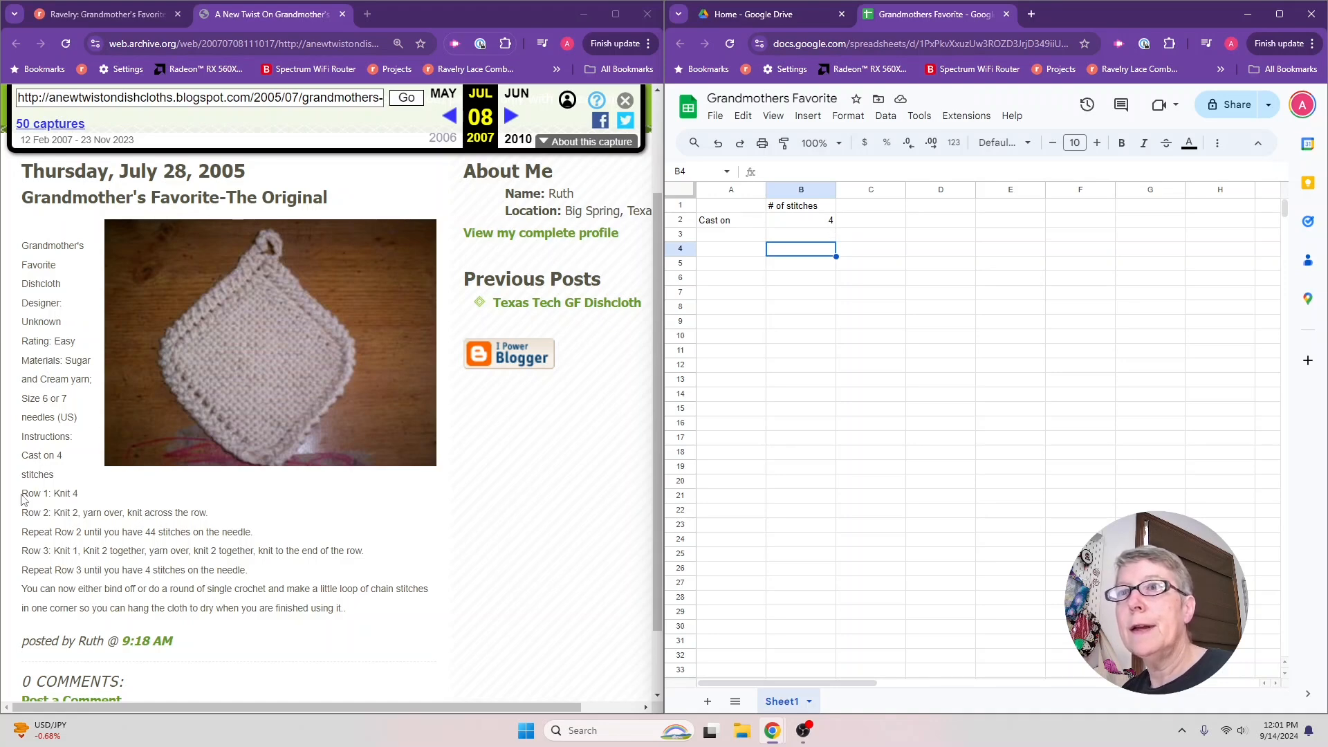
# Step: Enter the label "Row 1" in cell A3 and its stitch count 4 in cell B3
pyautogui.click(717, 240)
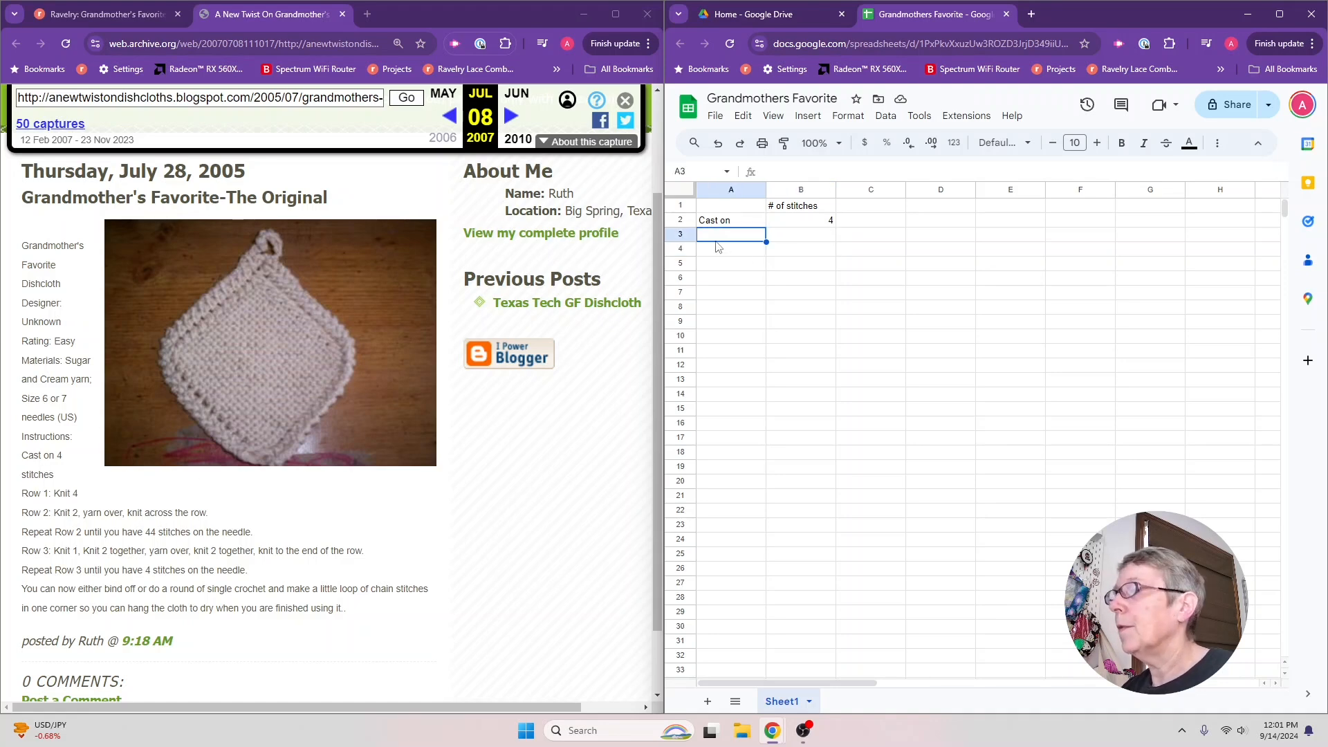
pyautogui.write('Row 1')
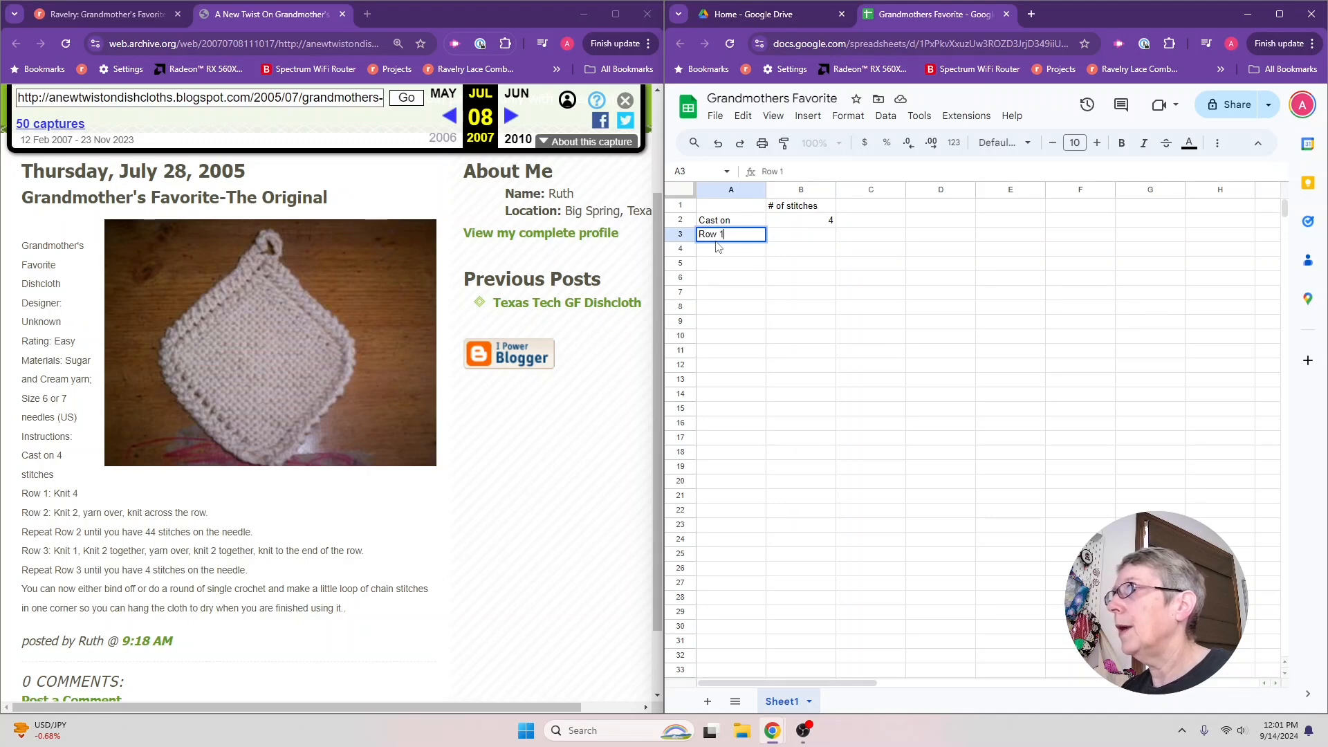
pyautogui.click(821, 240)
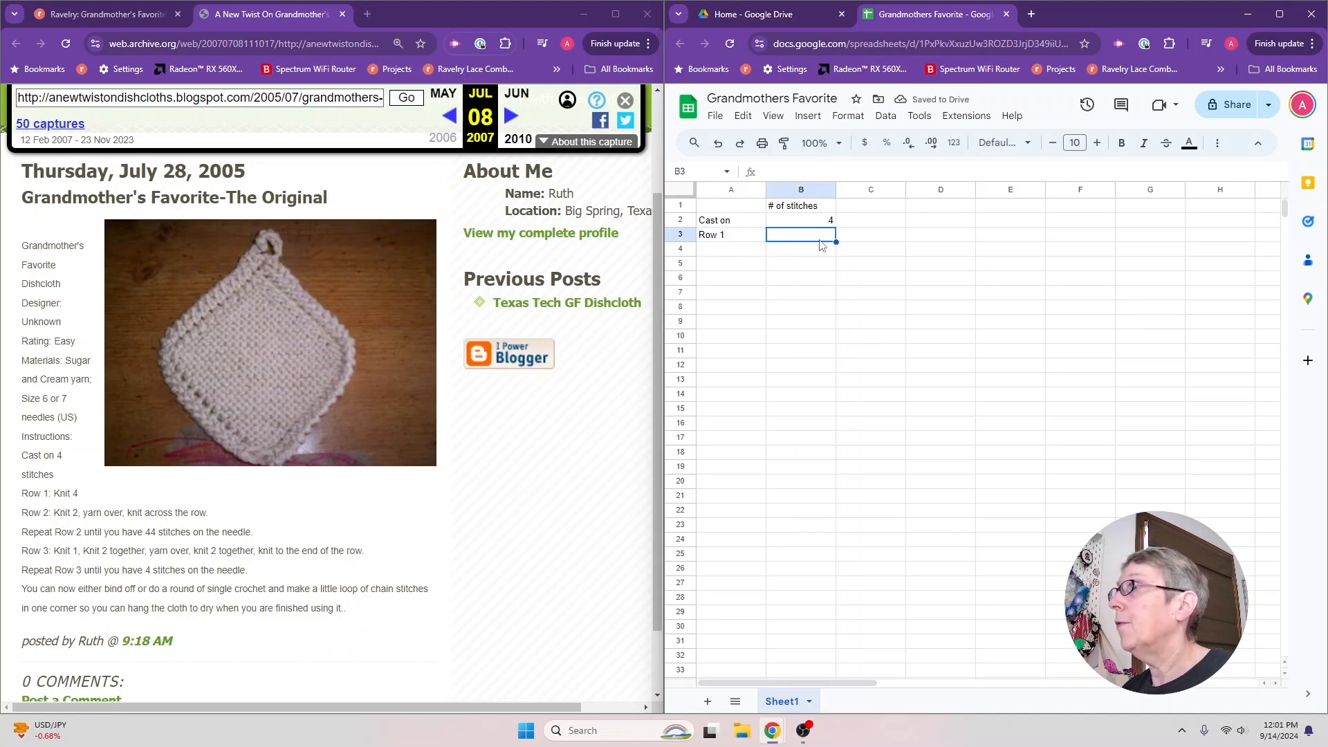
pyautogui.write('4')
pyautogui.click(817, 254)
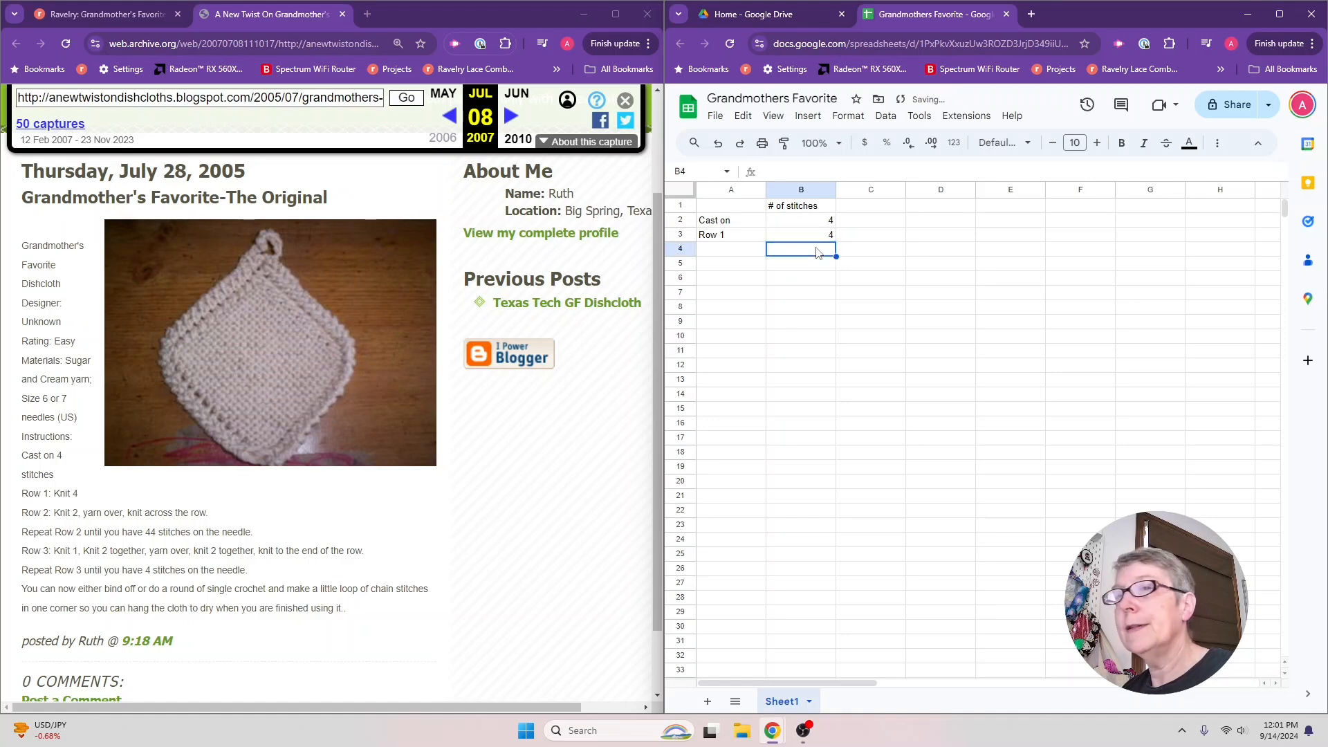
# Step: Enter the label "Row 2" in cell A4 and the stitch-count formula =B3+1 in cell B4
pyautogui.click(753, 255)
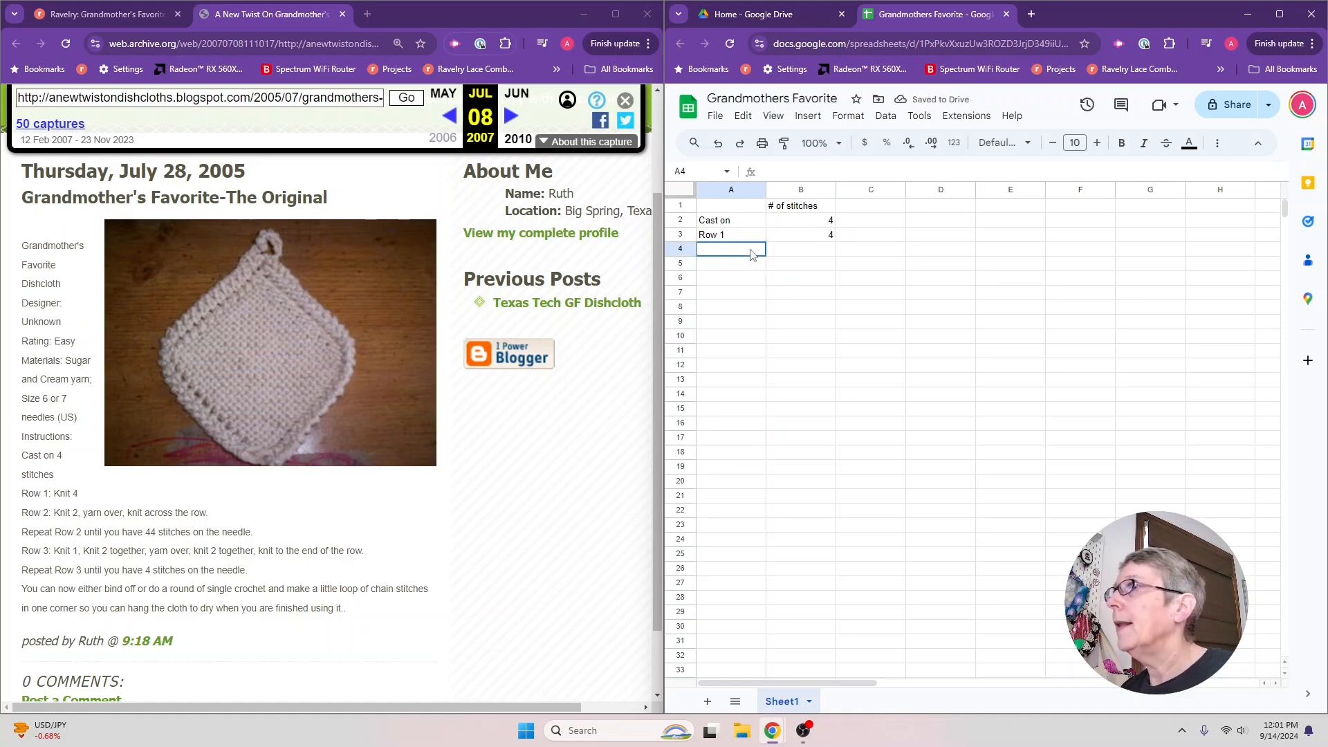
pyautogui.write('Row 2')
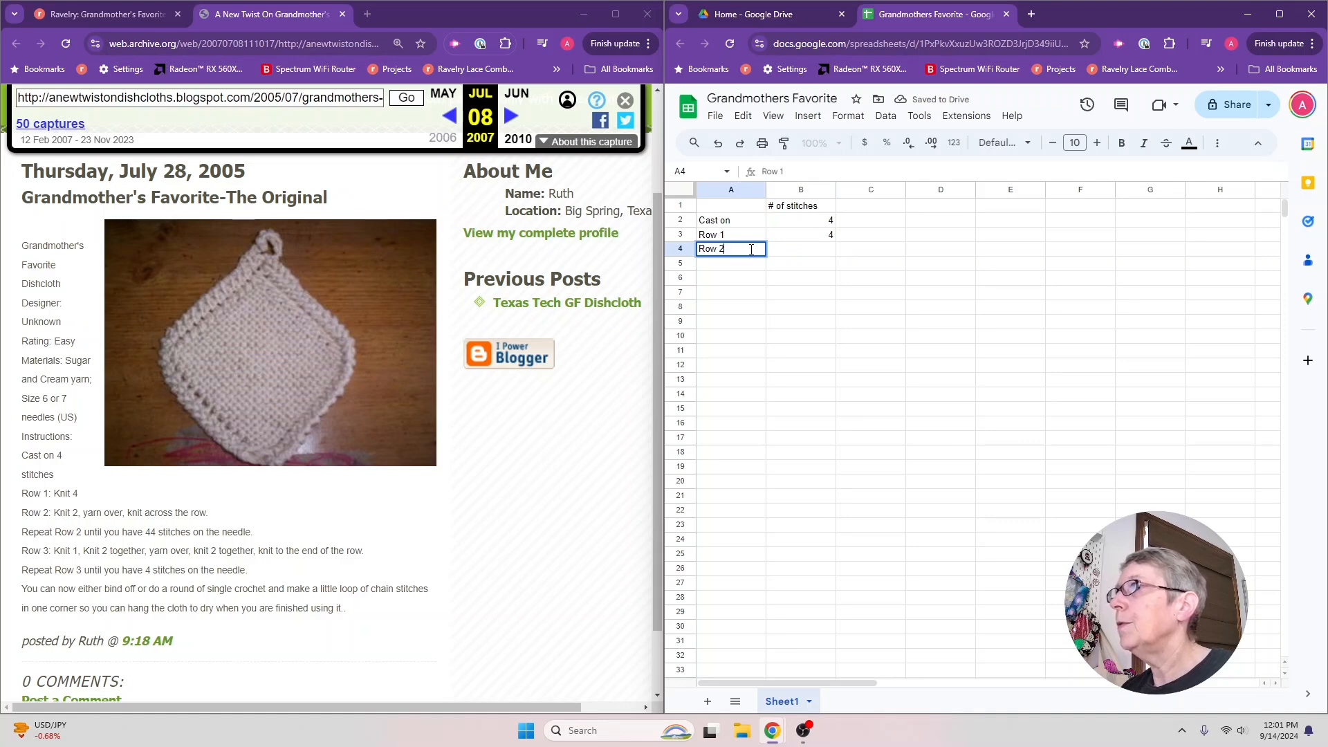
pyautogui.press('Tab')
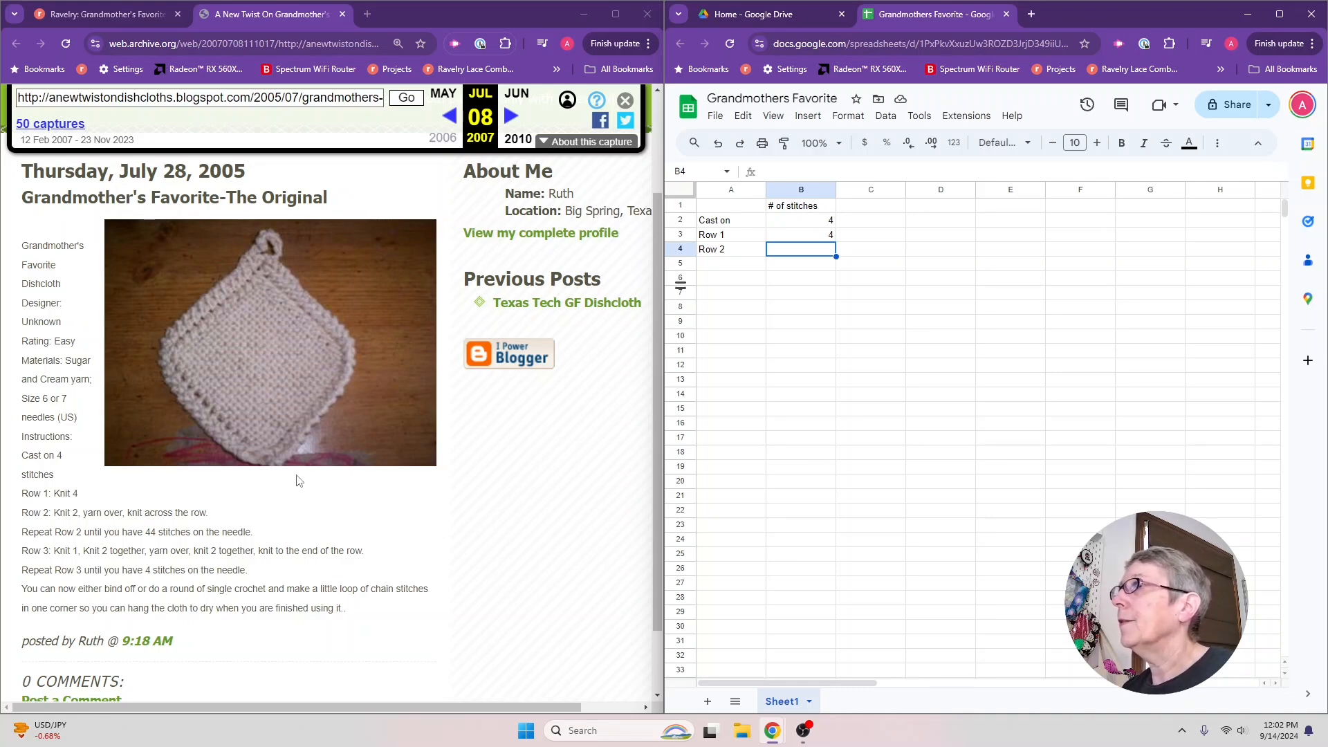
pyautogui.click(784, 281)
pyautogui.click(787, 258)
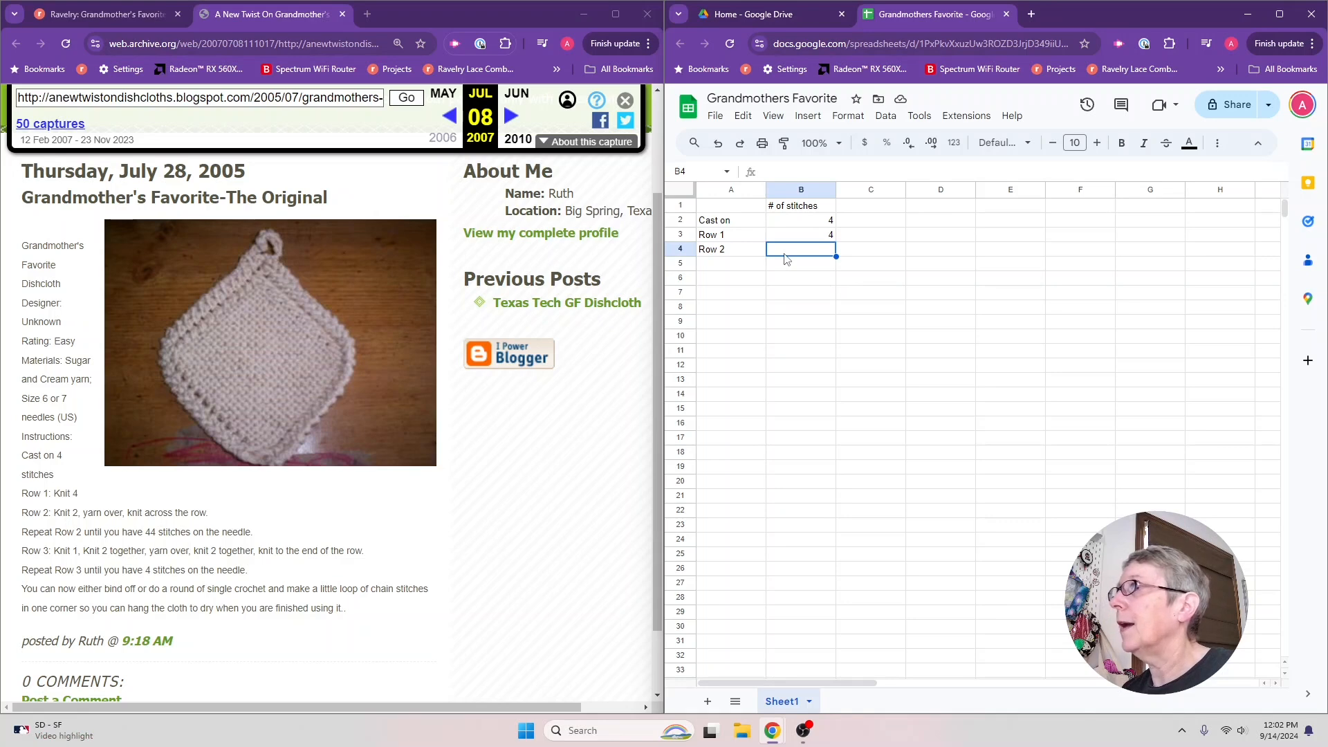
pyautogui.write('=')
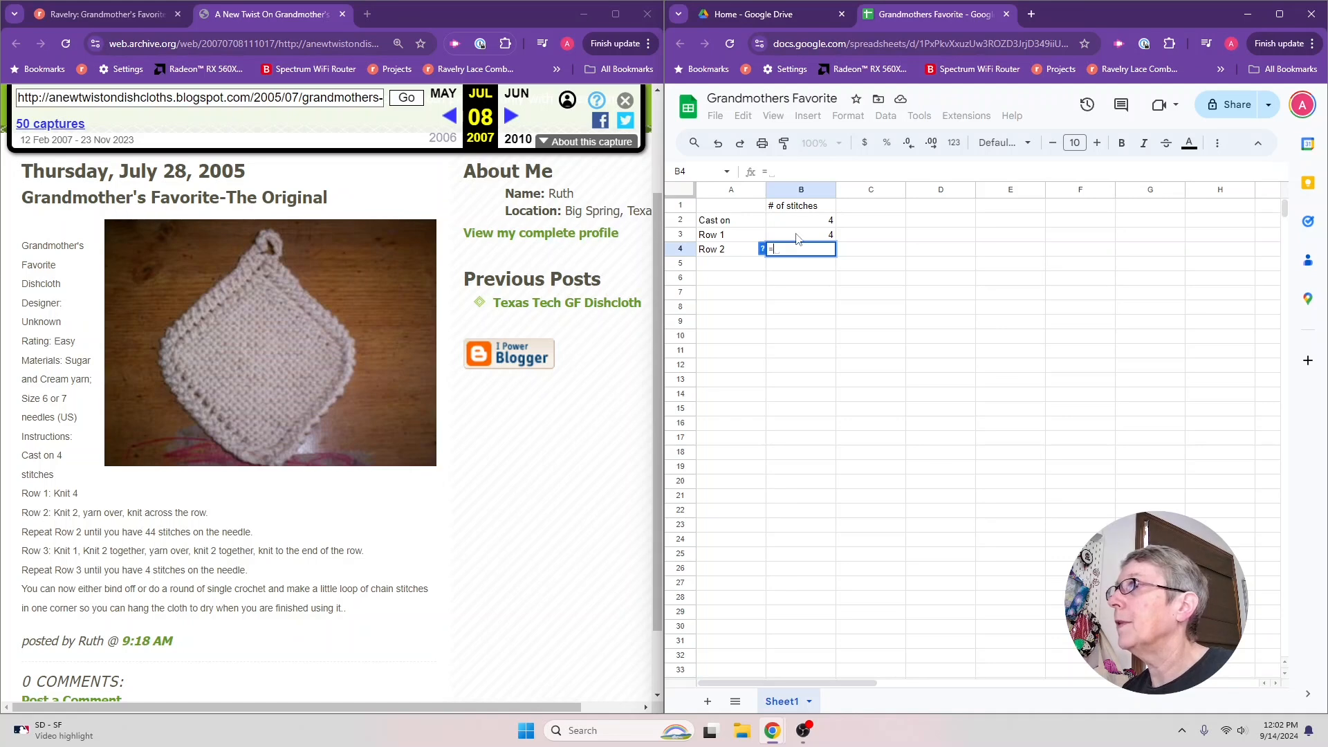
pyautogui.click(799, 239)
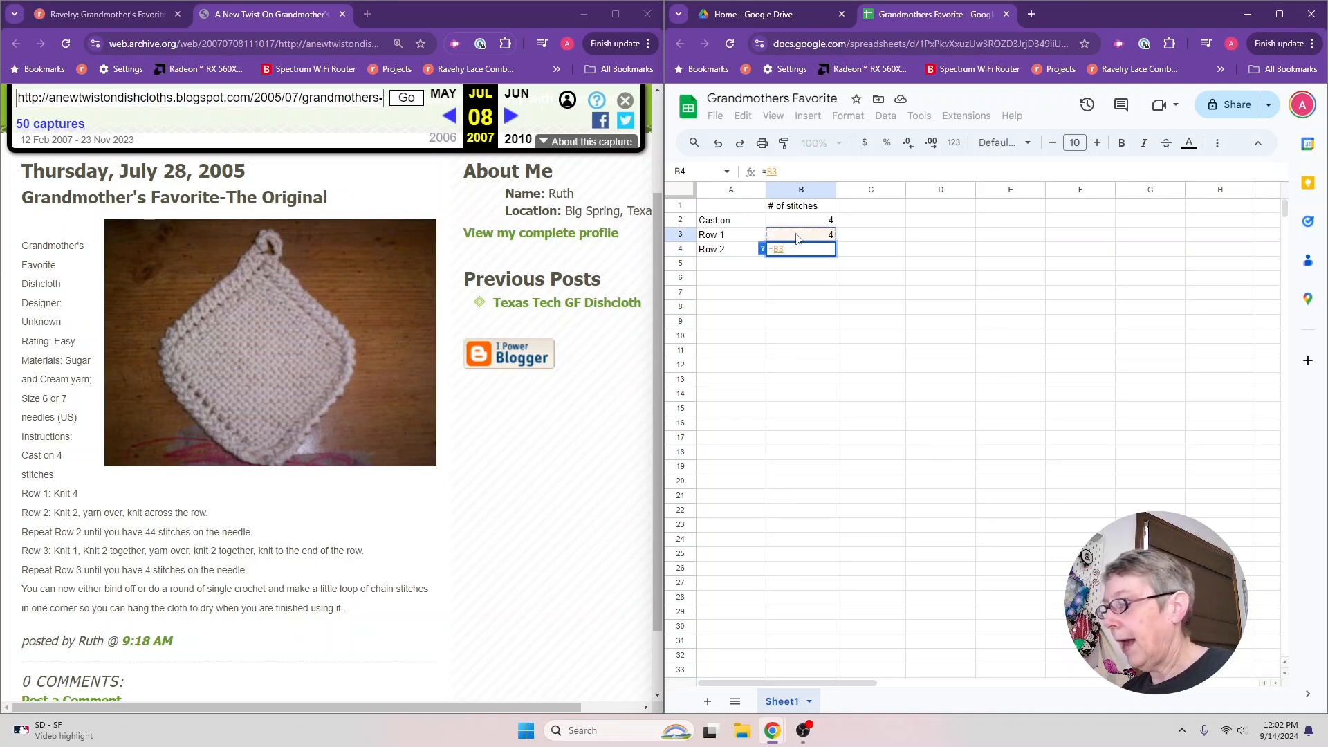
pyautogui.write('+1')
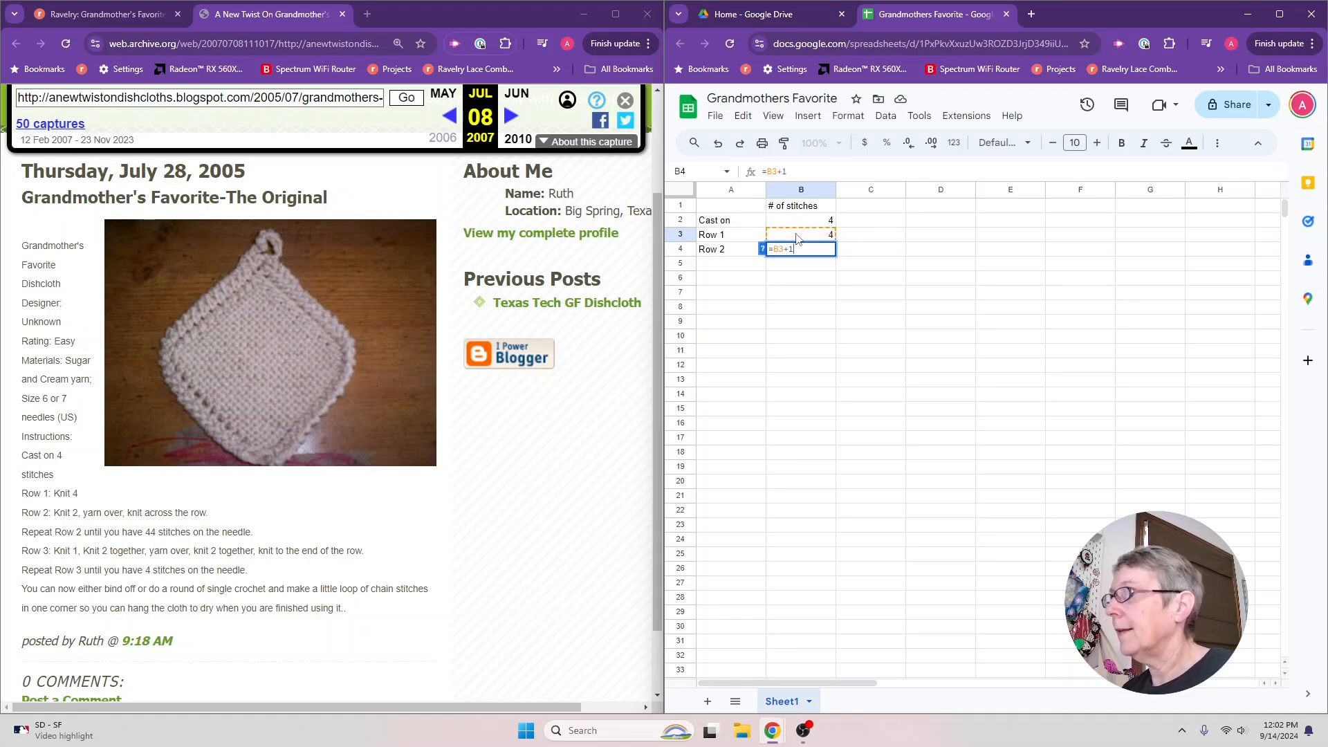
pyautogui.press('Return')
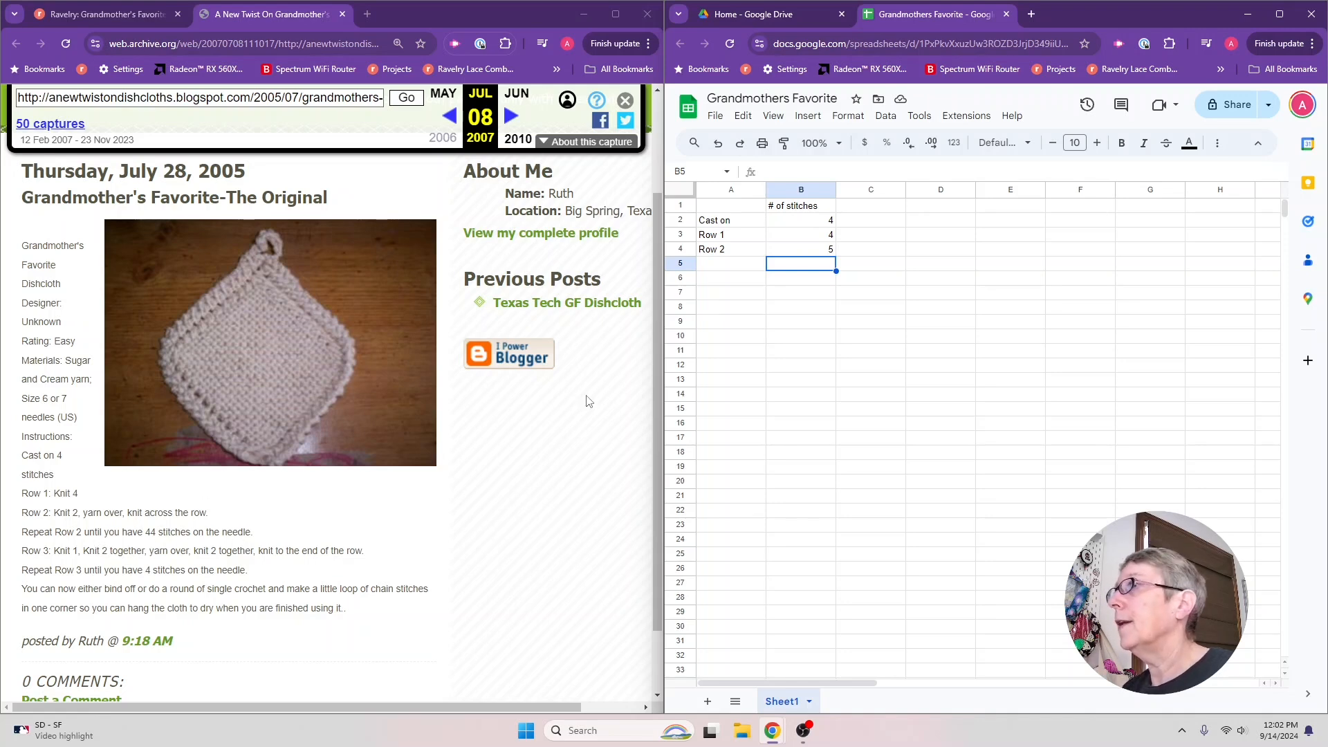
pyautogui.click(735, 254)
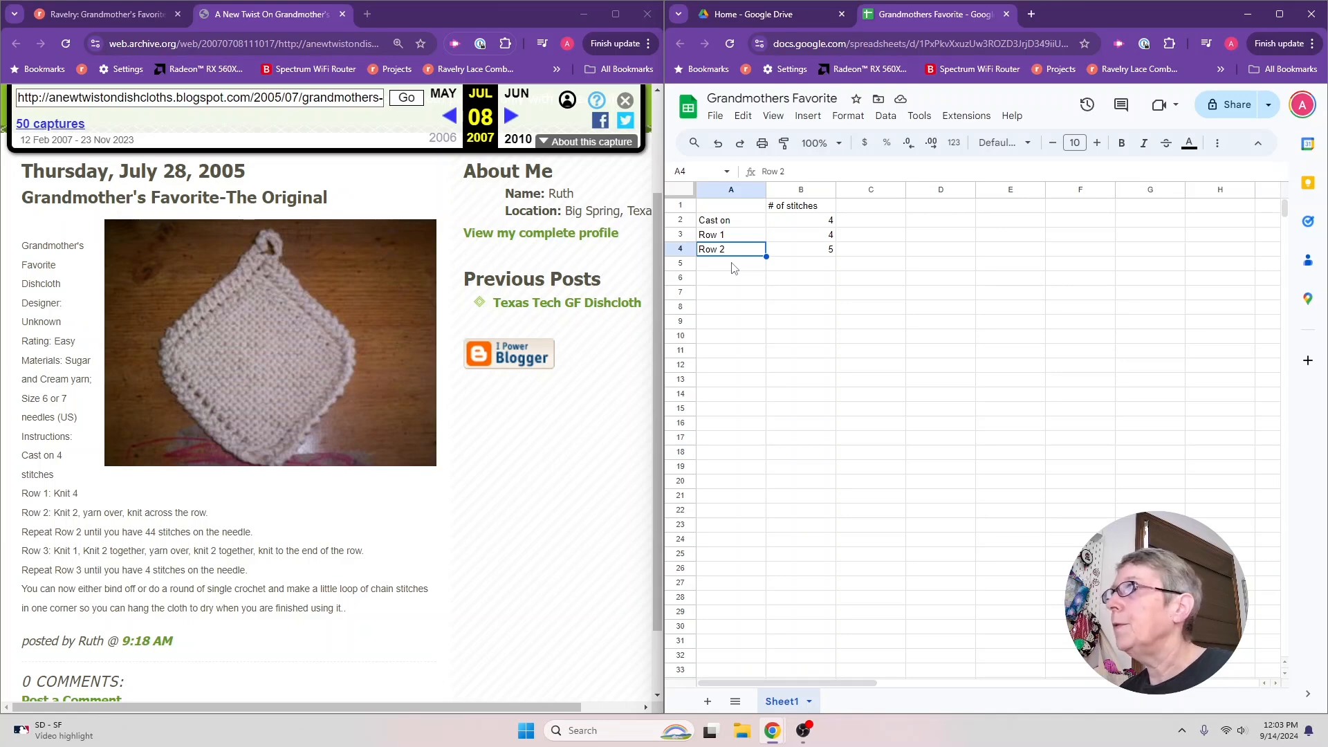
pyautogui.moveTo(733, 268); pyautogui.dragTo(727, 512)
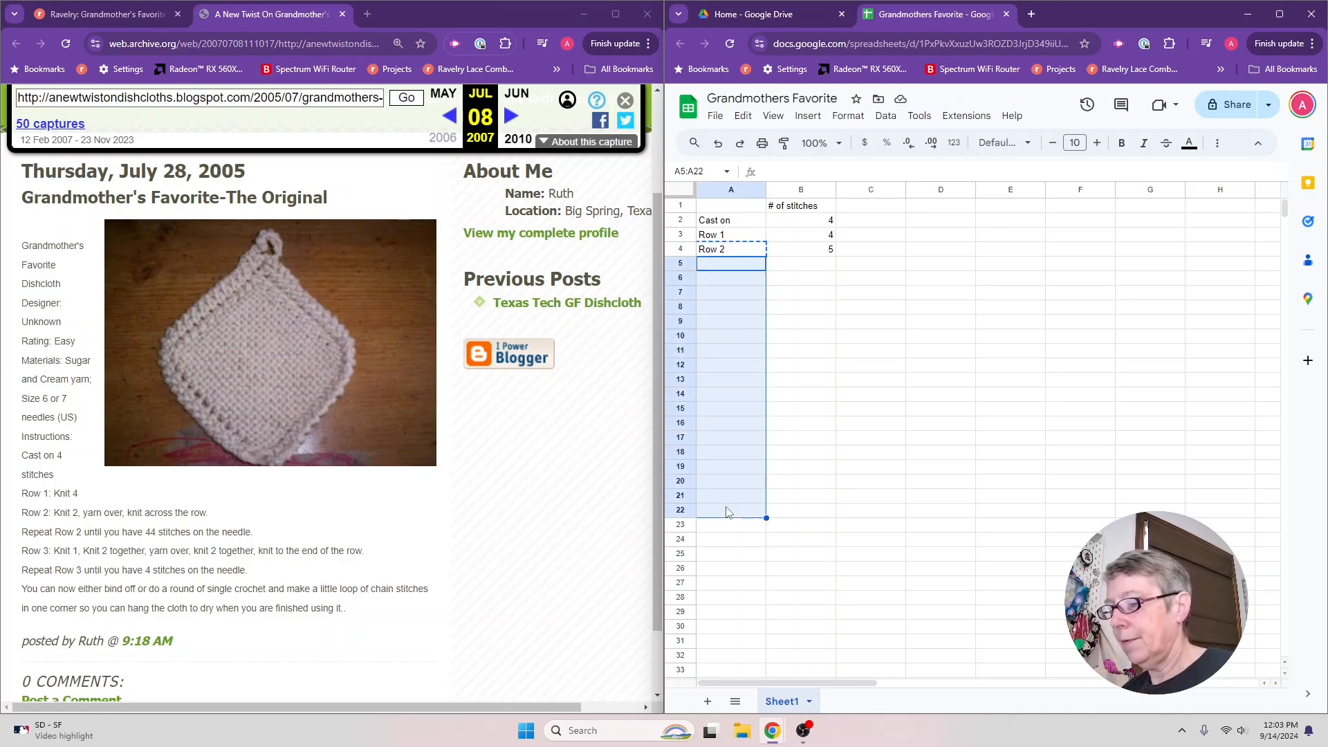
pyautogui.click(795, 323)
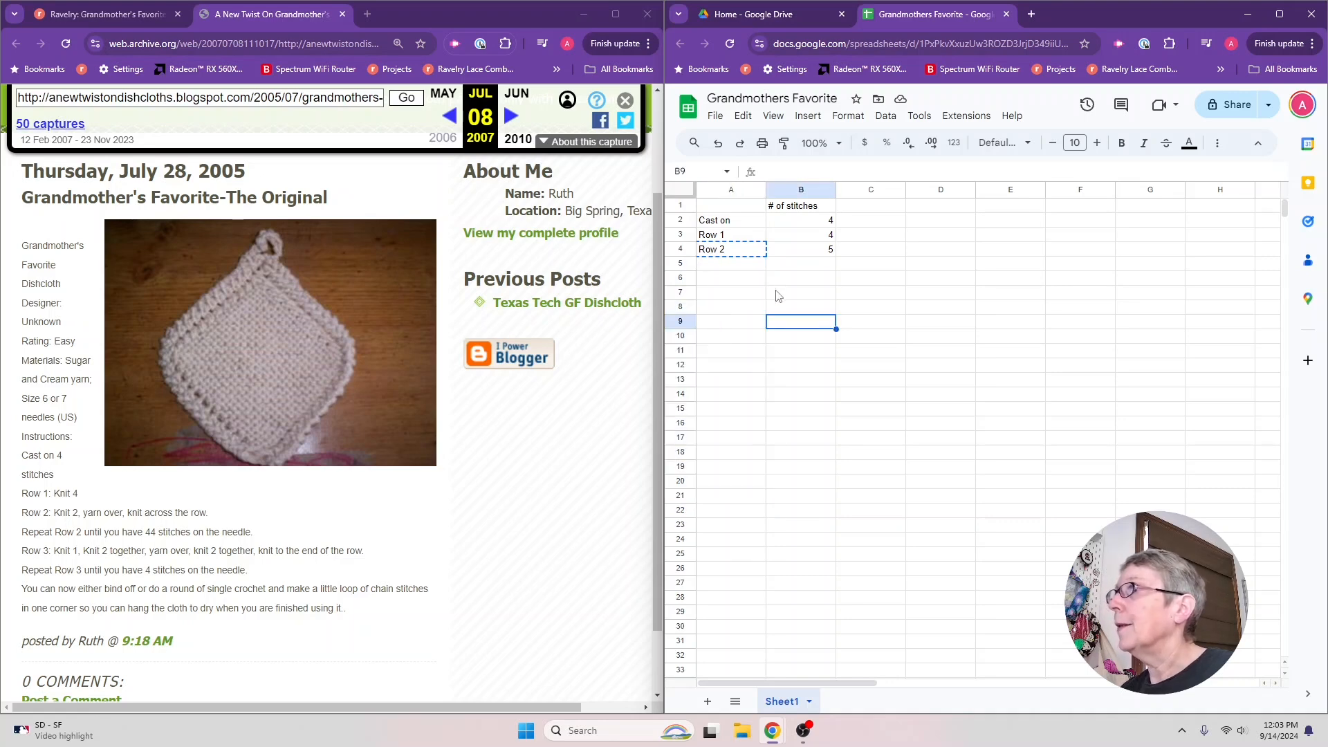
# Step: Copy the "Row 2" label from A4 into cells A5 through A26
pyautogui.click(749, 251)
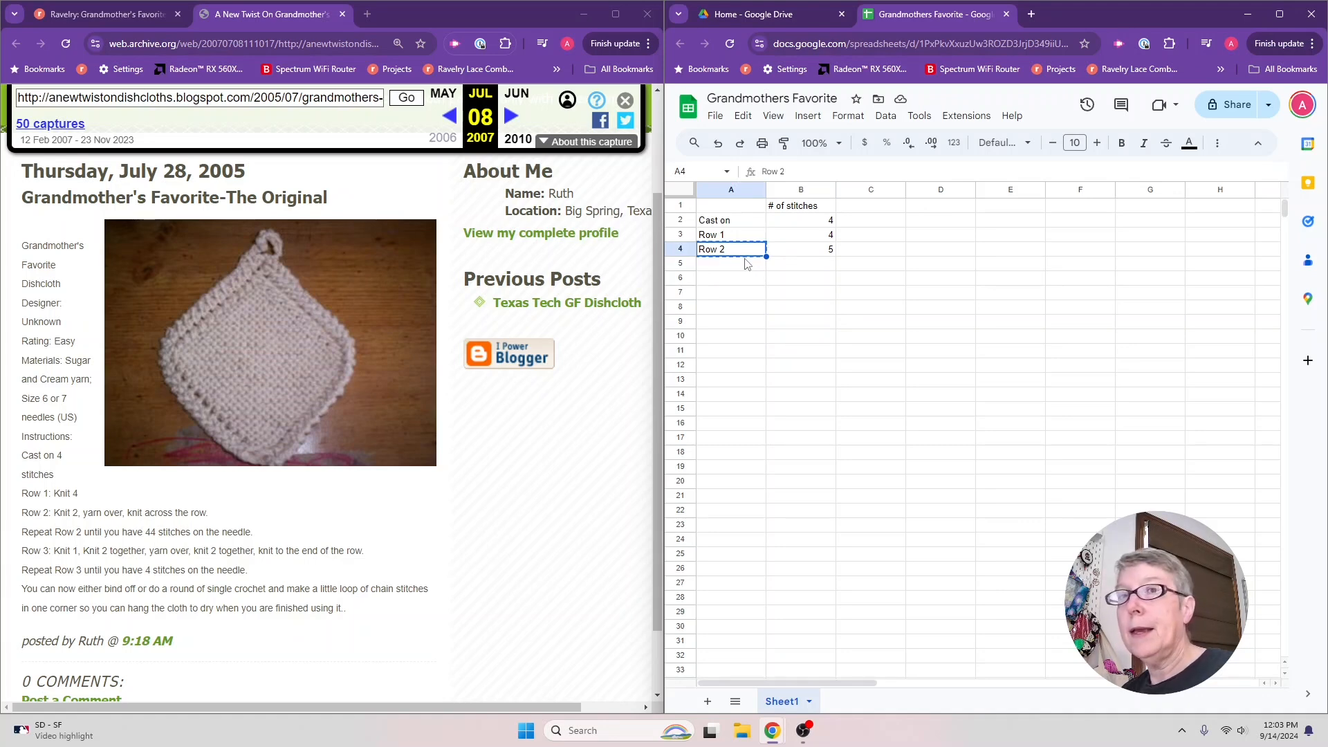
pyautogui.moveTo(748, 264); pyautogui.dragTo(732, 569)
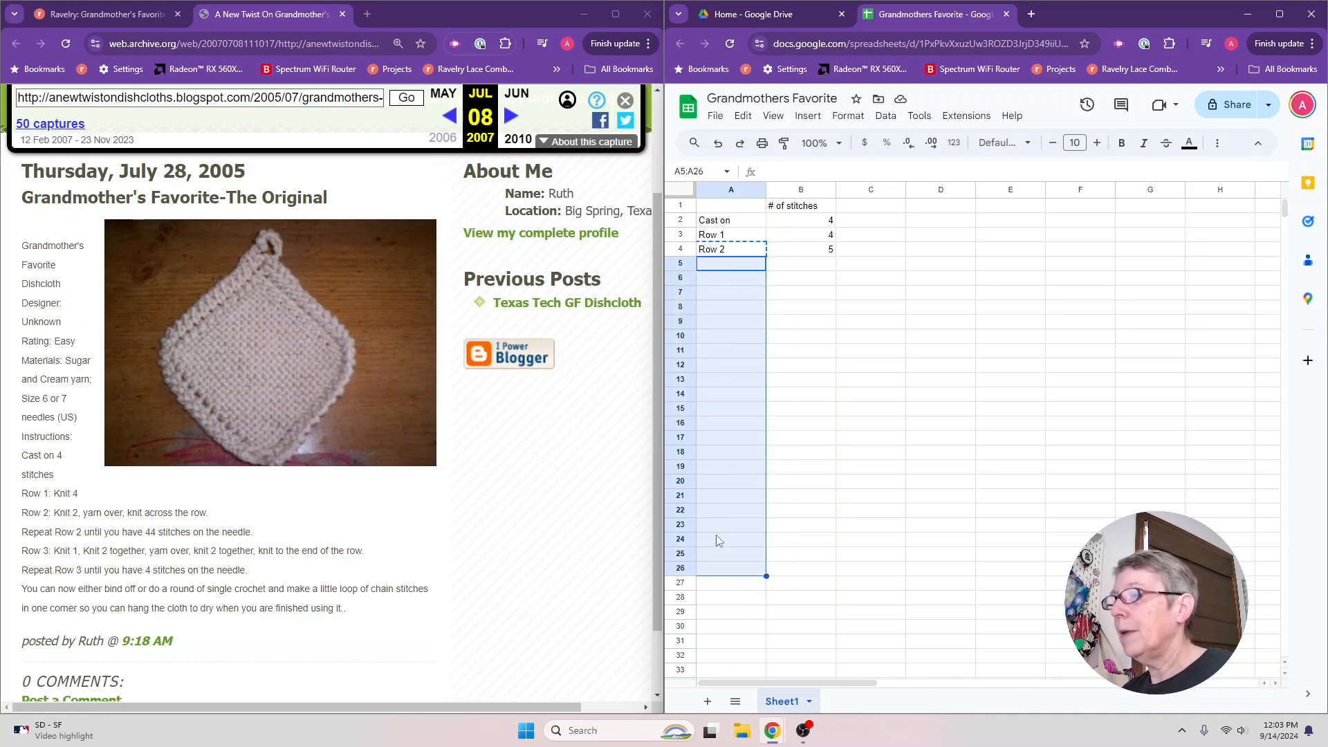
pyautogui.write('Row 2 Row 2 Row 2 Row 2 Row 2 Row 2 Row 2 Row 2 Row 2 Row 2 Row 2 Row 2 Row 2 Row 2 Row 2 Row 2 Row 2 Row 2 Row 2 Row 2 Row 2 Row 2')
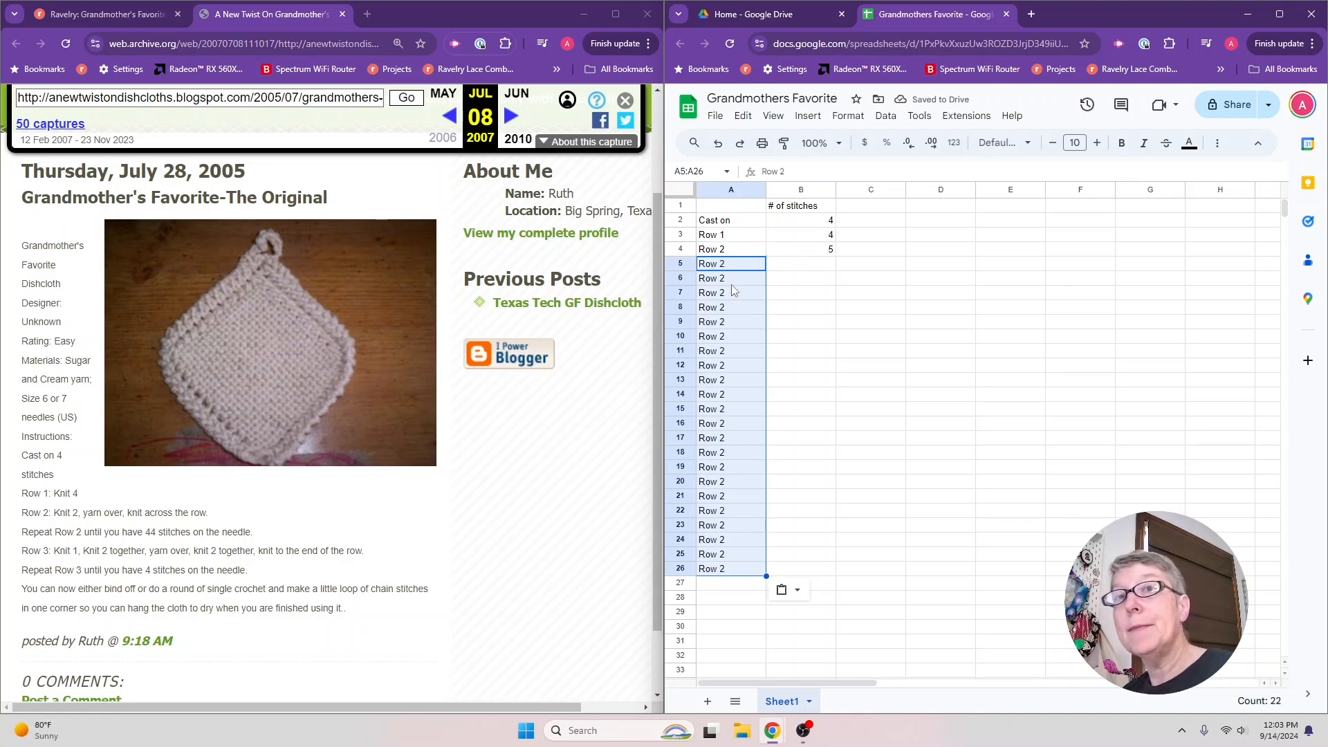
# Step: Fill the stitch-count formula from B4 down through B26 and check the copied formulas in a few cells
pyautogui.click(801, 265)
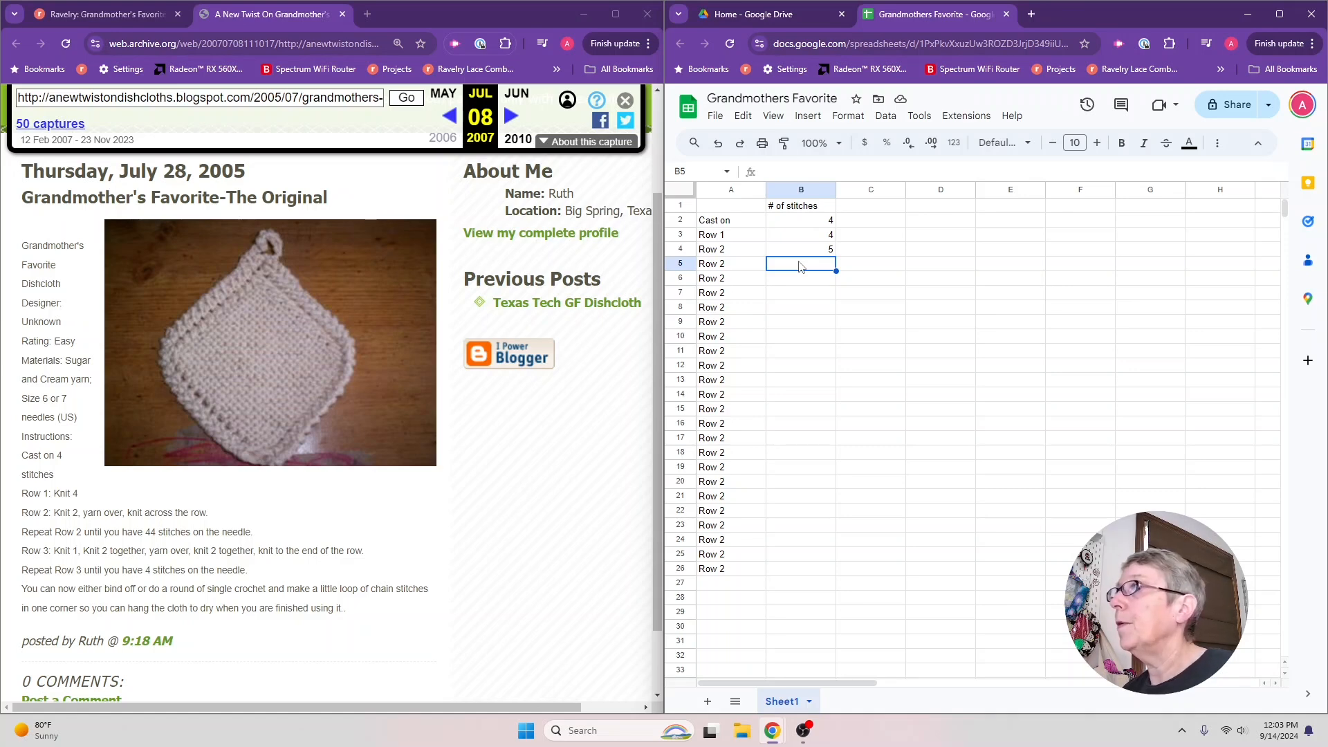
pyautogui.click(804, 252)
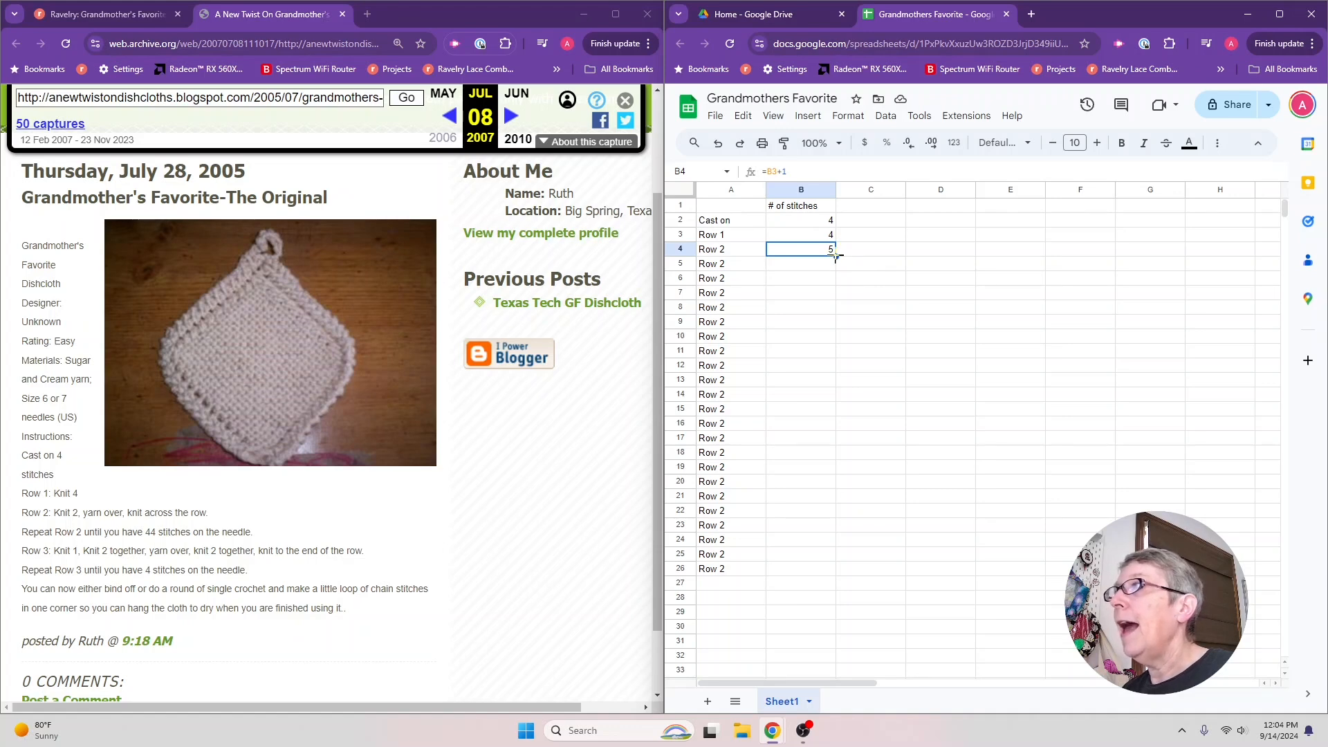
pyautogui.moveTo(836, 256); pyautogui.dragTo(822, 573)
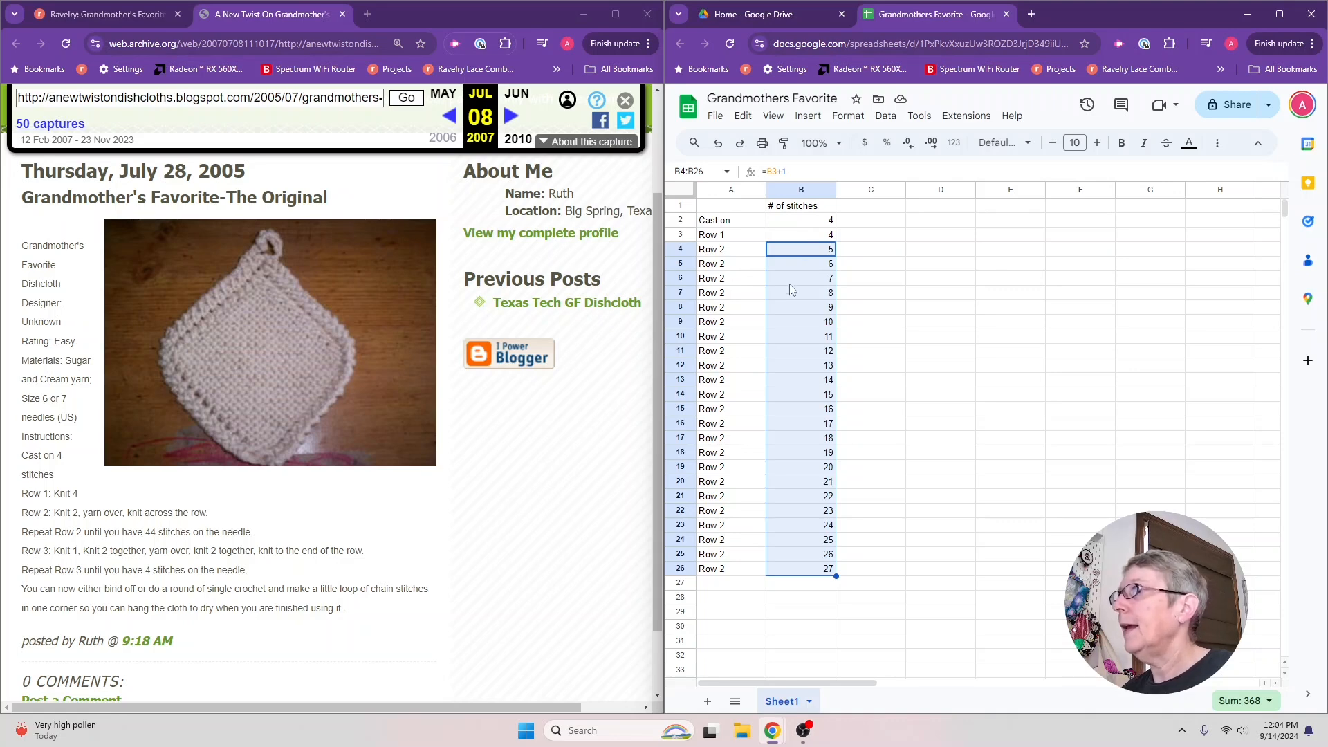
pyautogui.click(791, 282)
pyautogui.click(788, 316)
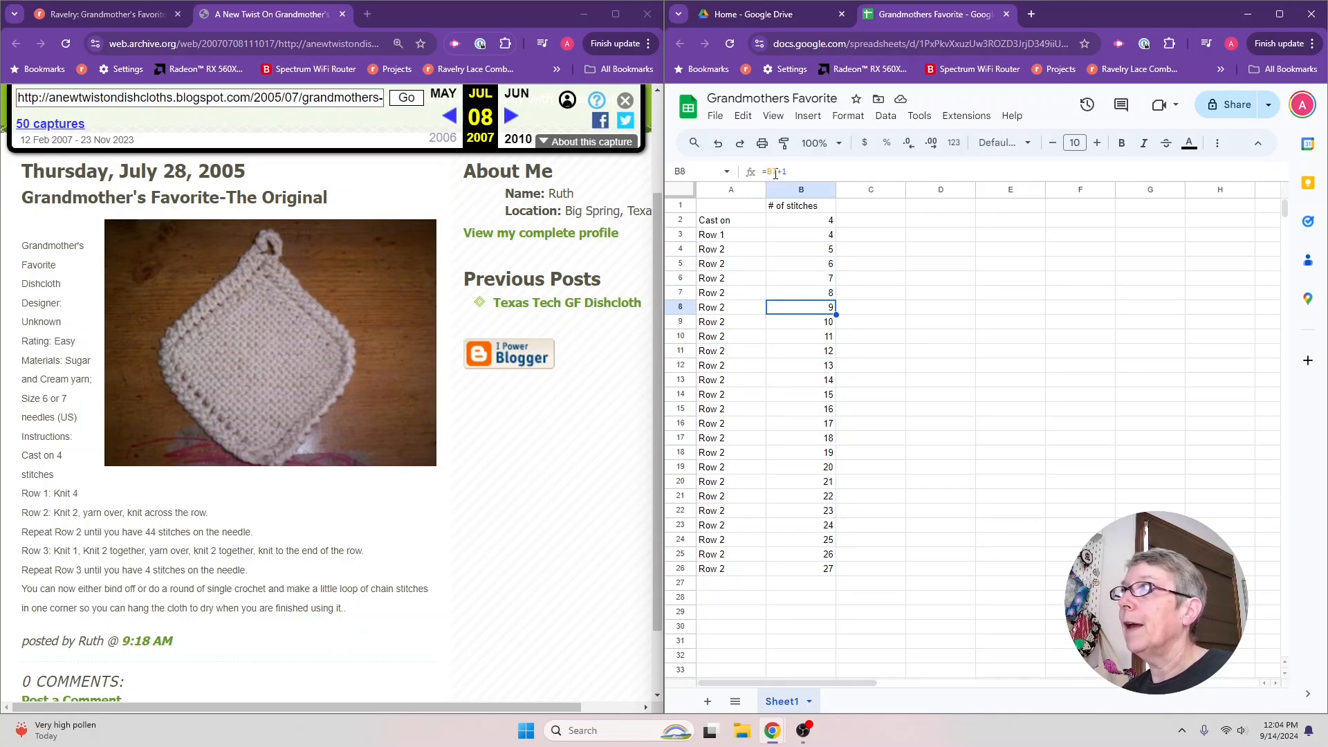
pyautogui.click(784, 325)
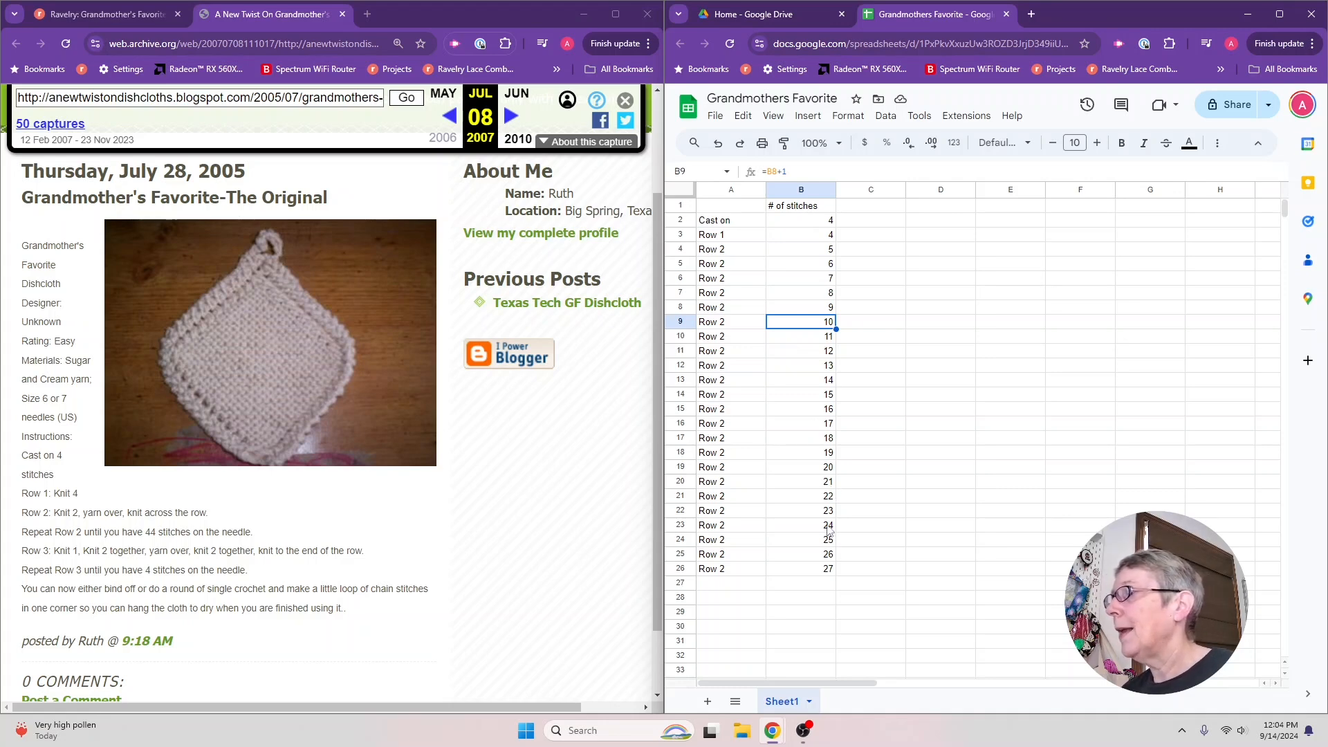
# Step: Copy the "Row 2" label from A26 into cells A27 through A41
pyautogui.scroll(-3, 830, 568)
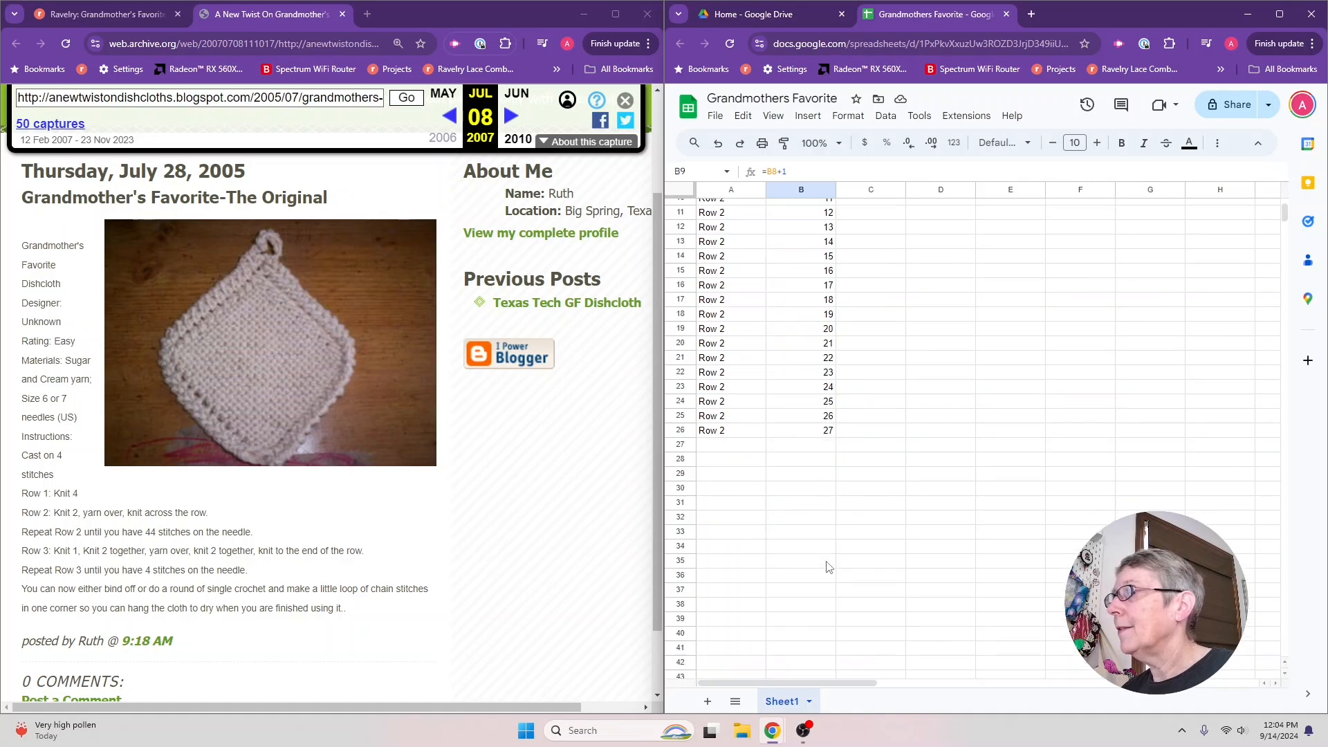
pyautogui.click(736, 435)
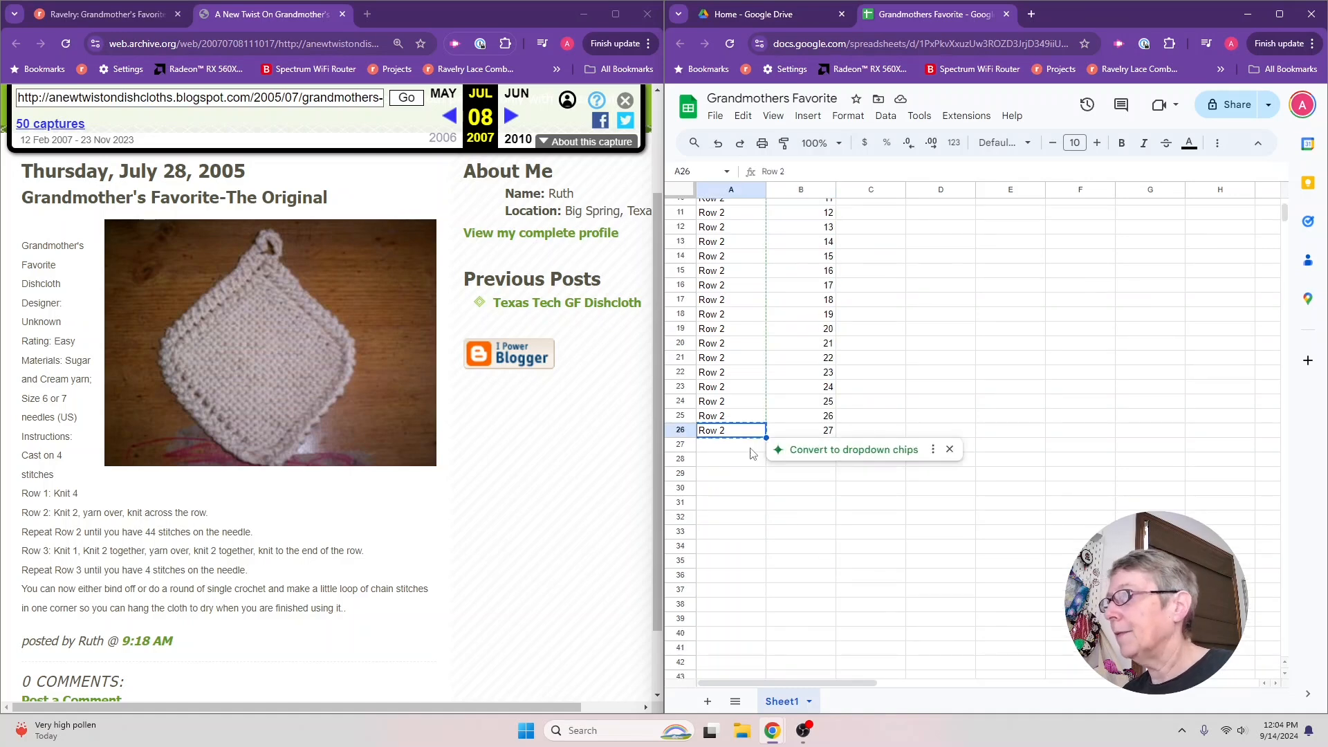
pyautogui.hotkey('ctrl', 'c')
pyautogui.moveTo(754, 446); pyautogui.dragTo(744, 653)
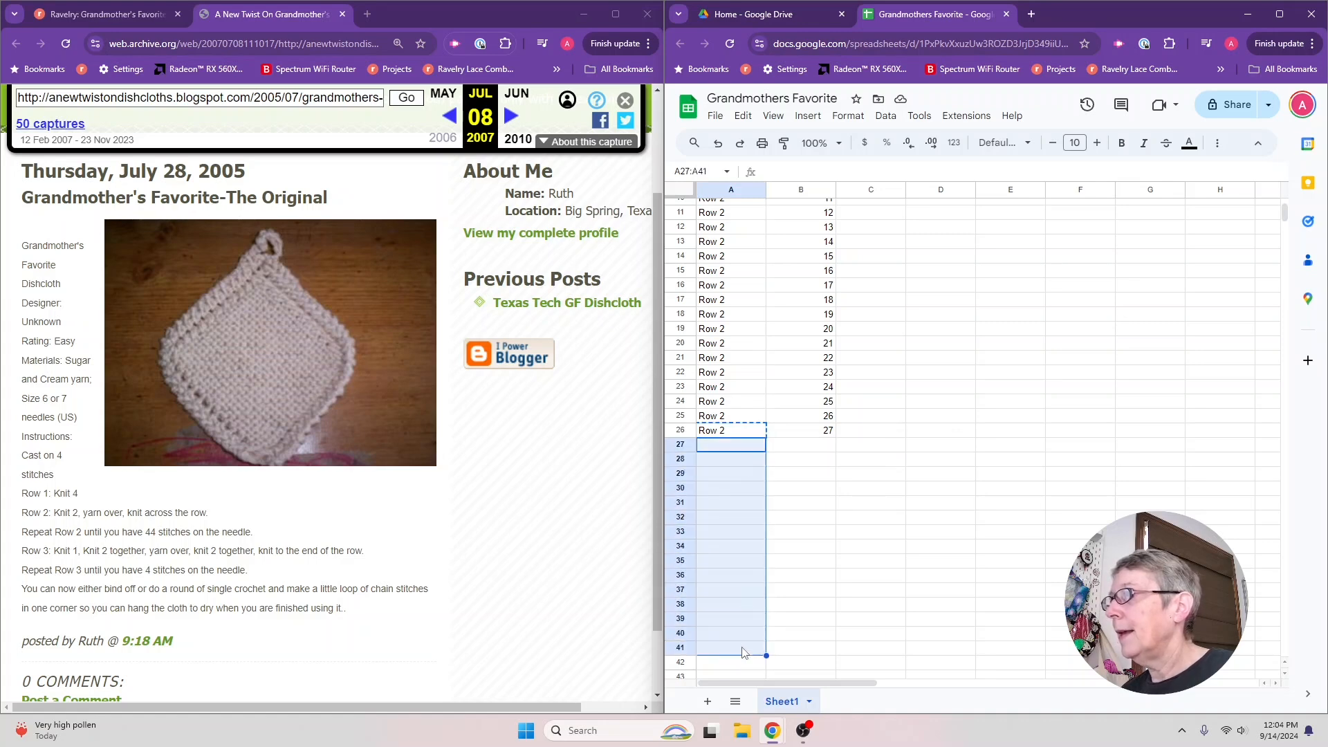
pyautogui.hotkey('ctrl', 'v')
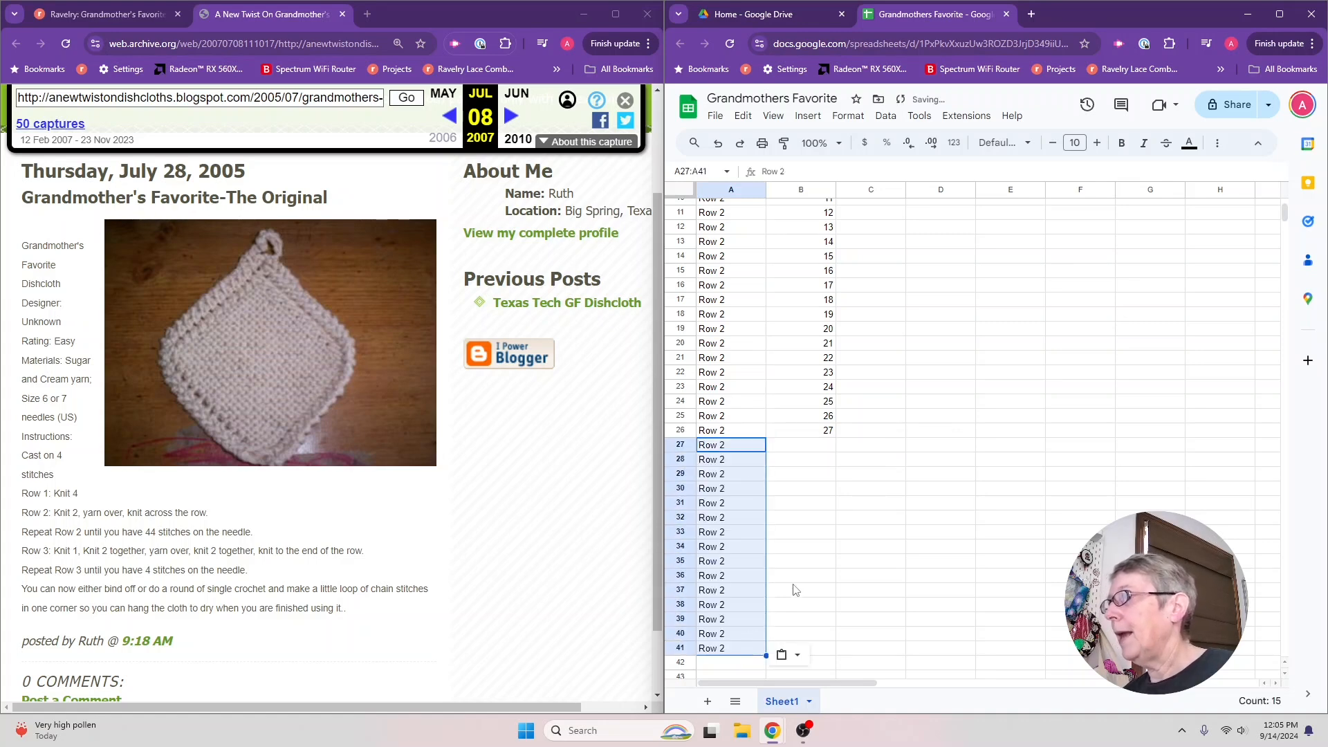
# Step: Fill the stitch-count formula from B26 down through B41
pyautogui.scroll(-3, 799, 588)
pyautogui.click(811, 292)
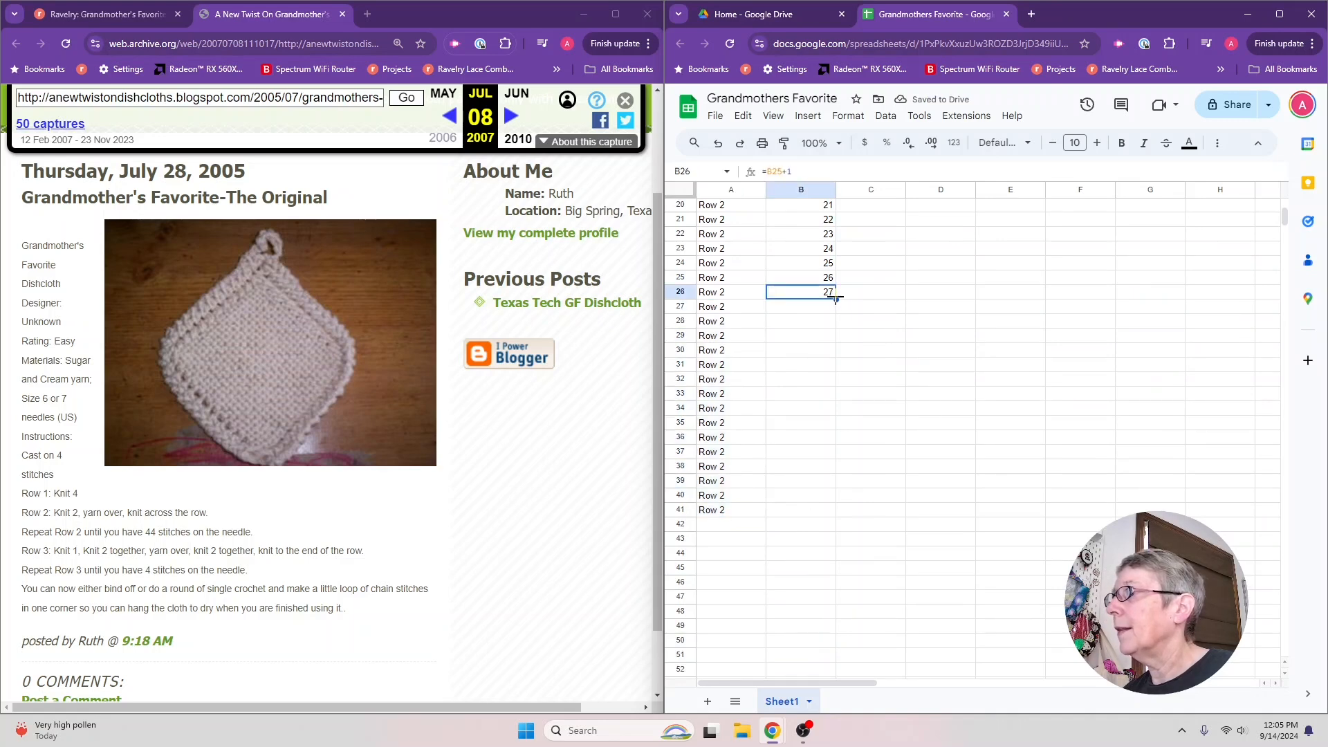
pyautogui.moveTo(837, 296); pyautogui.dragTo(815, 512)
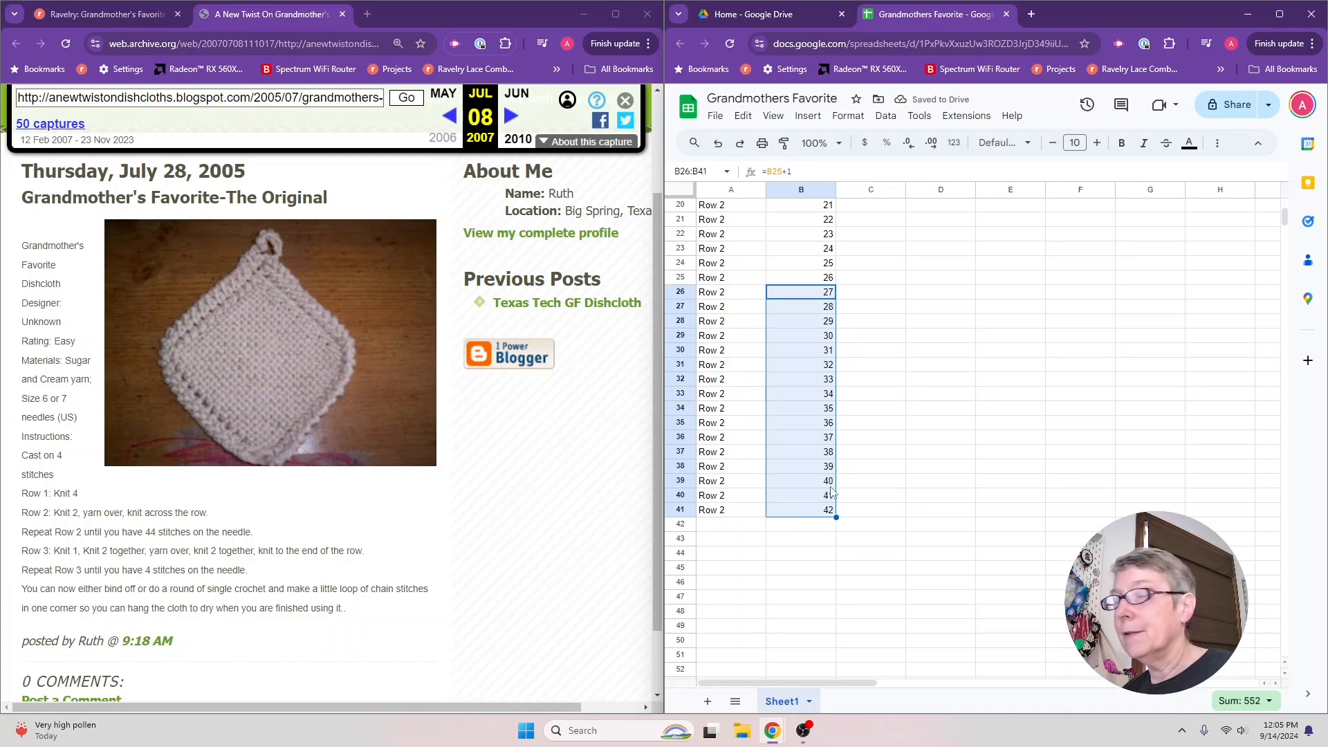
# Step: Copy the "Row 2" label from A41 into A42 and A43, and fill the stitch-count formula from B41 down through B43
pyautogui.click(751, 512)
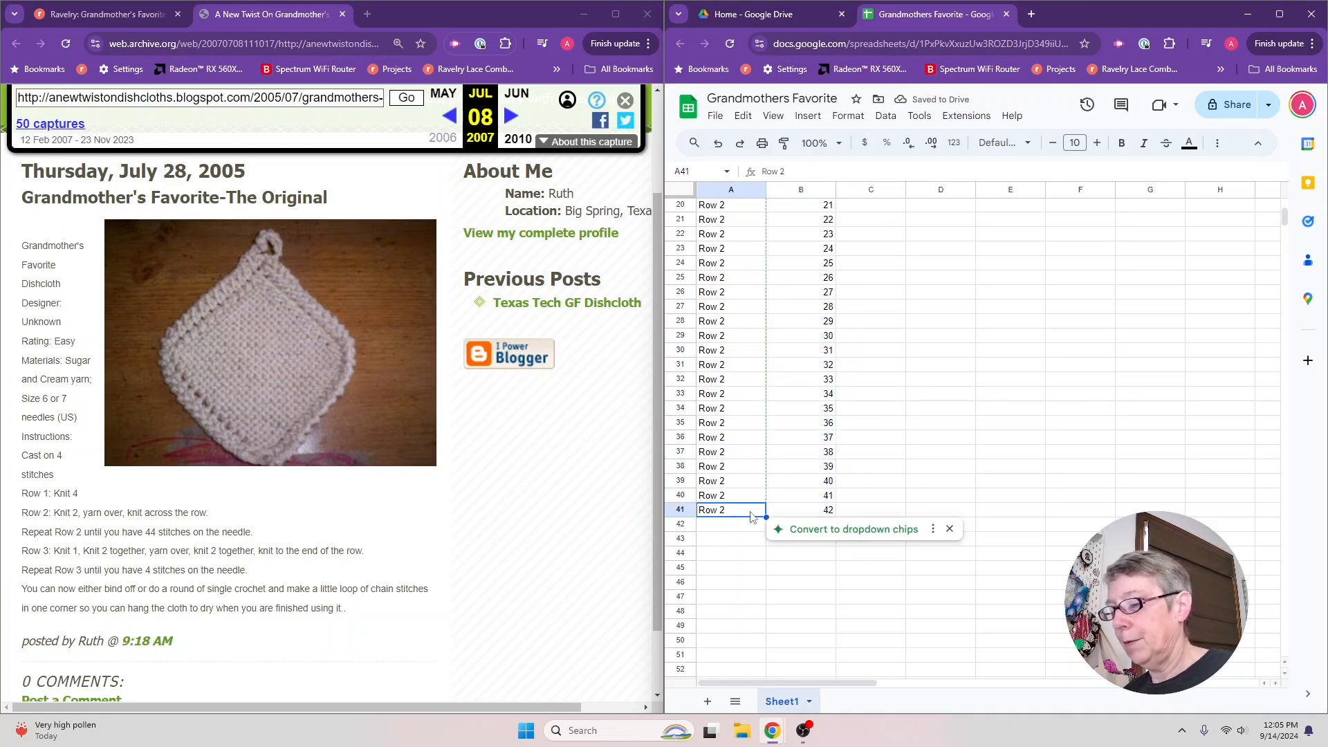
pyautogui.hotkey('ctrl', 'c')
pyautogui.moveTo(750, 525); pyautogui.dragTo(751, 547)
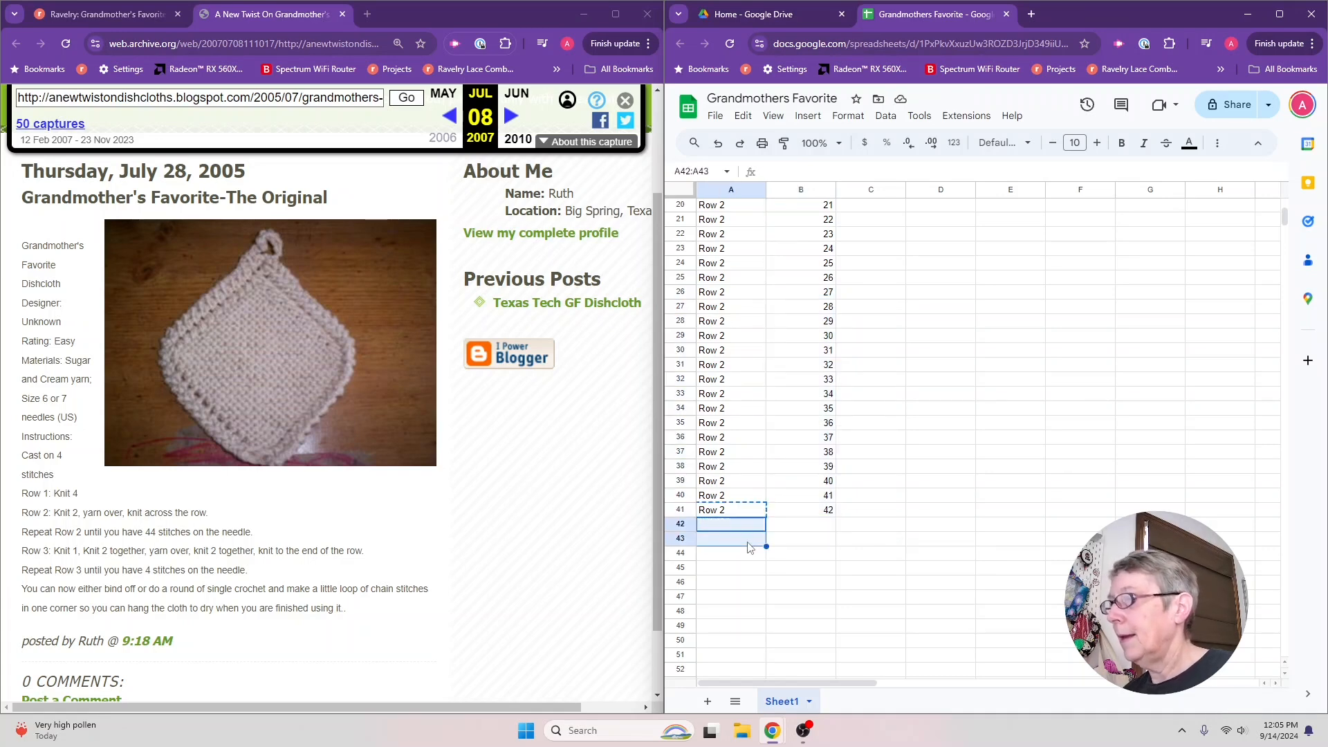
pyautogui.hotkey('ctrl', 'v')
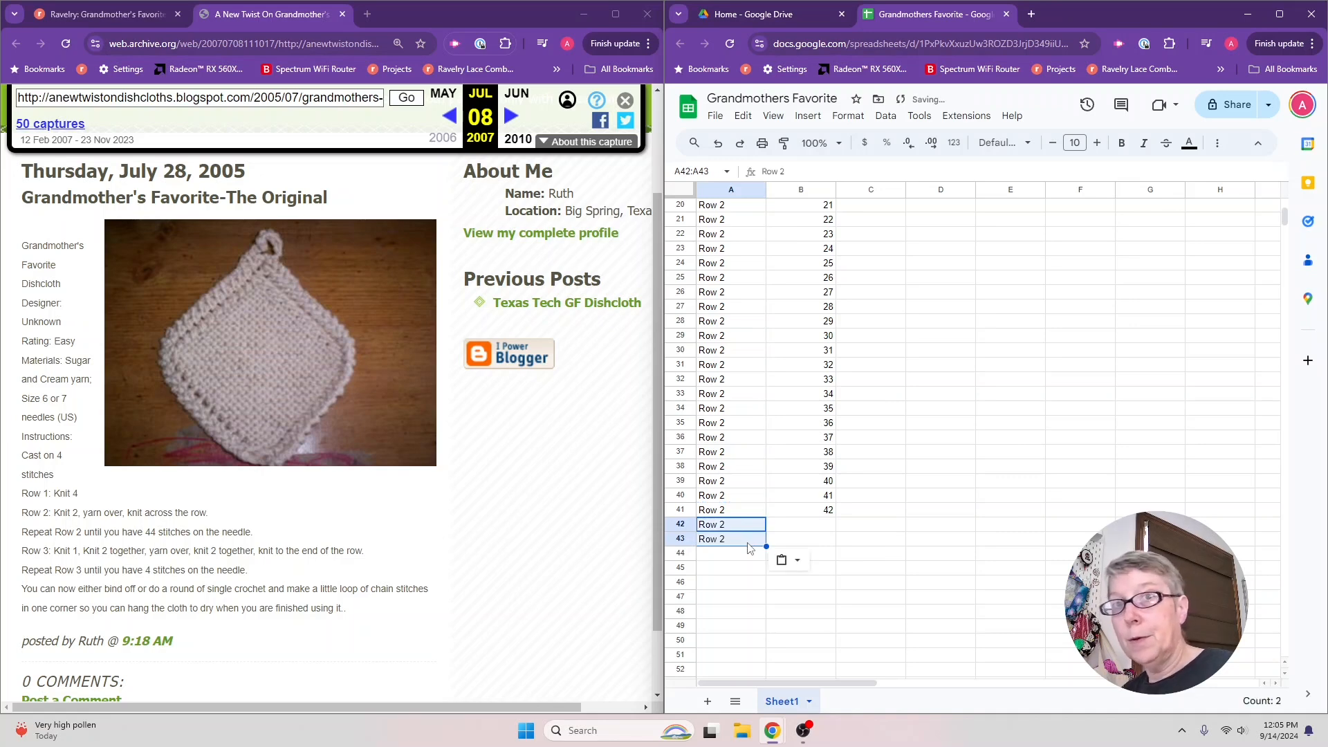
pyautogui.click(831, 510)
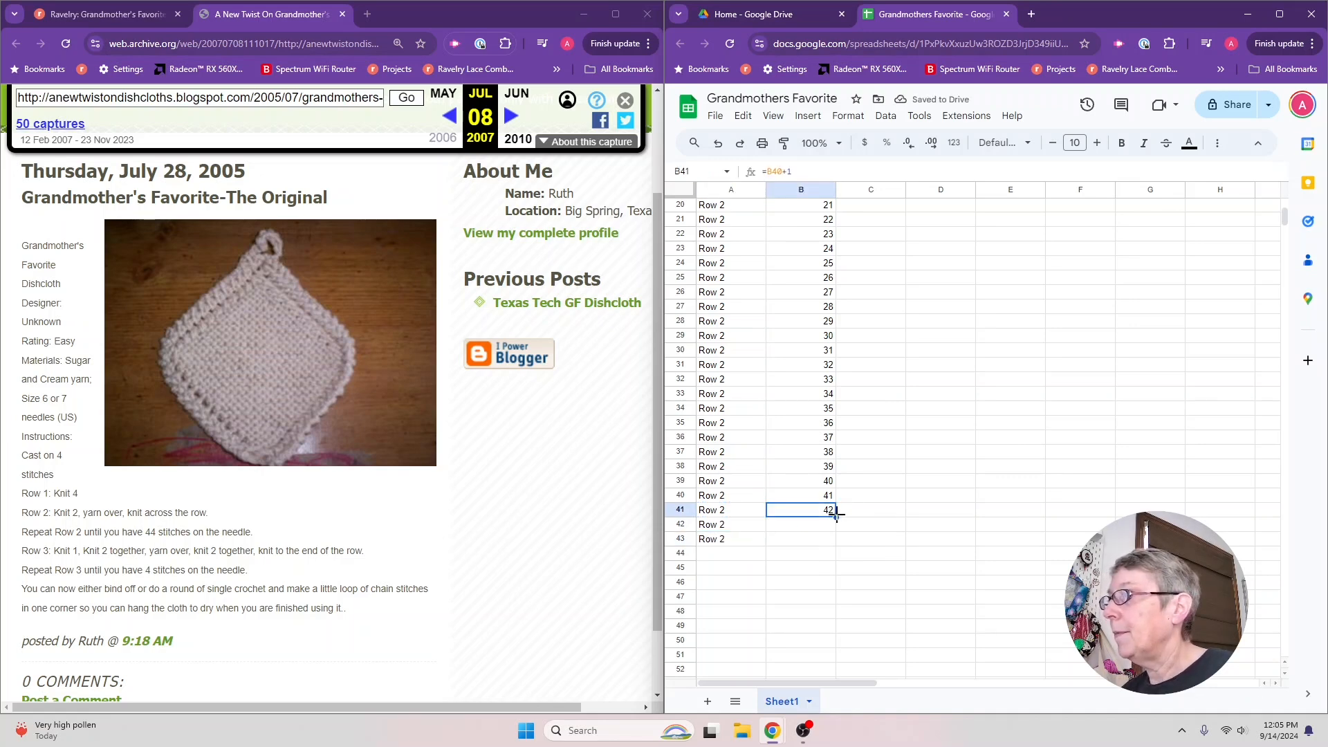
pyautogui.moveTo(836, 517); pyautogui.dragTo(840, 542)
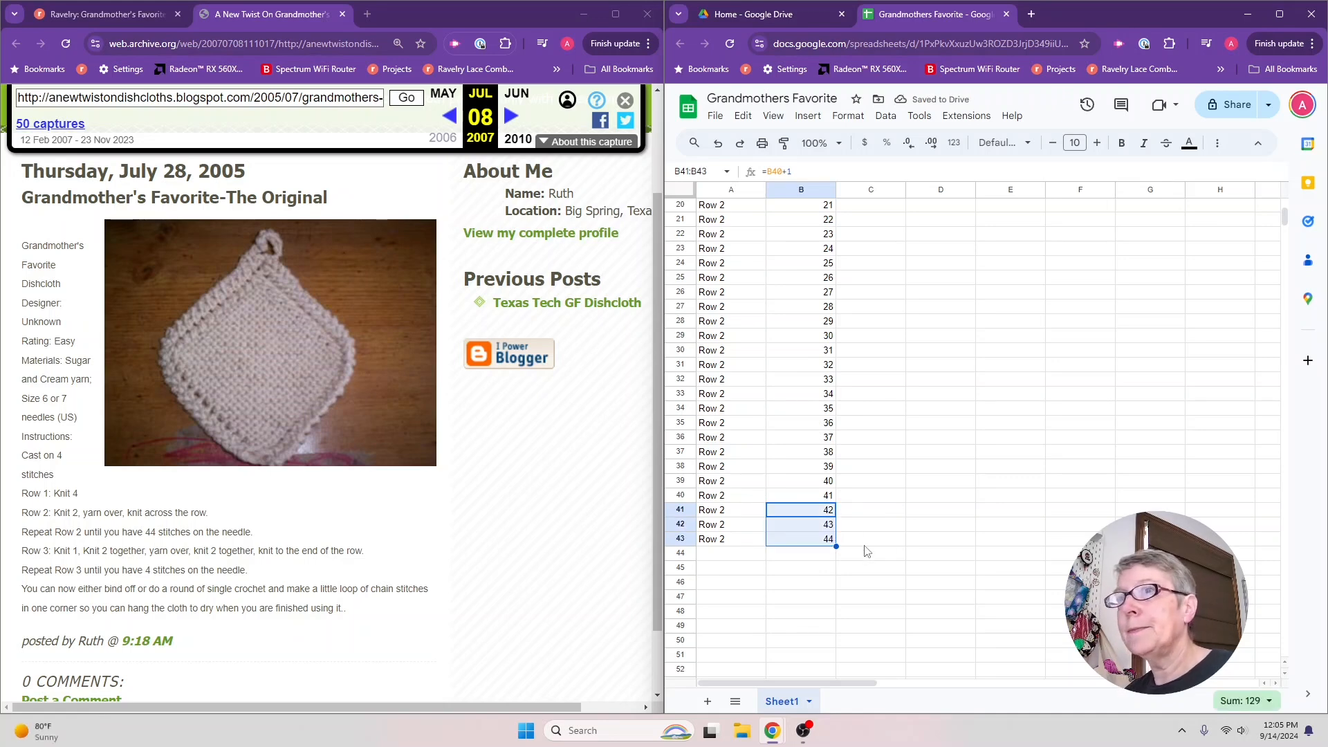
# Step: Enter the label "Row 3" in cell A44 and the decreasing stitch-count formula =B43-1 in cell B44
pyautogui.click(753, 558)
pyautogui.write('Row 3')
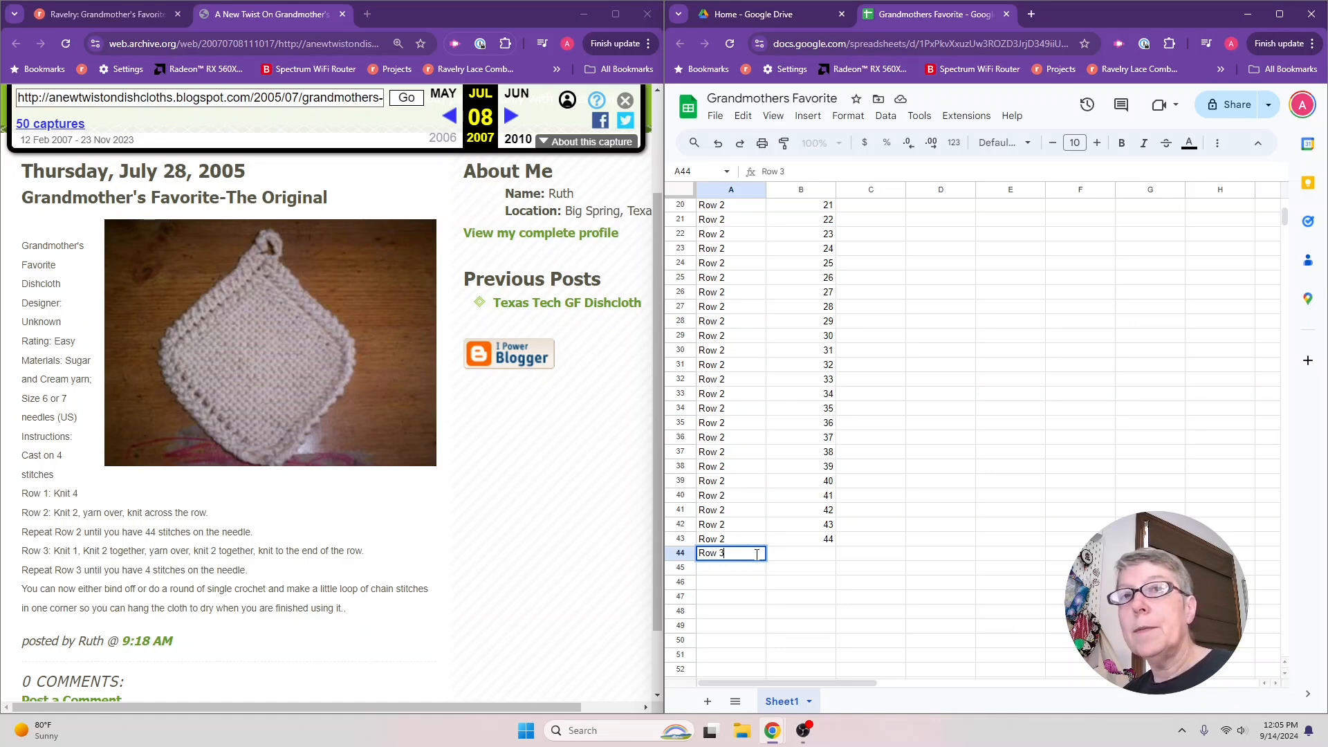
pyautogui.click(811, 562)
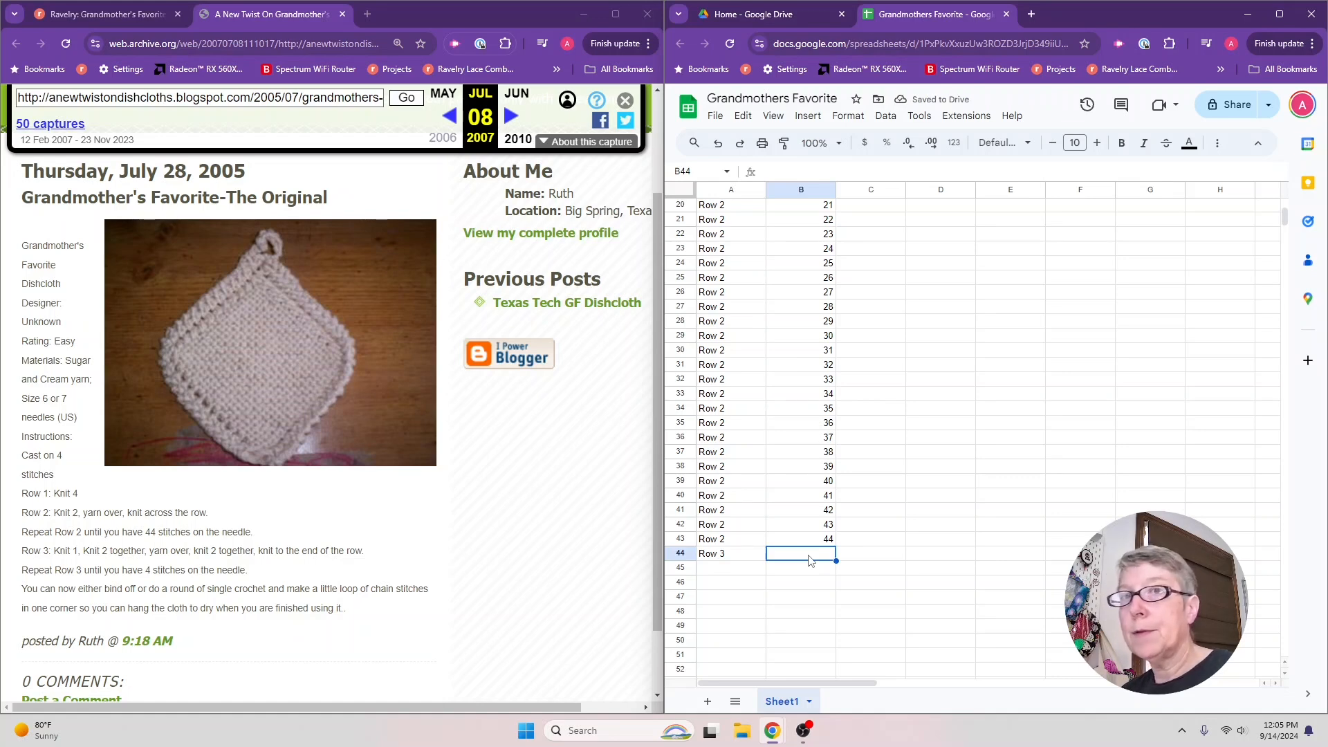
pyautogui.write('=')
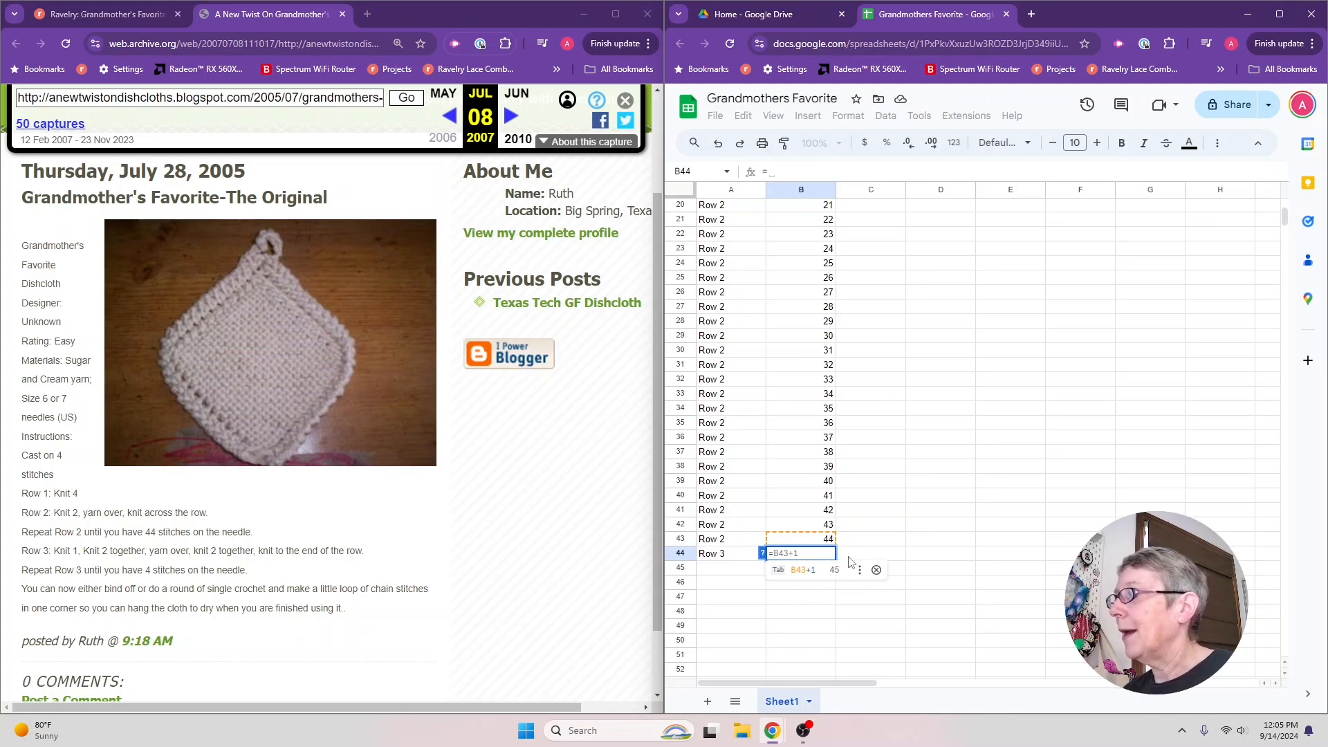
pyautogui.click(876, 570)
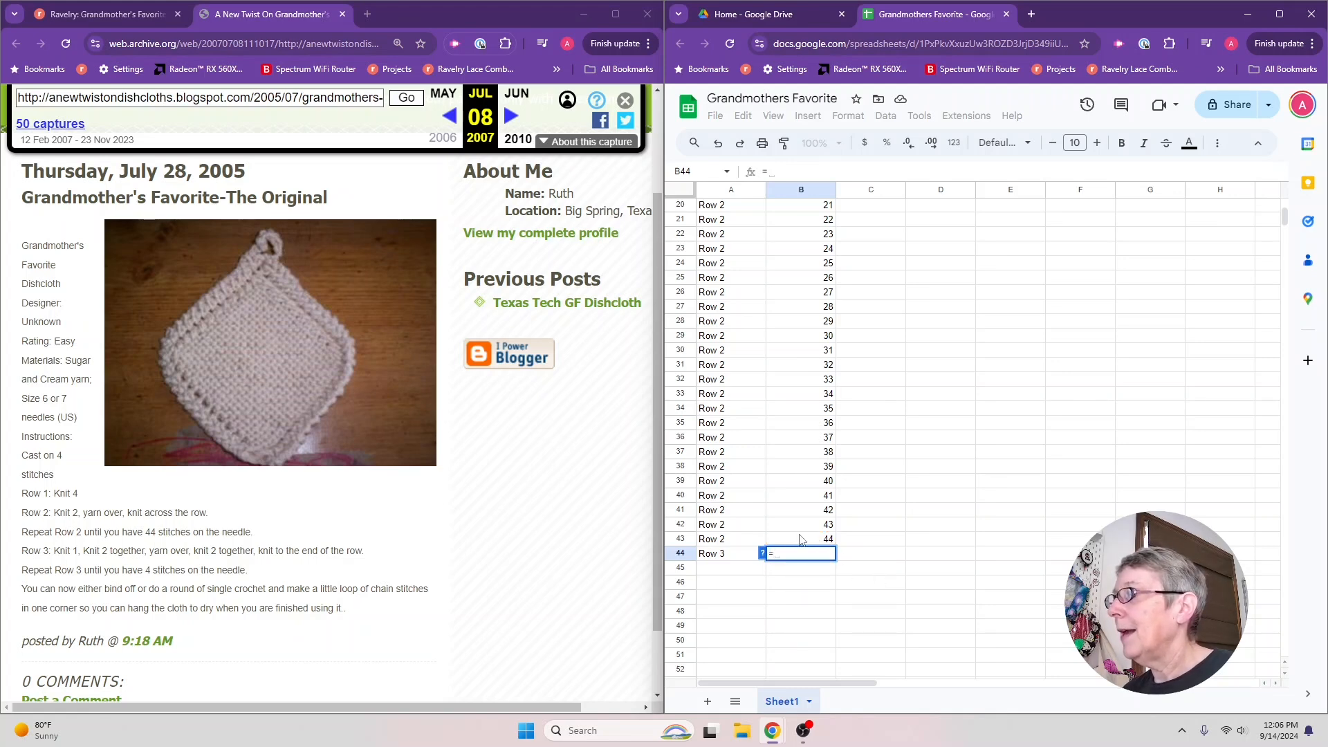
pyautogui.click(802, 544)
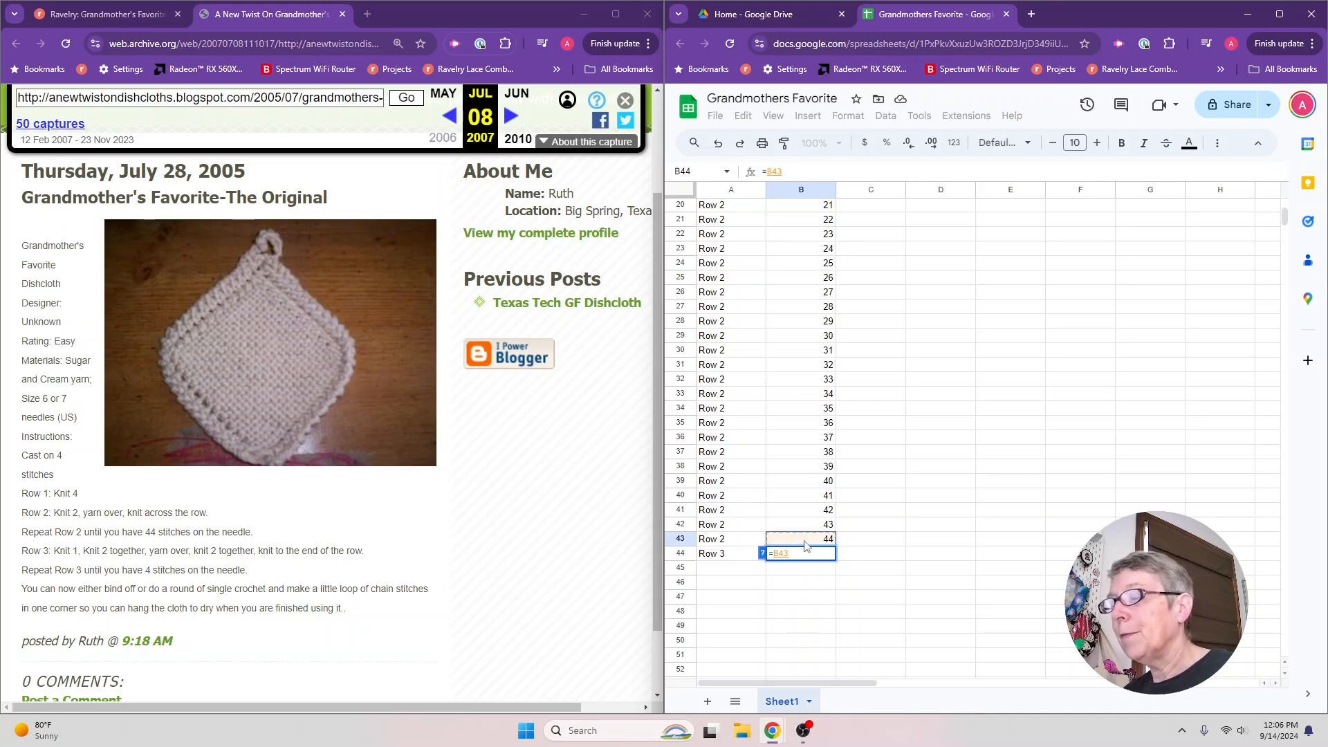
pyautogui.write('-1')
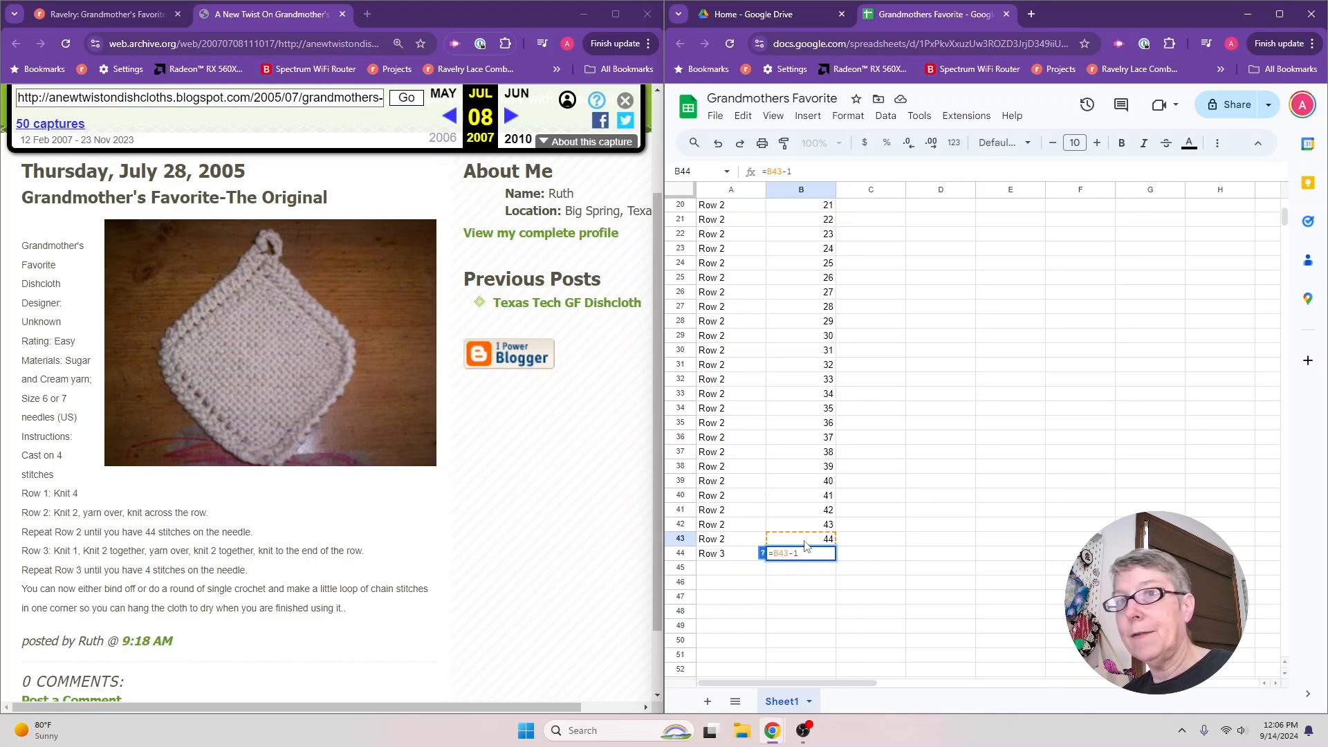
pyautogui.press('Return')
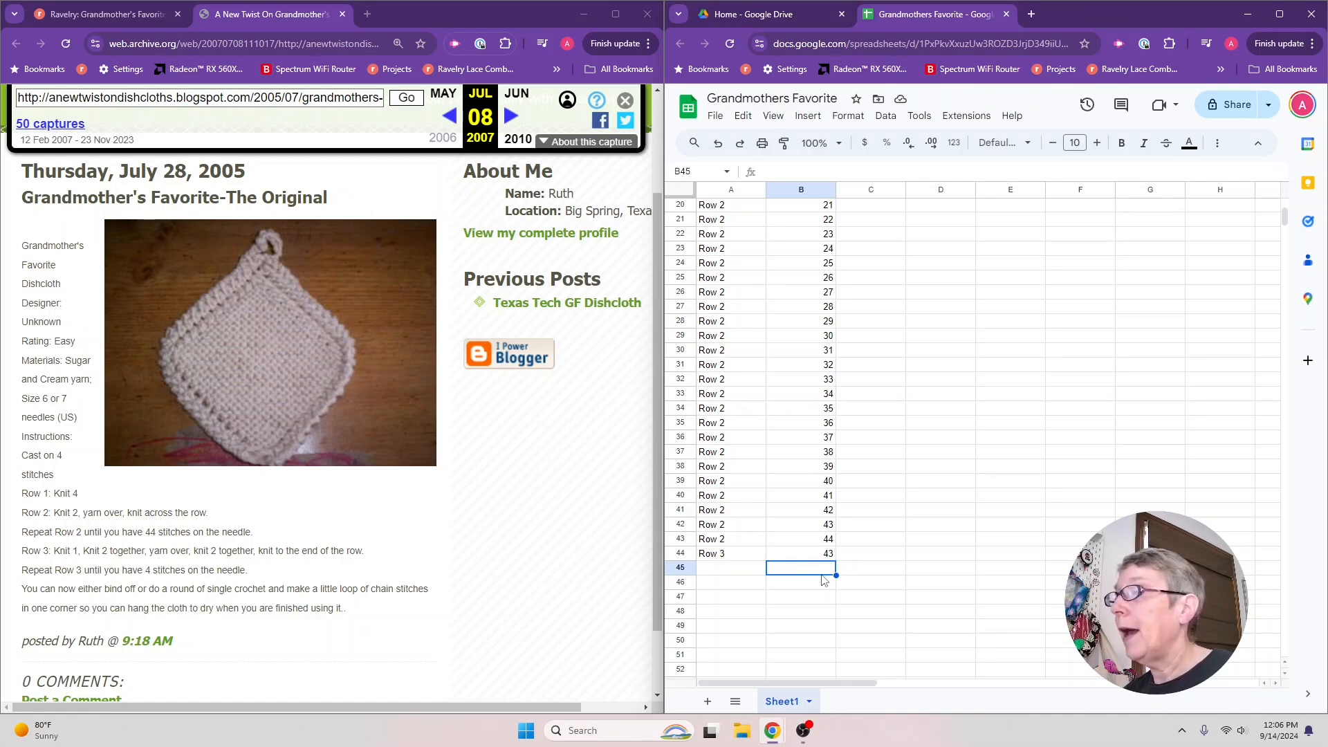
# Step: Copy the "Row 3" label from A44 into A45 through A70, and fill the decrease formula from B44 down through B70
pyautogui.scroll(-5, 825, 579)
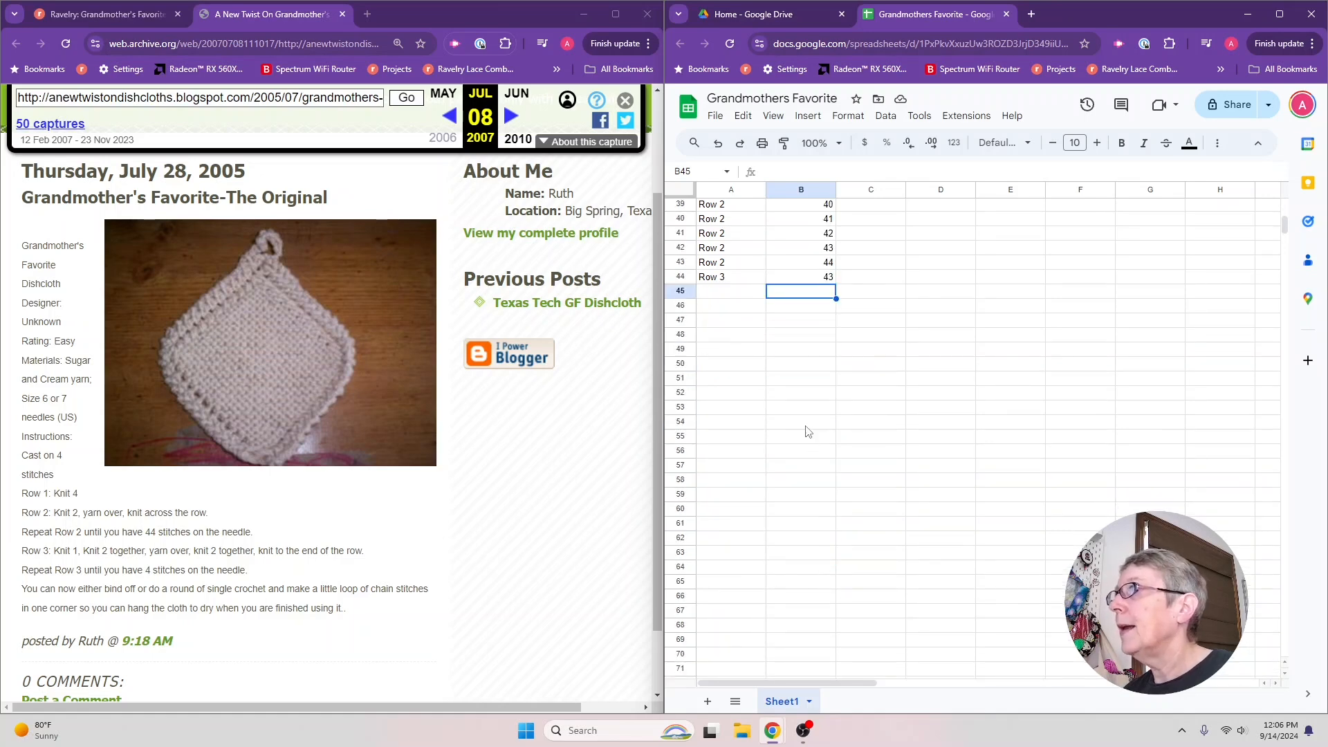
pyautogui.click(724, 277)
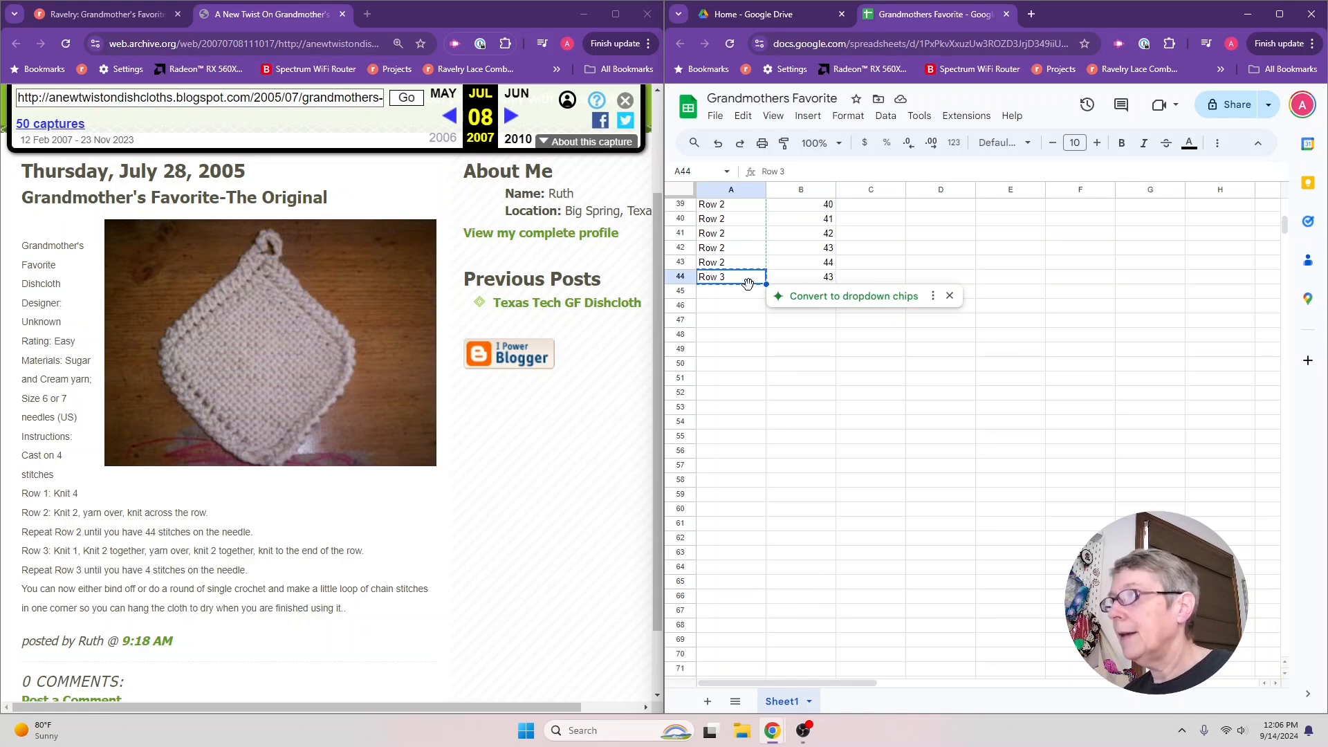
pyautogui.hotkey('ctrl', 'c')
pyautogui.moveTo(751, 297); pyautogui.dragTo(747, 655)
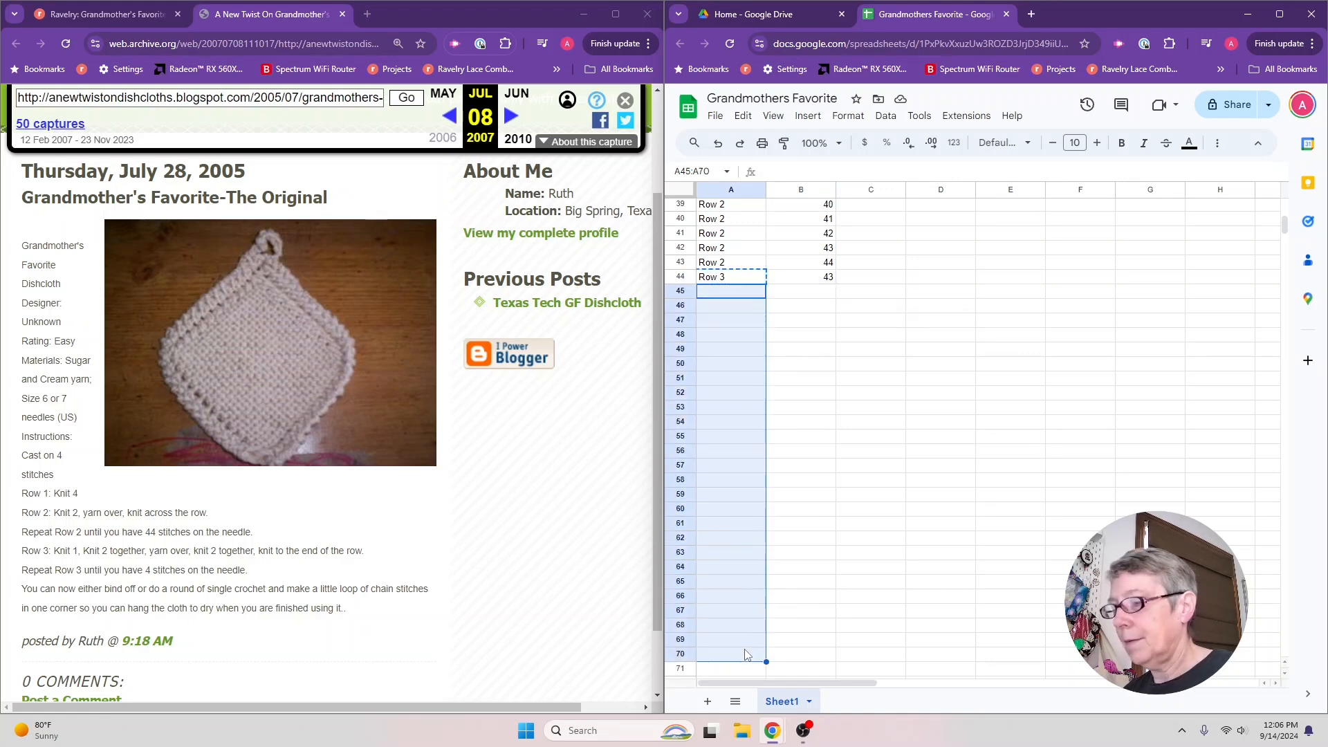
pyautogui.hotkey('ctrl', 'v')
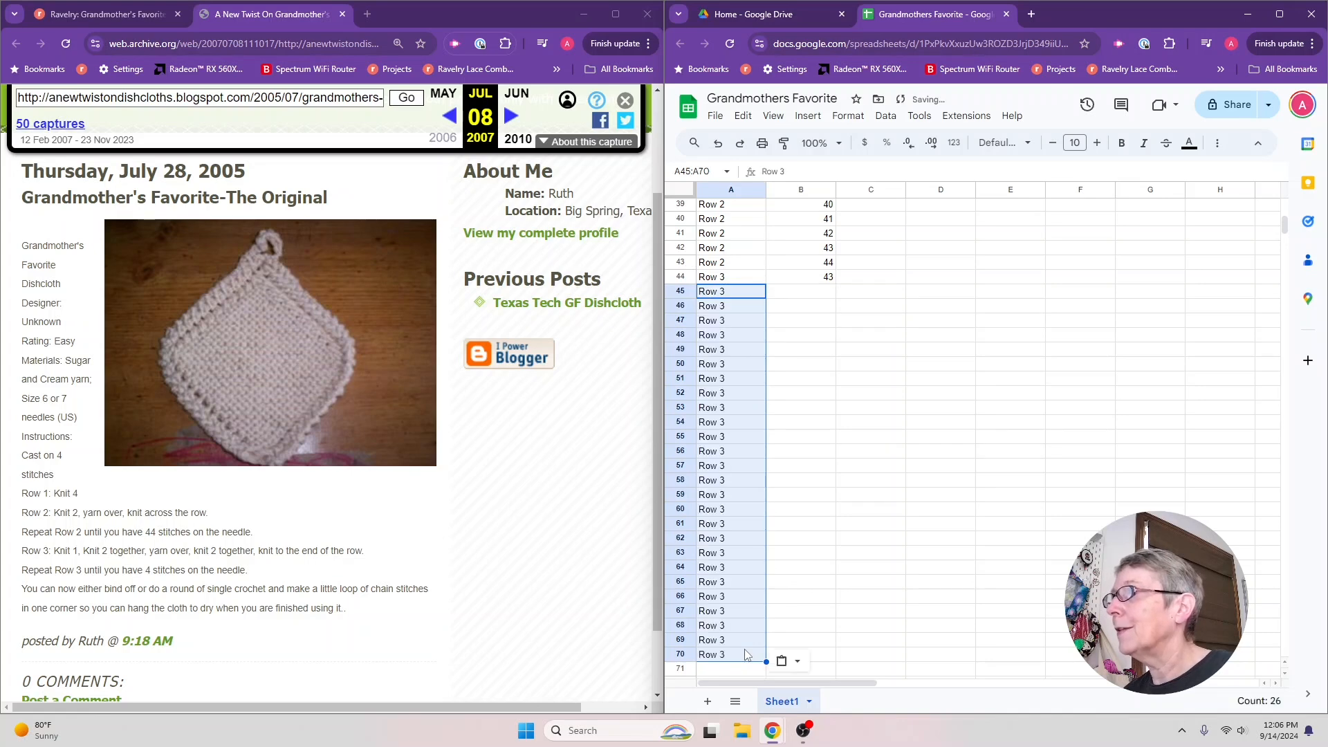
pyautogui.click(820, 281)
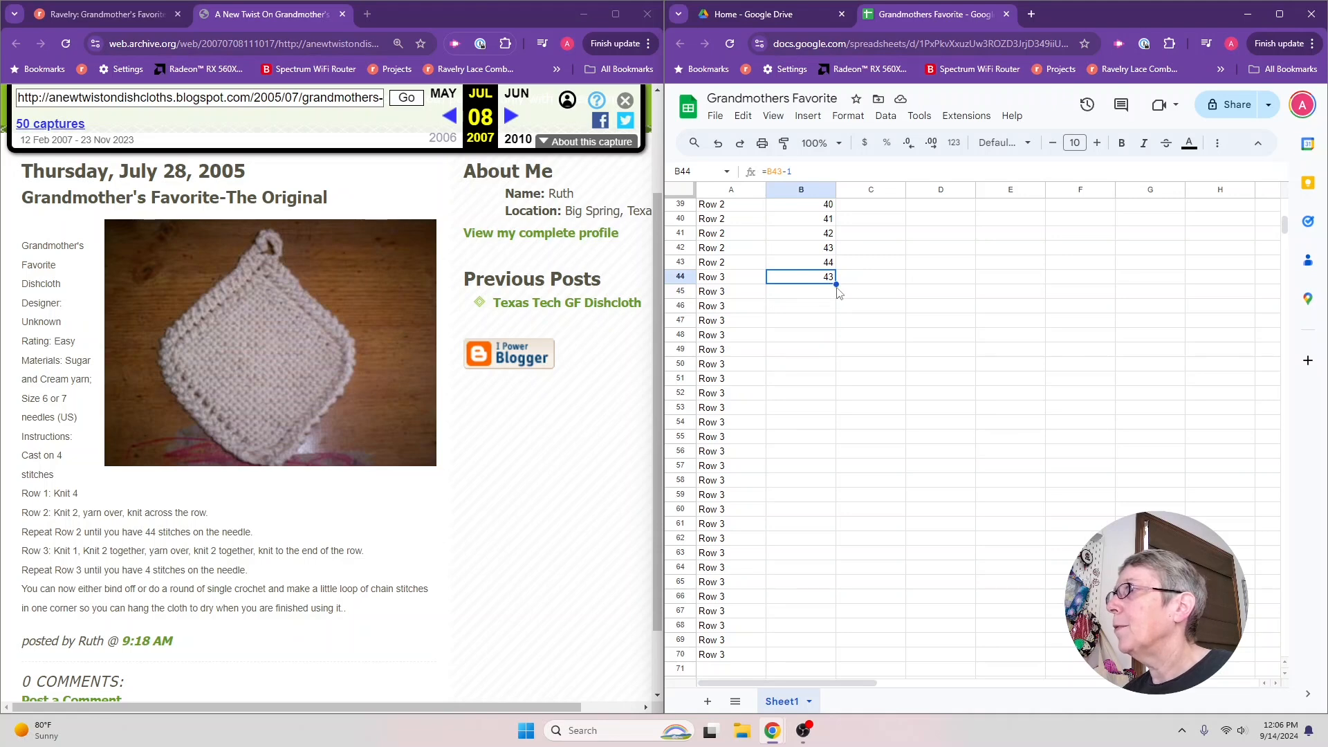
pyautogui.moveTo(835, 284); pyautogui.dragTo(816, 653)
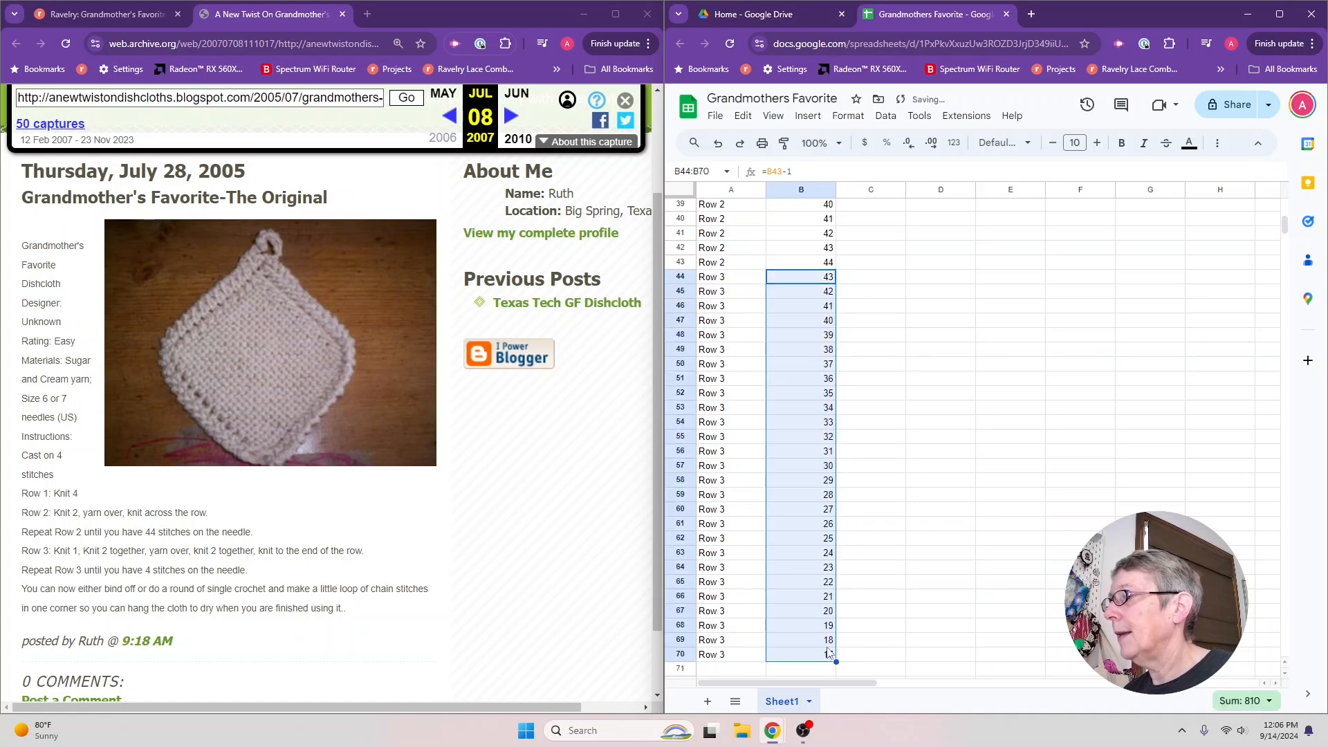
# Step: Copy the "Row 3" label from A70 into A71 through A91, and fill the decrease formula from B70 down through B91
pyautogui.scroll(-2, 878, 599)
pyautogui.scroll(-5, 878, 599)
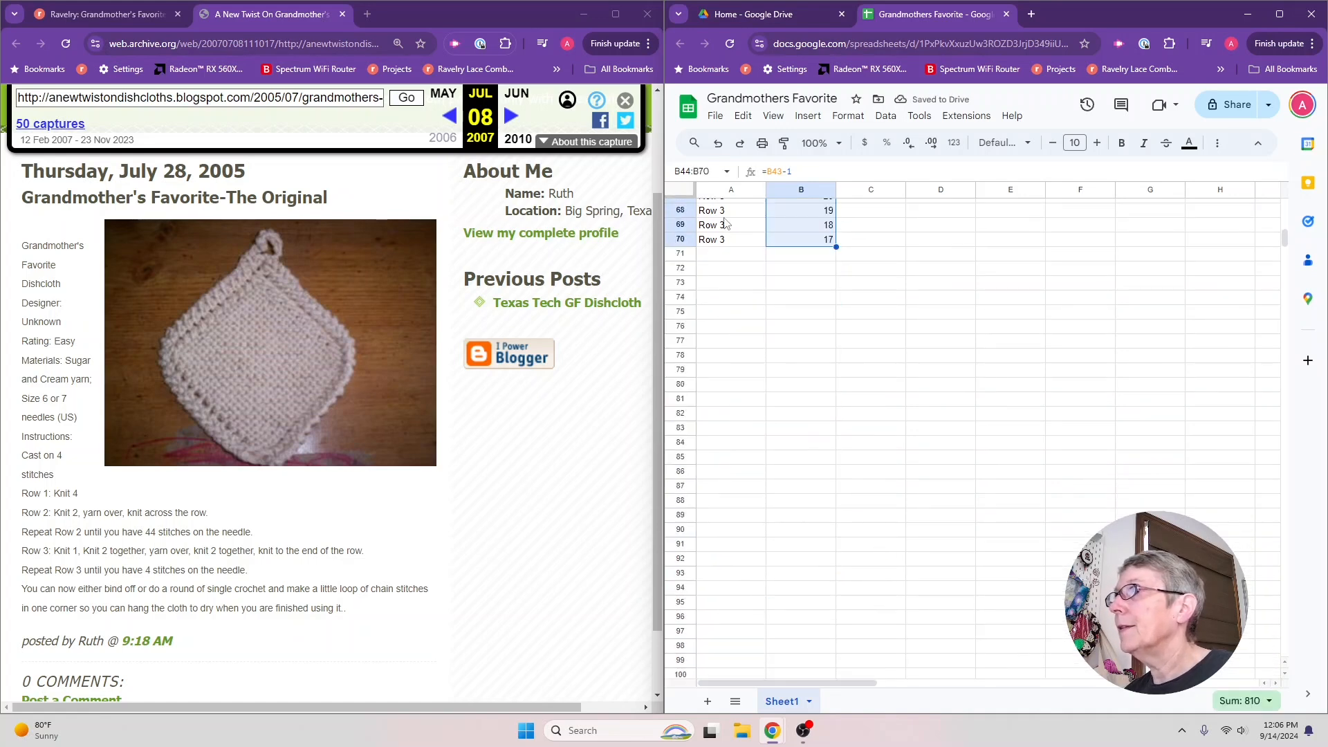
pyautogui.click(722, 242)
pyautogui.hotkey('ctrl', 'c')
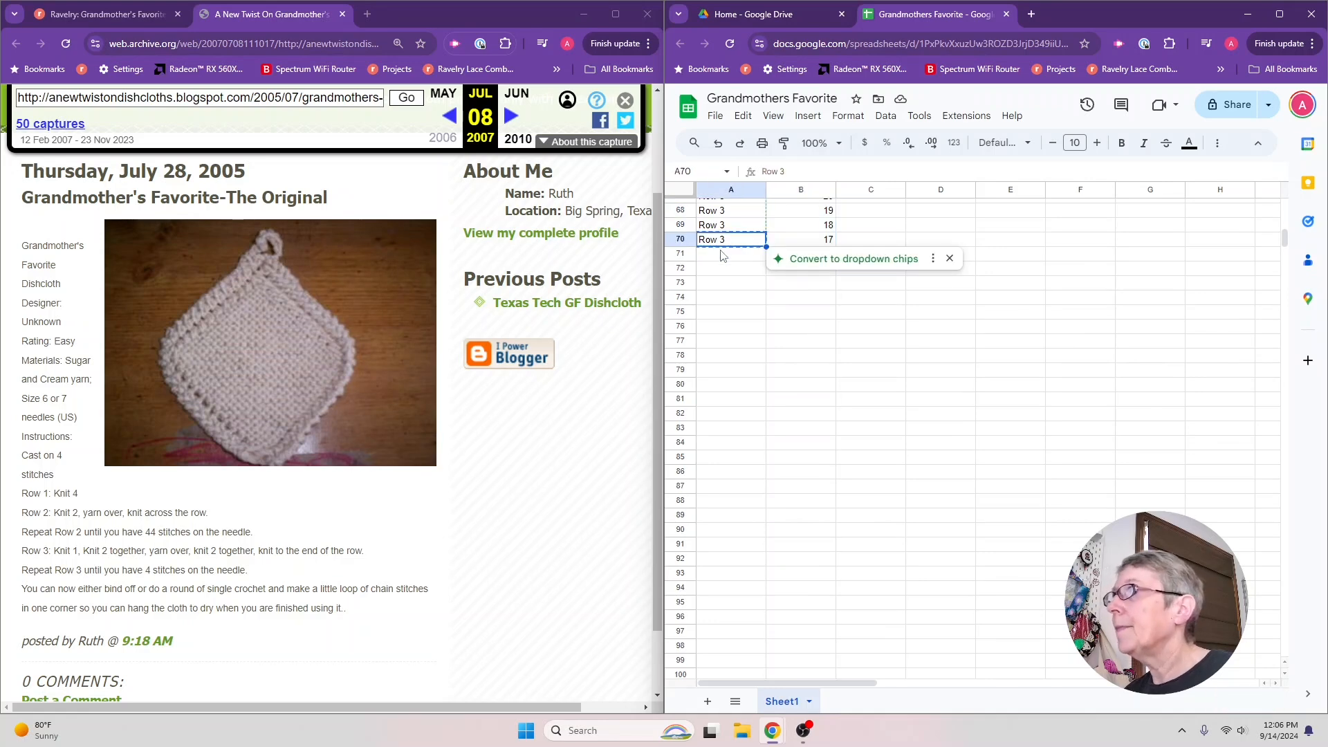
pyautogui.moveTo(723, 257); pyautogui.dragTo(727, 548)
pyautogui.hotkey('ctrl', 'v')
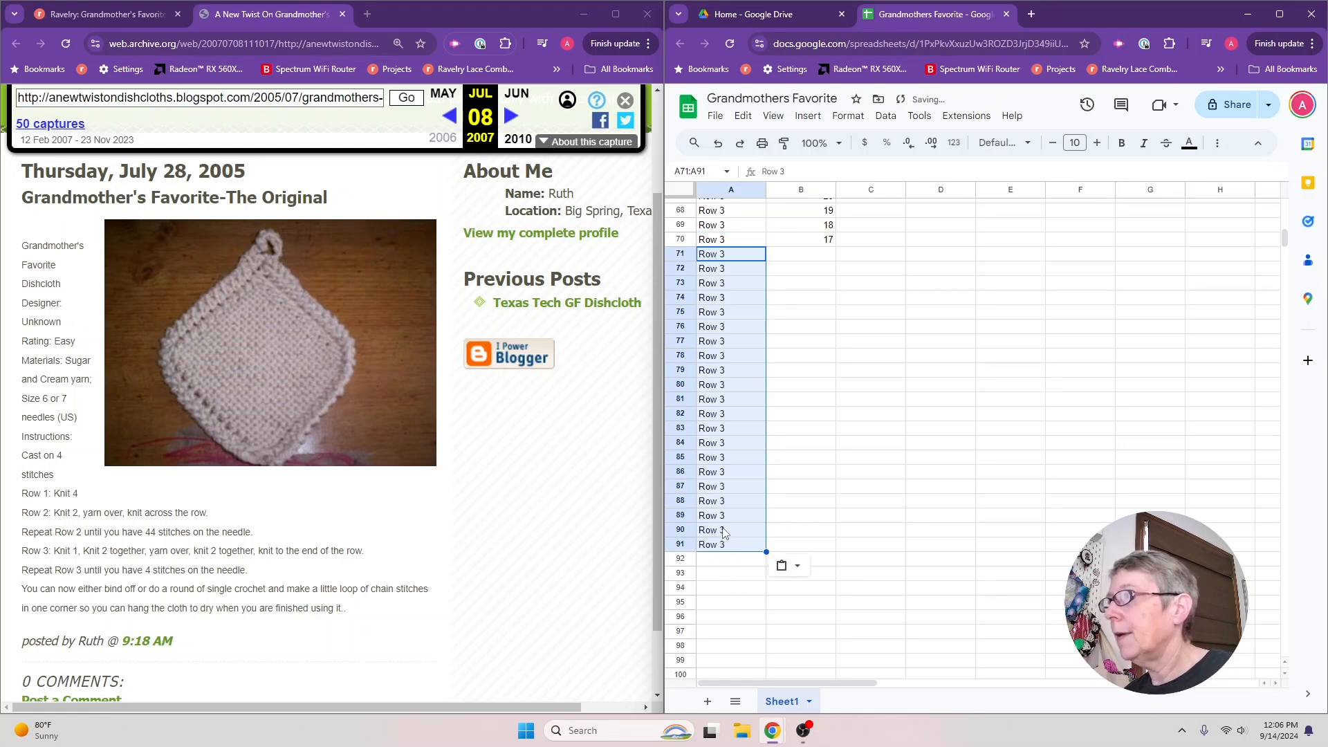
pyautogui.click(816, 242)
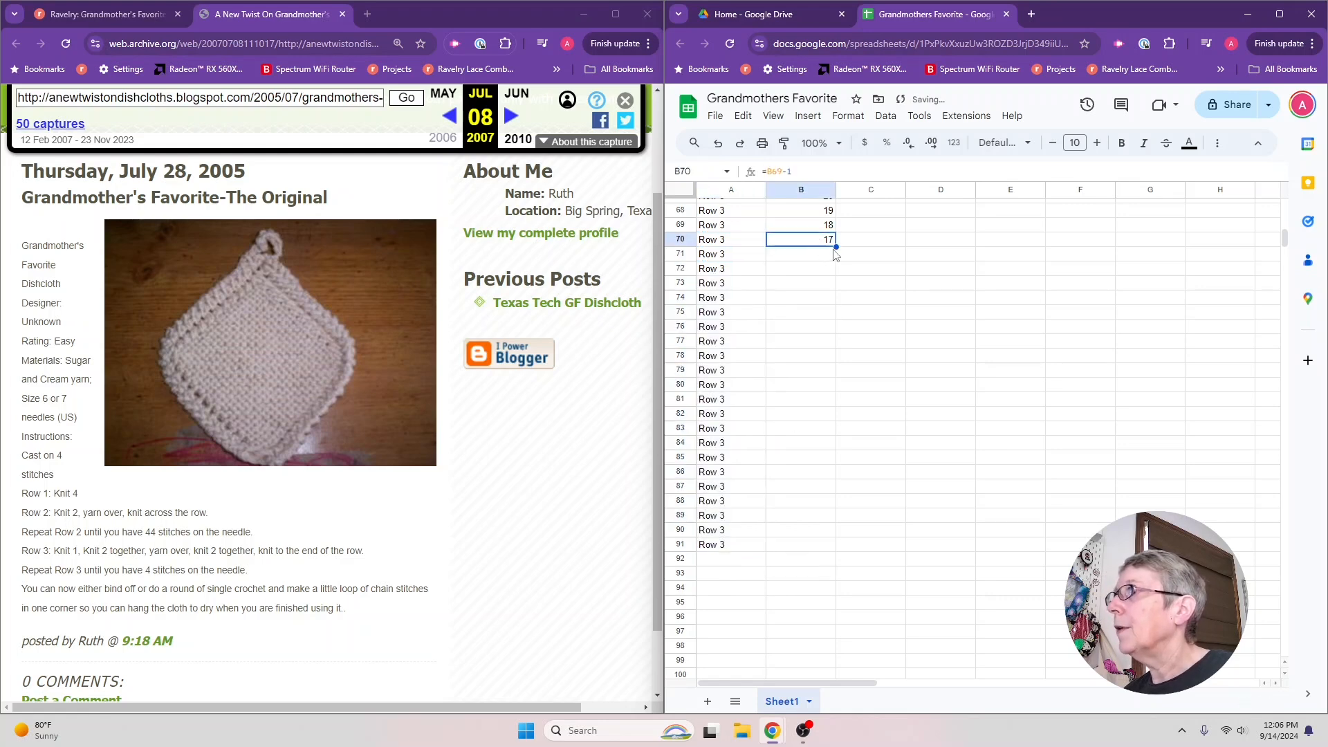
pyautogui.moveTo(838, 243); pyautogui.dragTo(829, 545)
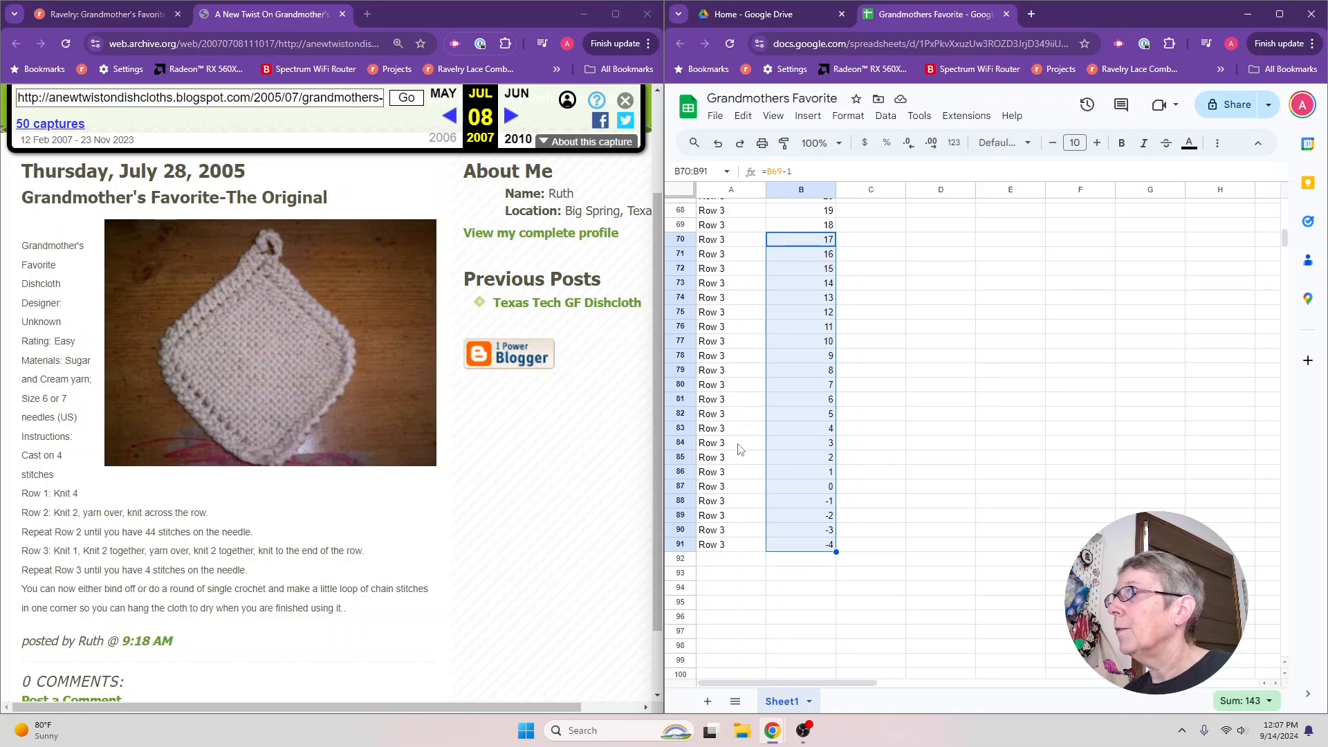
# Step: Clear the surplus rows below 4 stitches, cells A84 through B91
pyautogui.moveTo(739, 450); pyautogui.dragTo(817, 556)
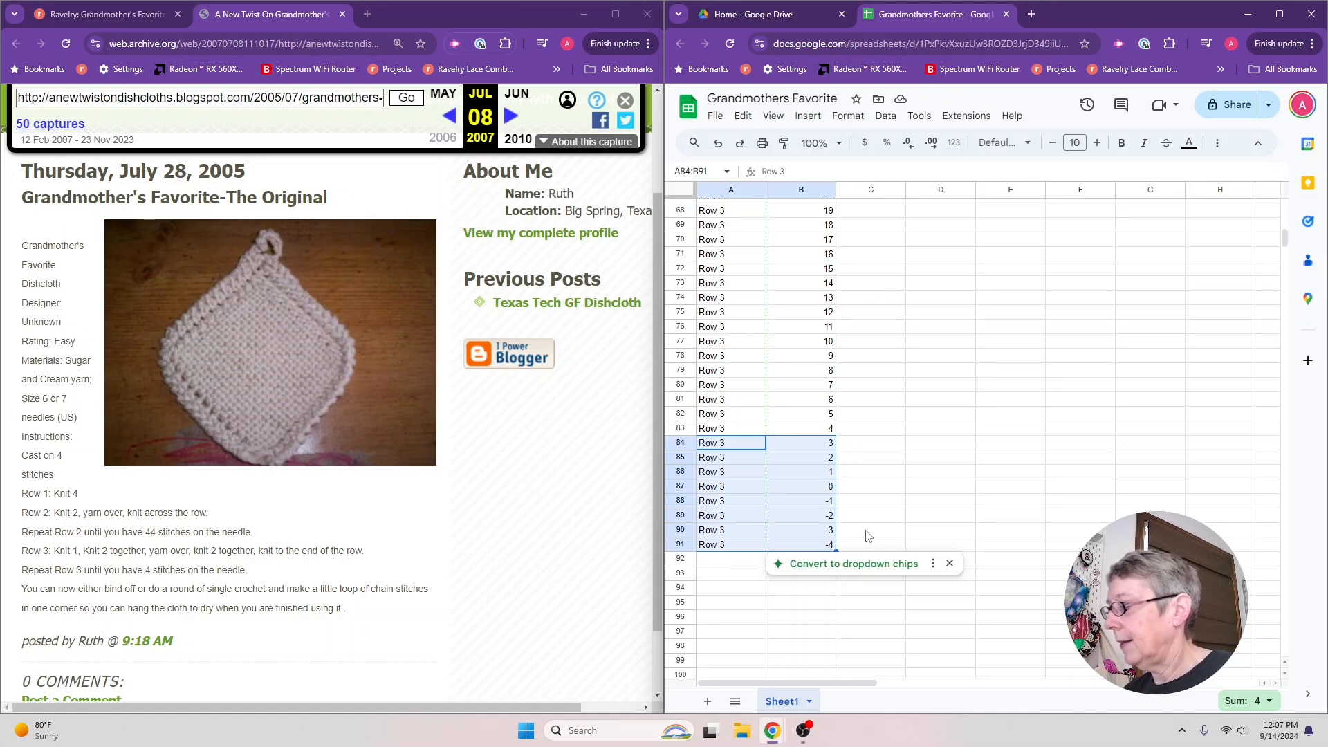
pyautogui.press('Delete')
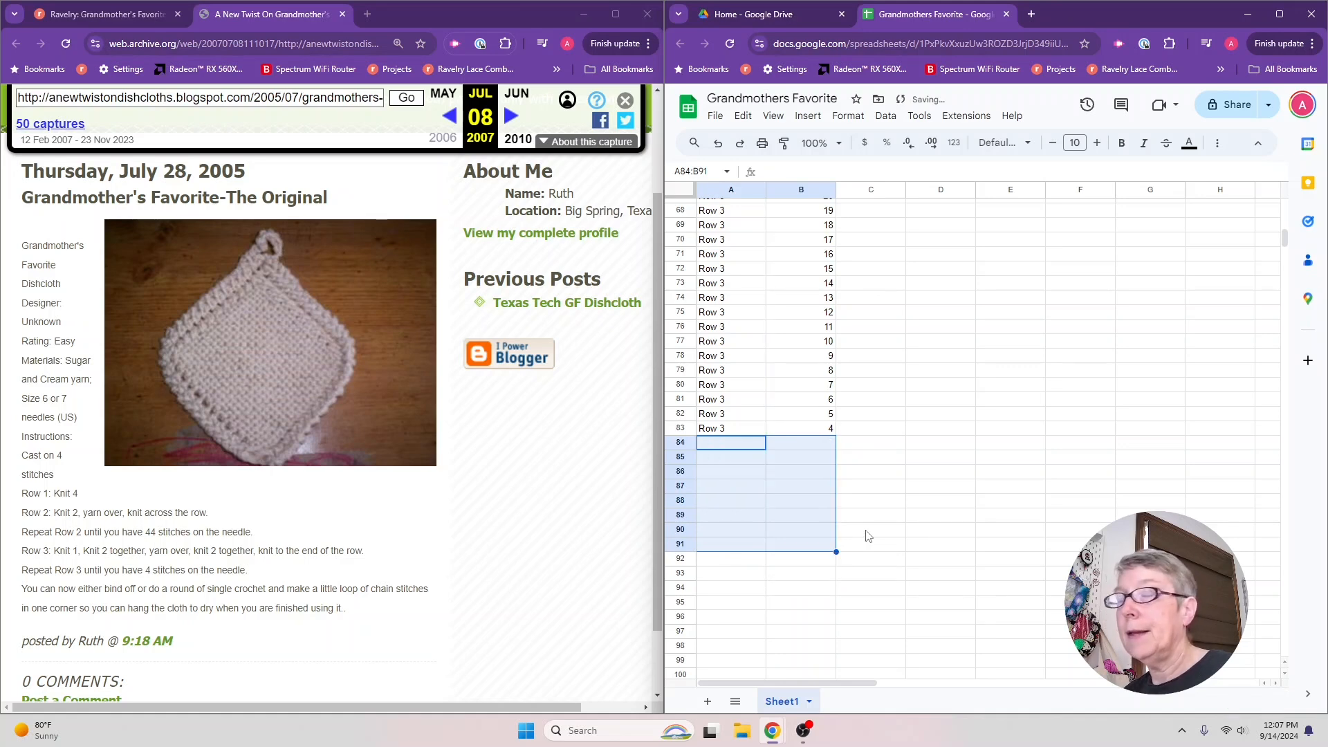
pyautogui.click(901, 450)
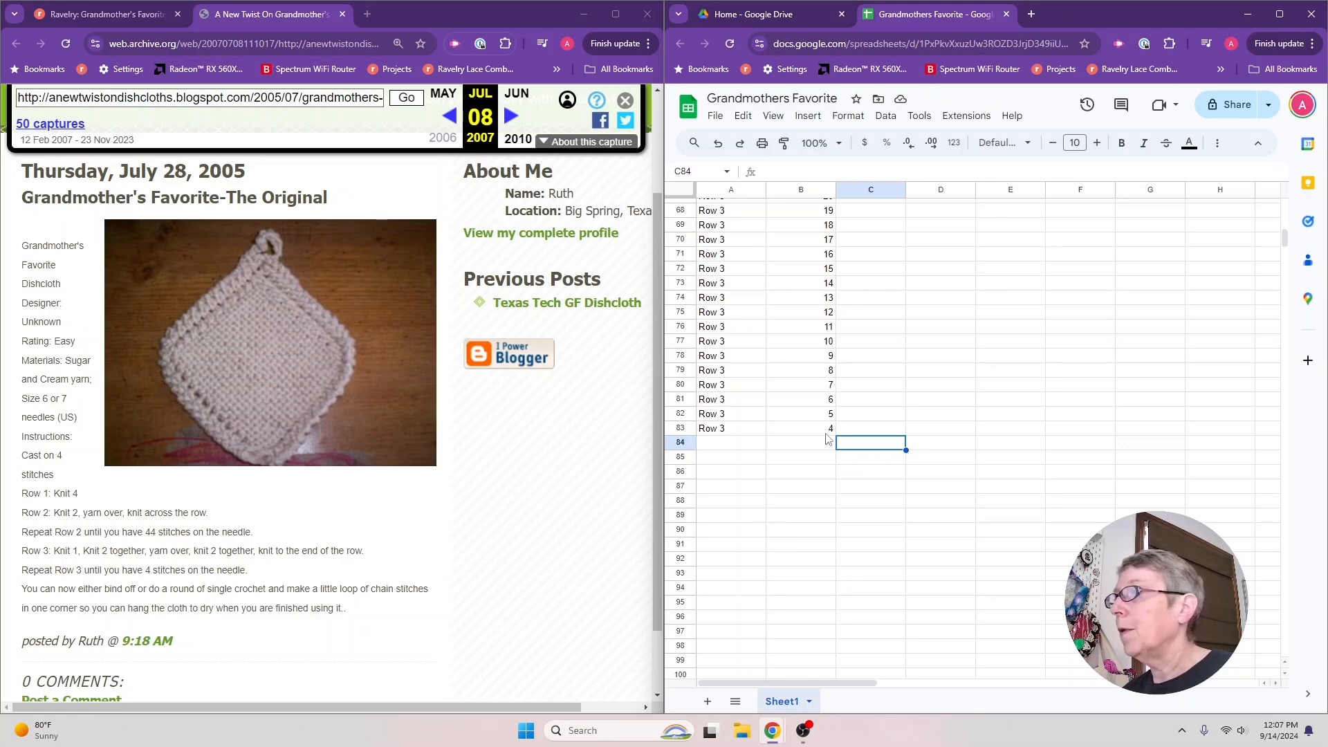
# Step: Enter the label "Bind off" in cell A84 and a stitch count of 4 in cell B84
pyautogui.click(737, 451)
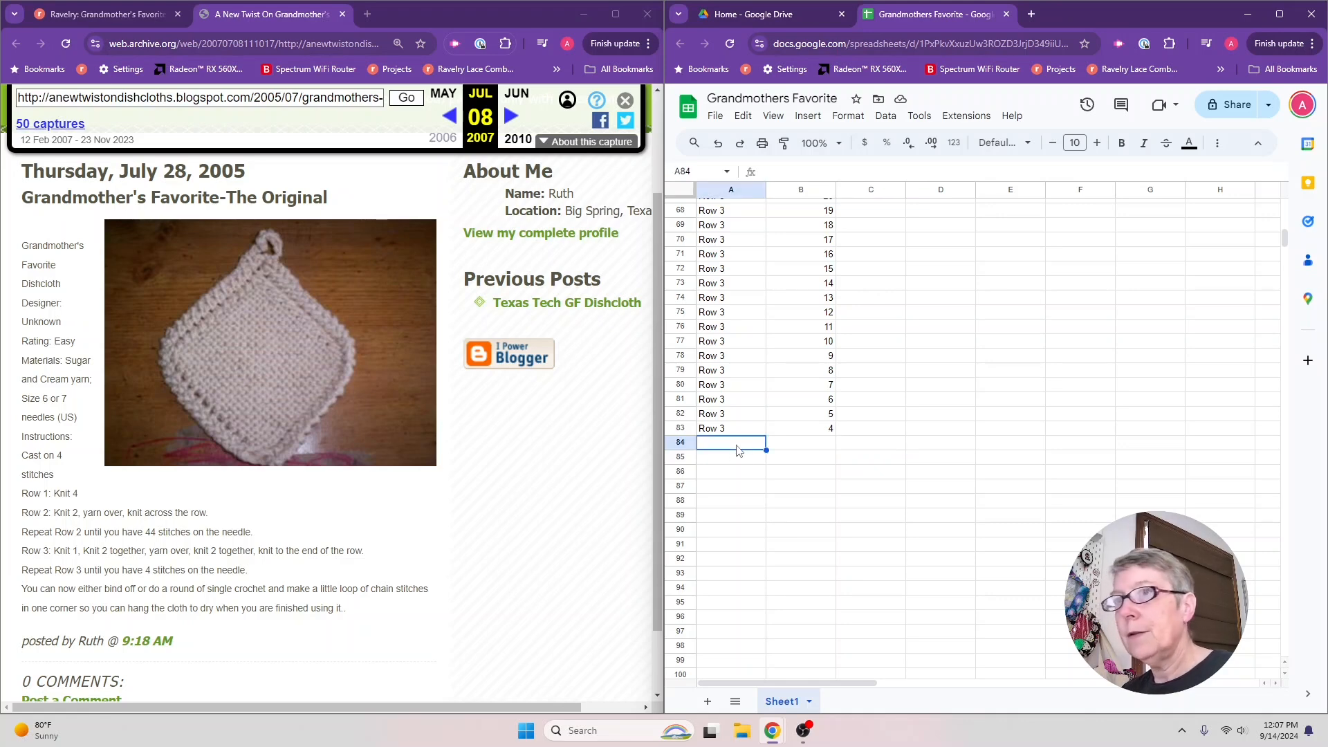
pyautogui.write('Bind off')
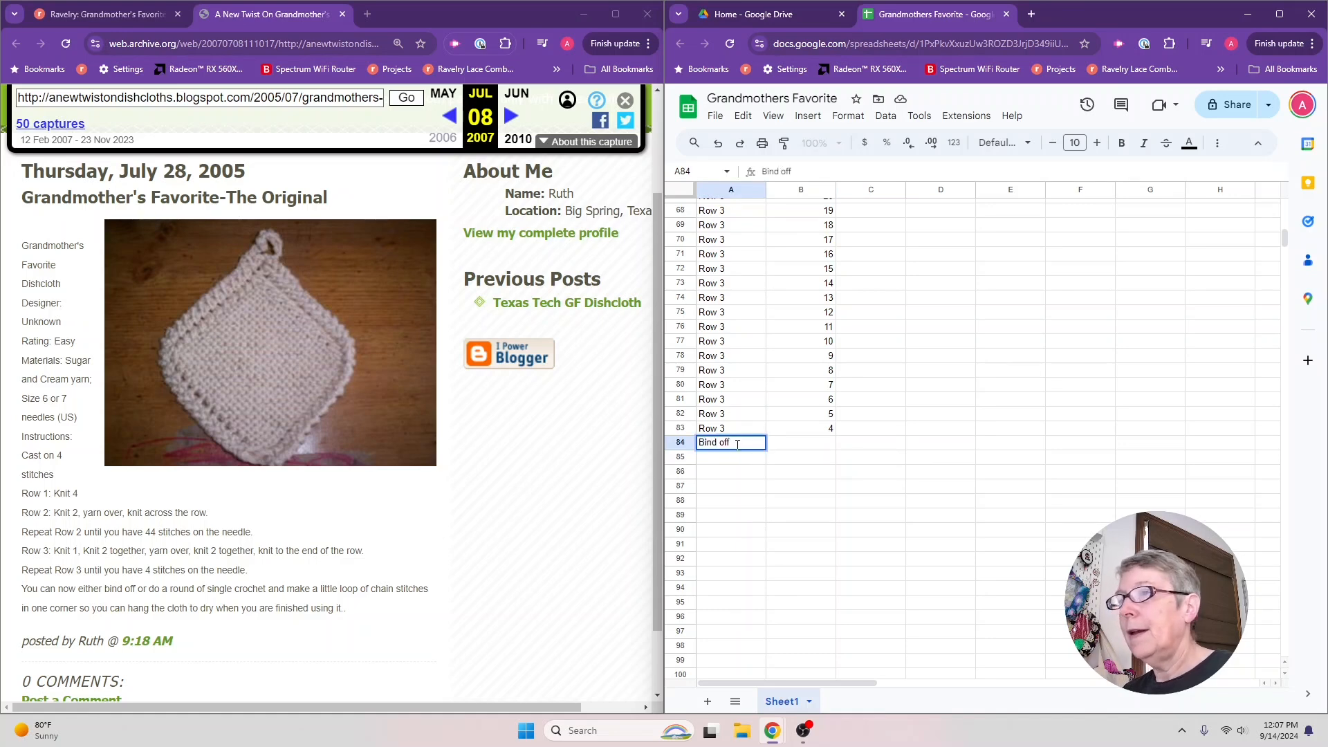
pyautogui.press('Tab')
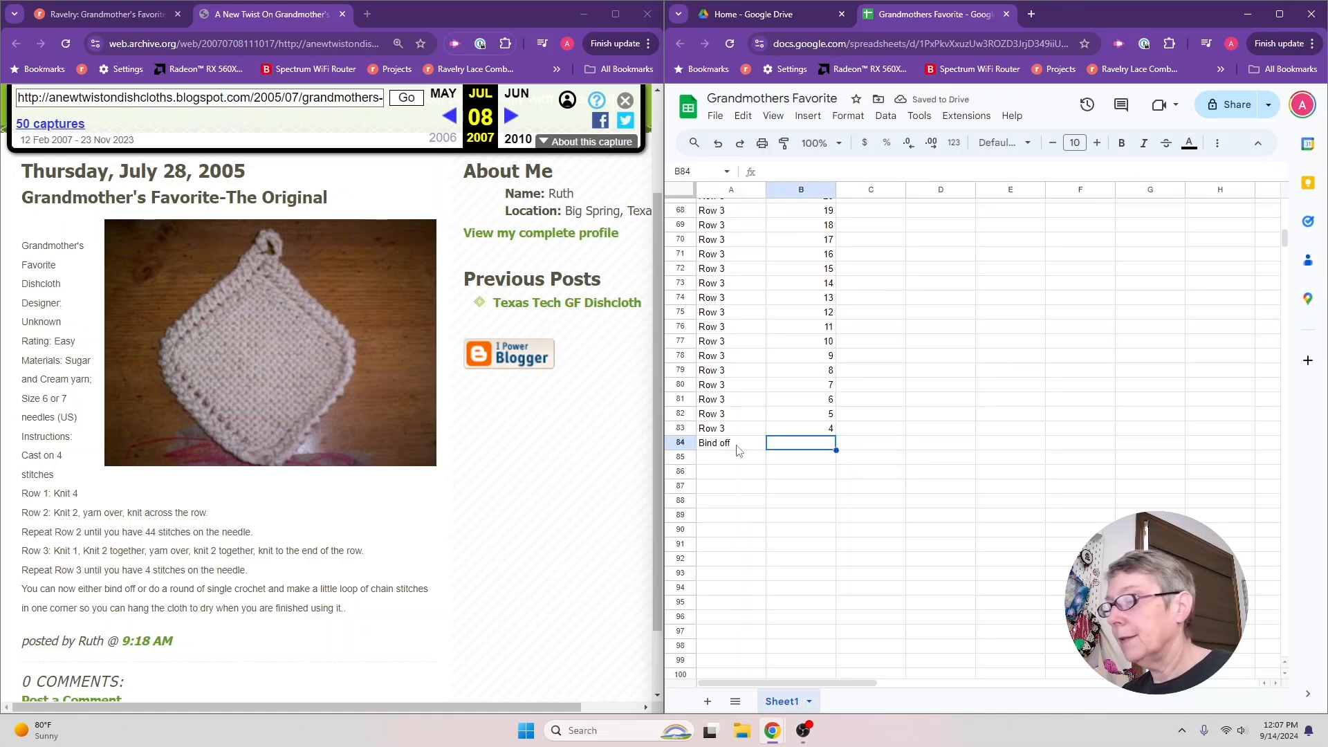
pyautogui.write('4')
pyautogui.press('Return')
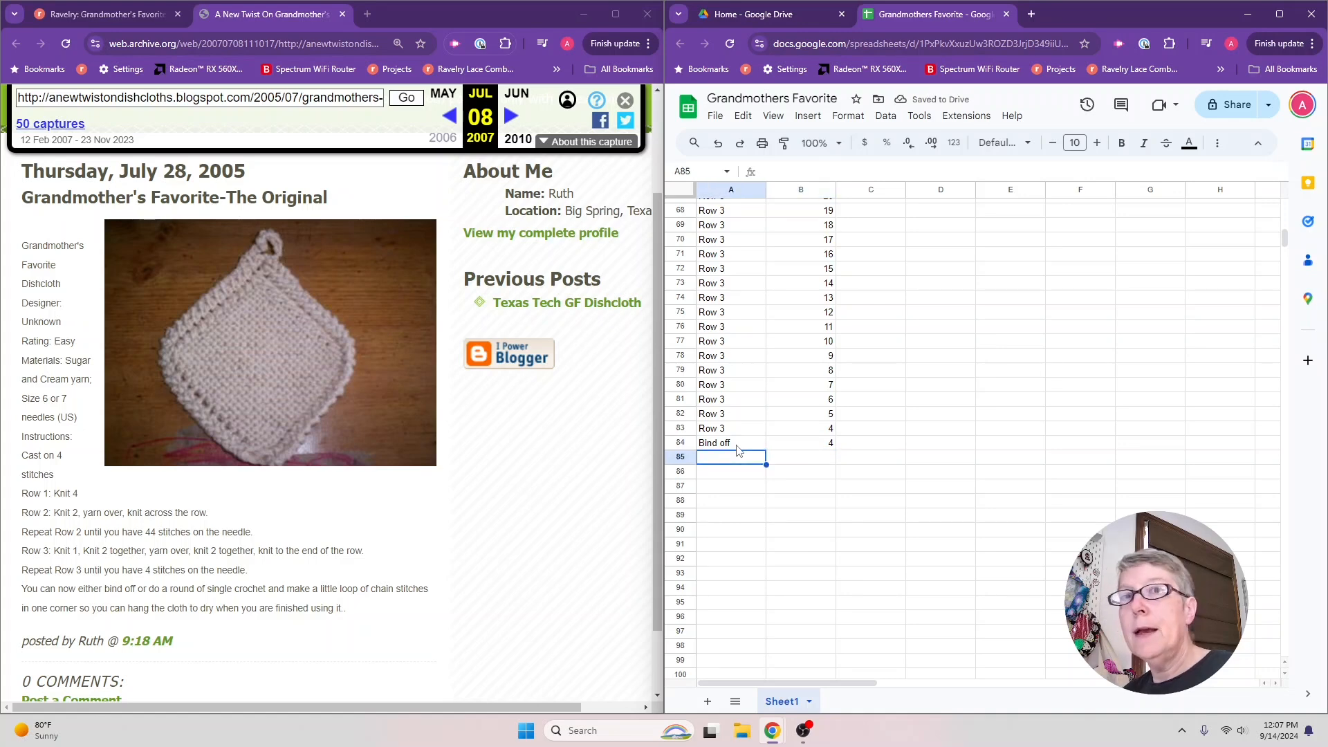
# Step: Enter the header "Cumulative" in cell C1, beside the stitch count header
pyautogui.scroll(7, 992, 463)
pyautogui.scroll(7, 989, 460)
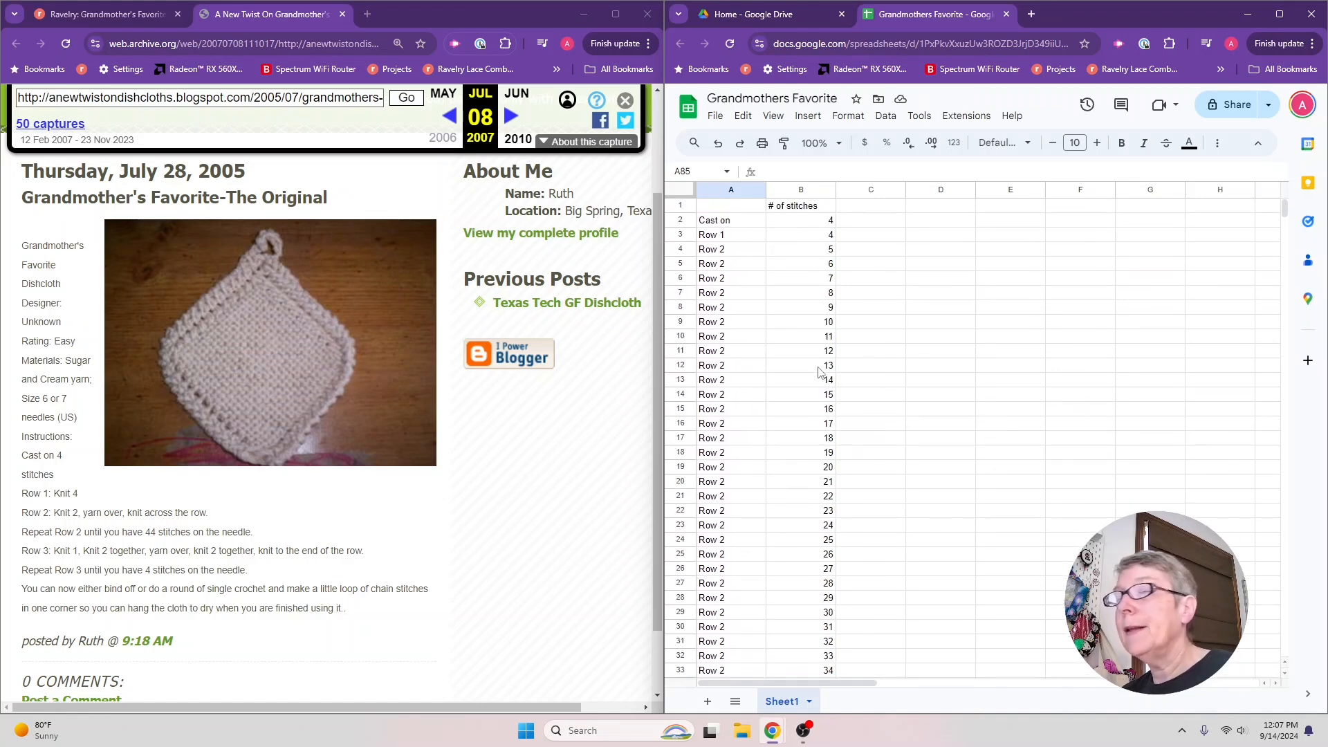
pyautogui.scroll(-4, 820, 373)
pyautogui.scroll(4, 821, 373)
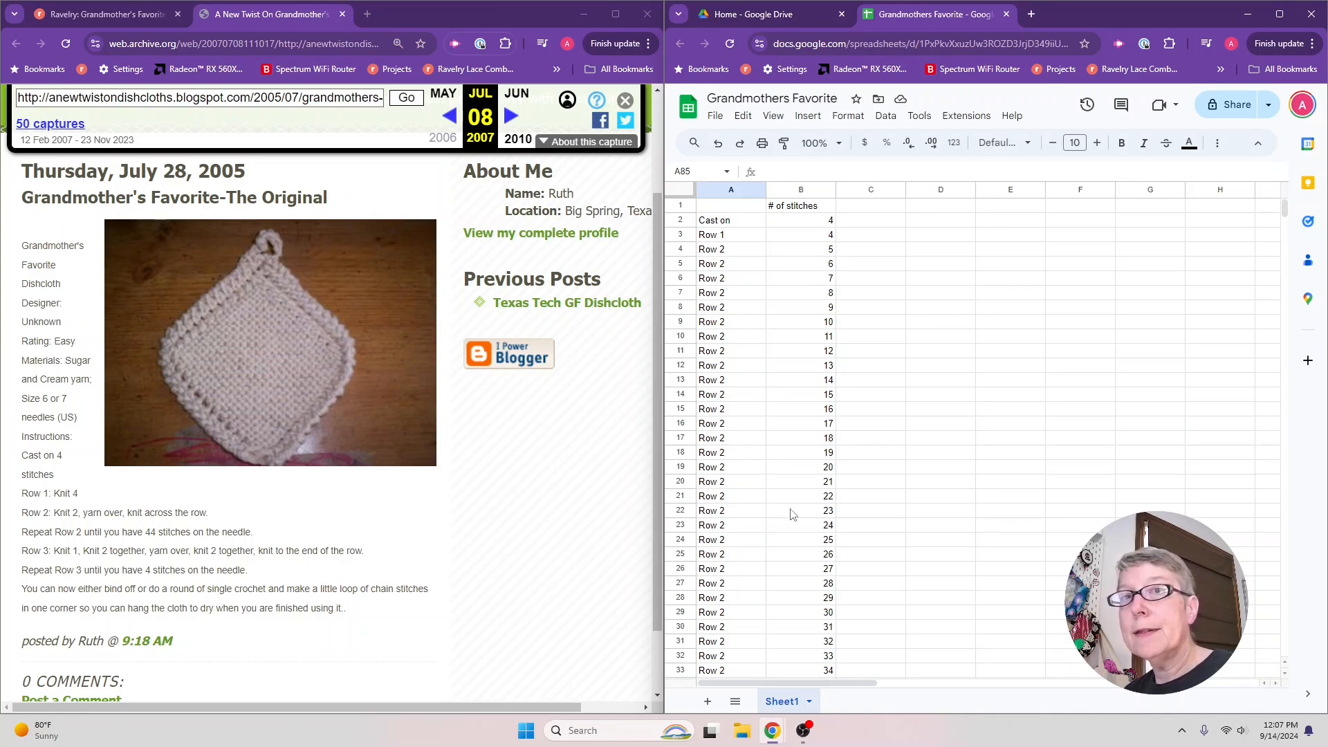
pyautogui.click(885, 212)
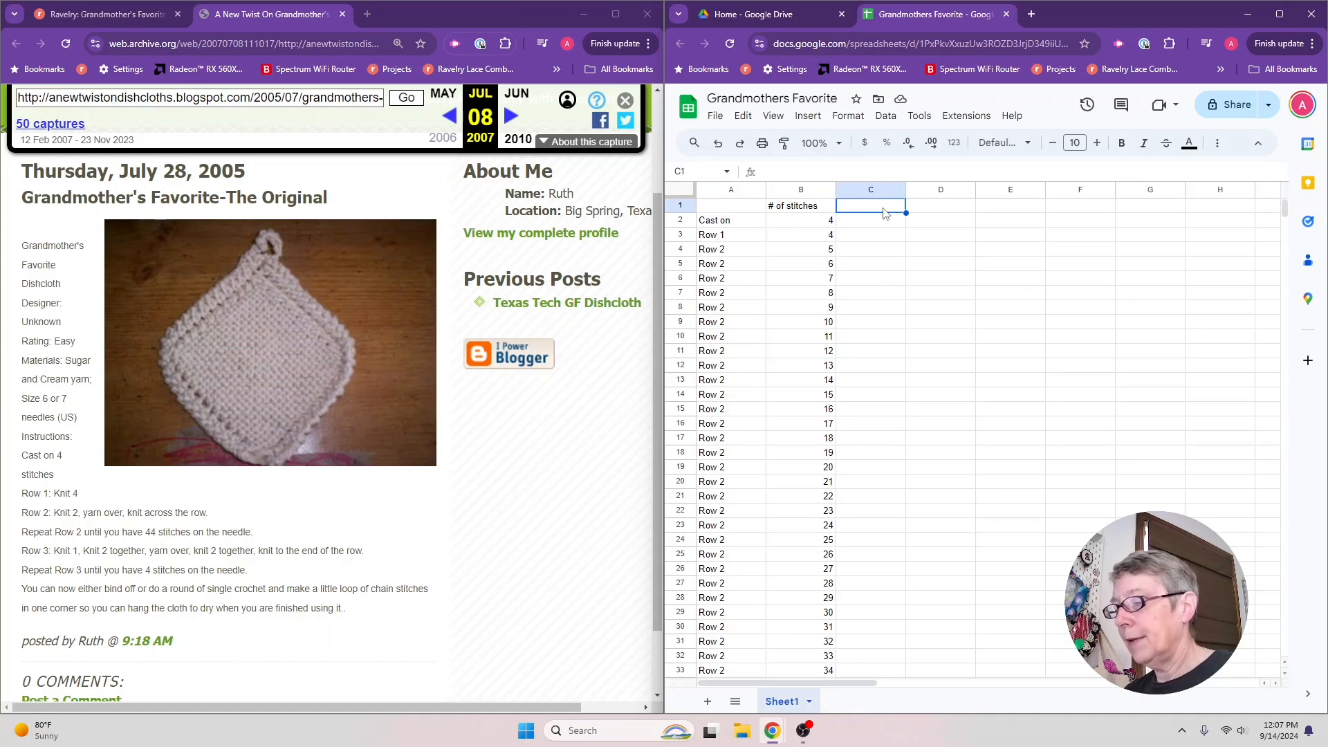
pyautogui.write('Cumul')
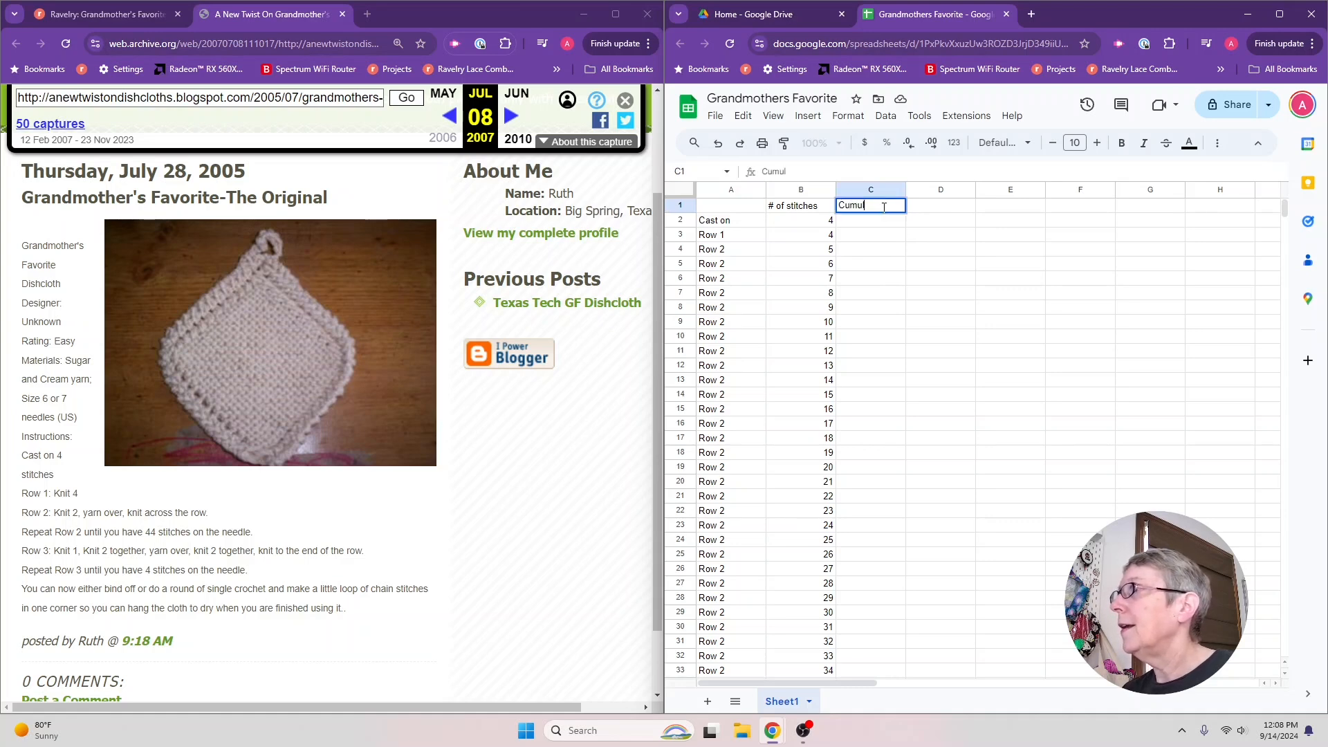
pyautogui.write('ative')
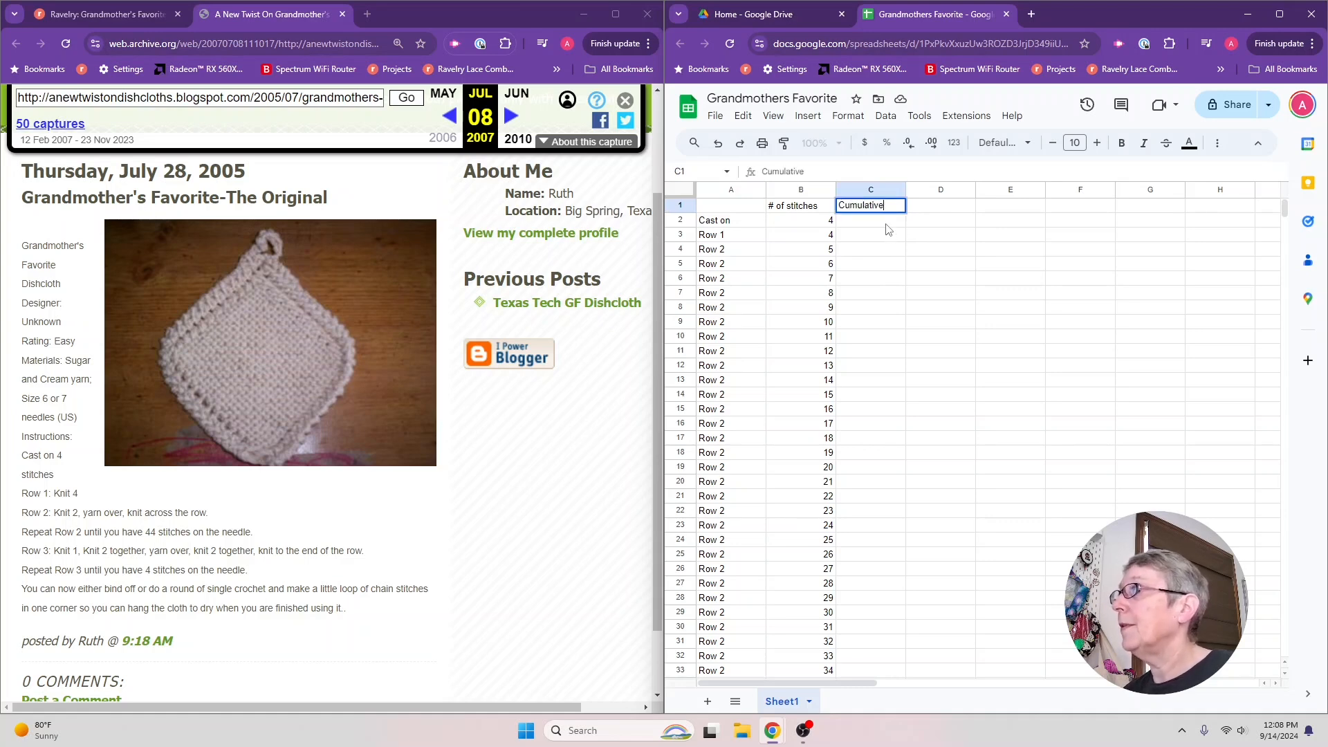
# Step: Enter the formula =B2 in cell C2 and decline the suggested autofill for the rest of the column
pyautogui.click(888, 226)
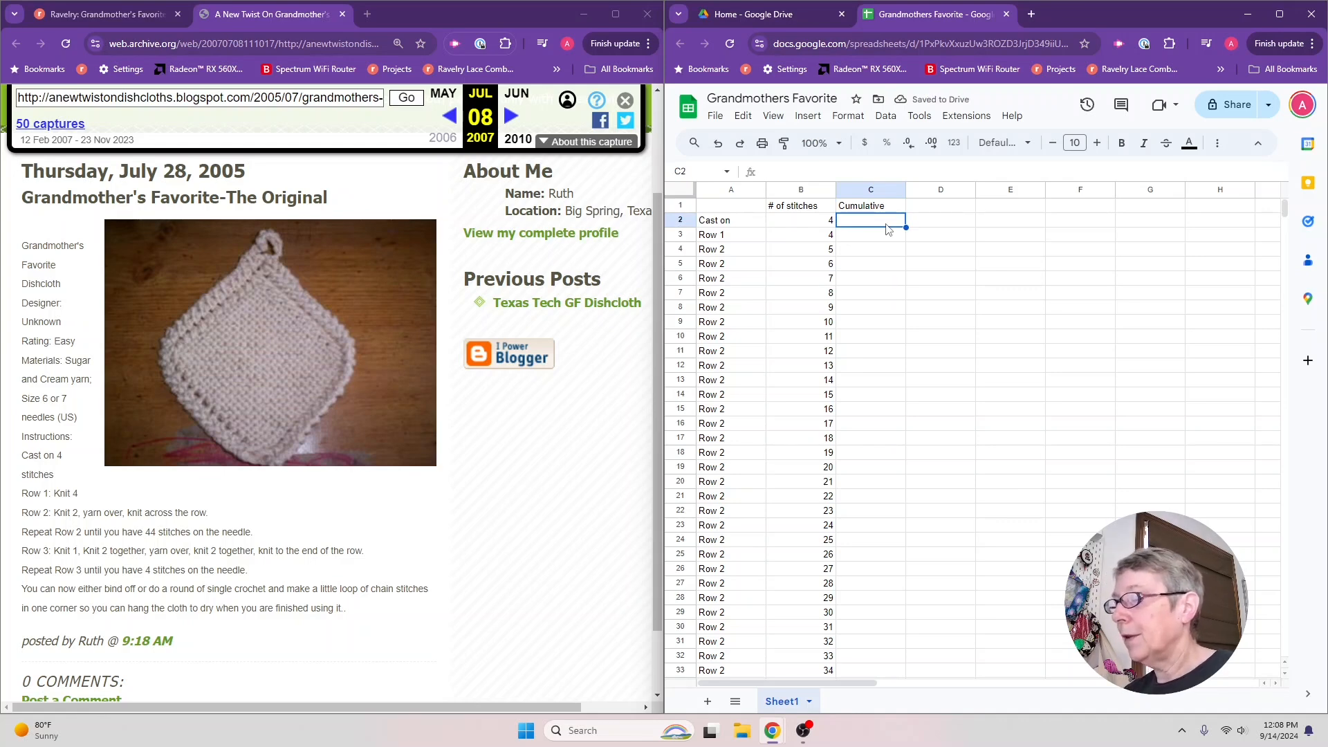
pyautogui.write('=')
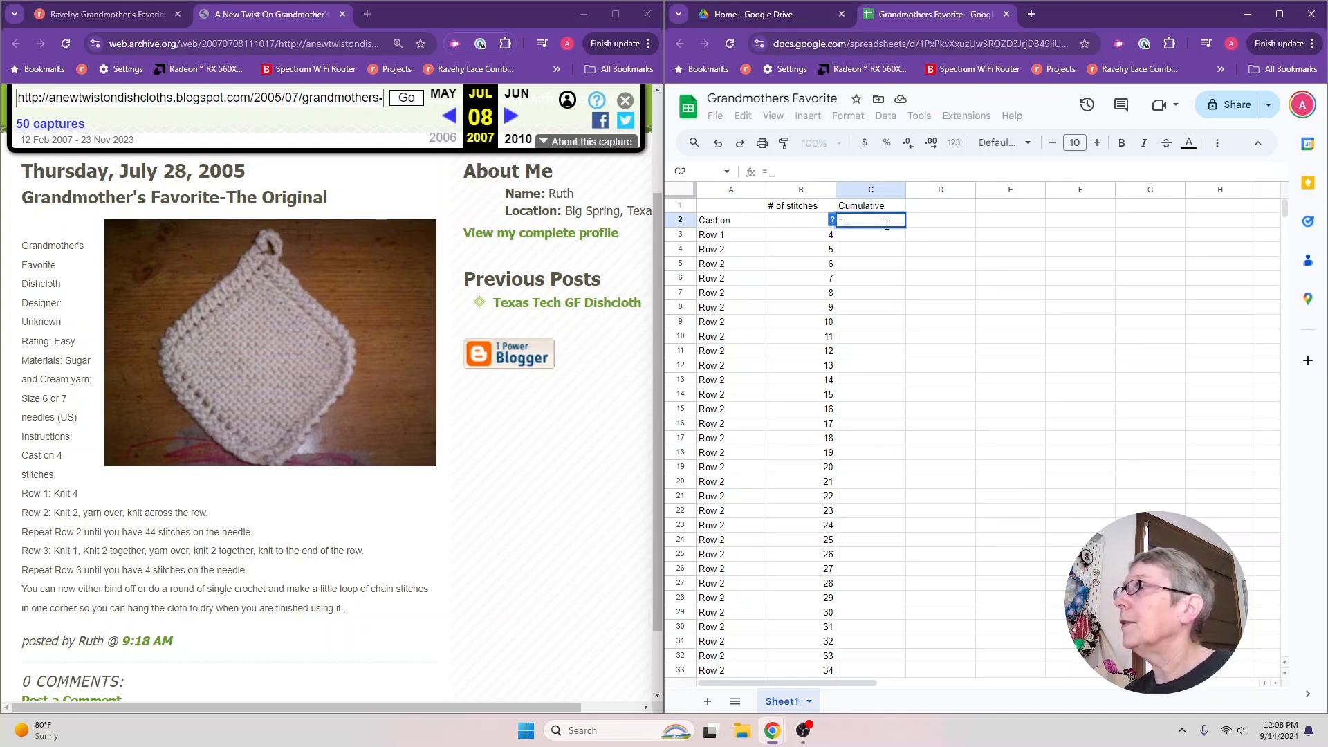
pyautogui.click(826, 225)
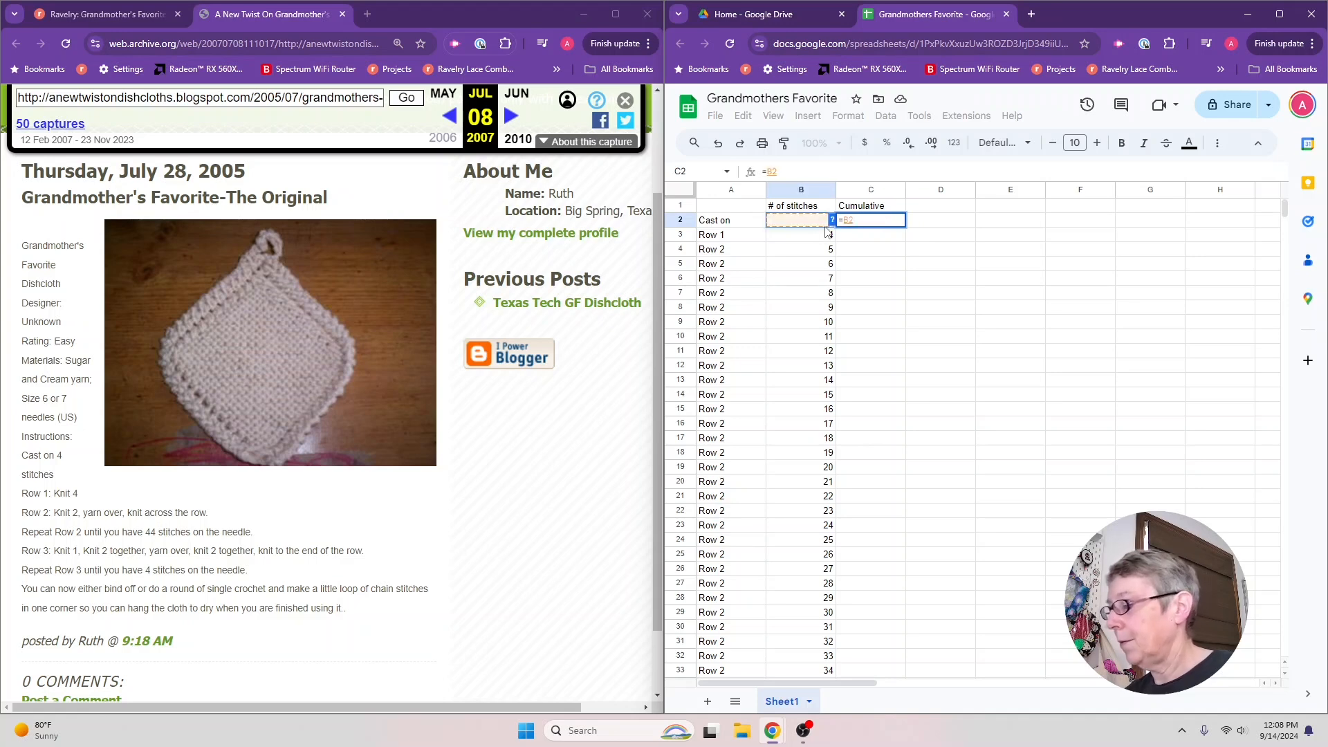
pyautogui.press('Return')
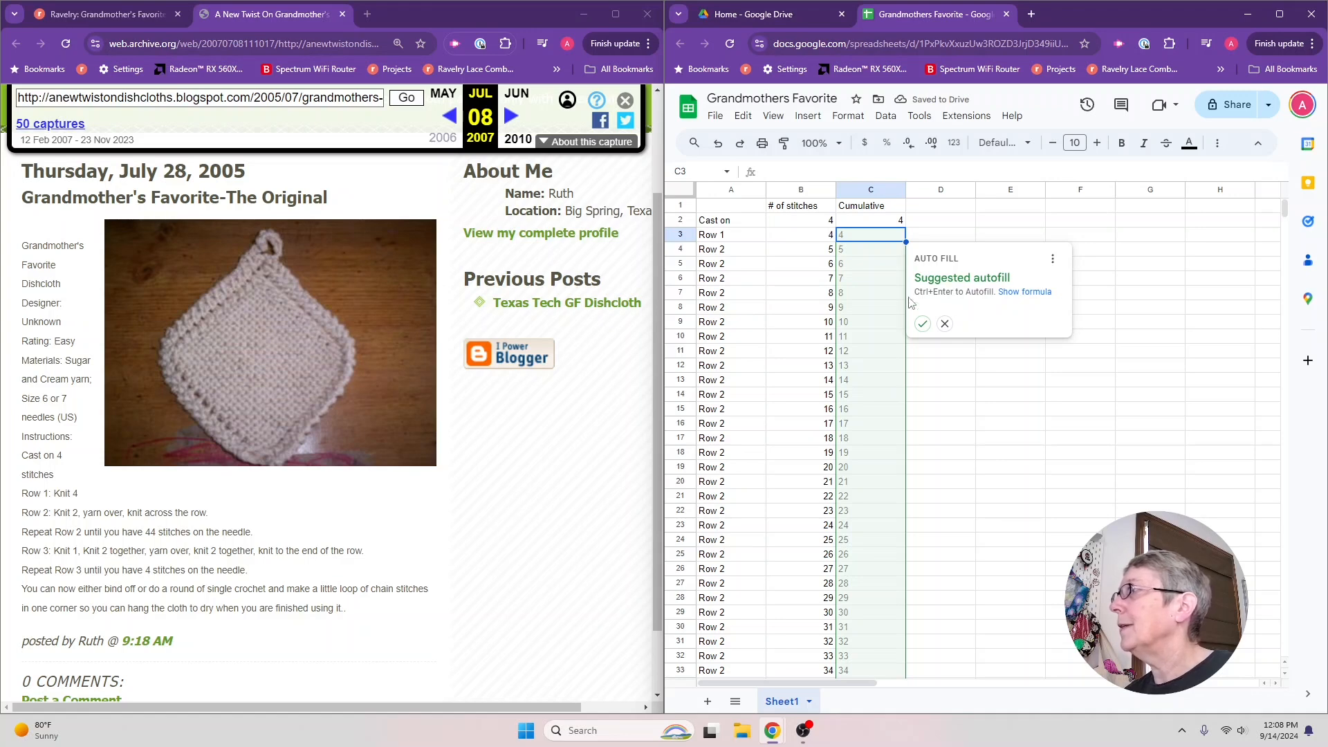
pyautogui.click(945, 324)
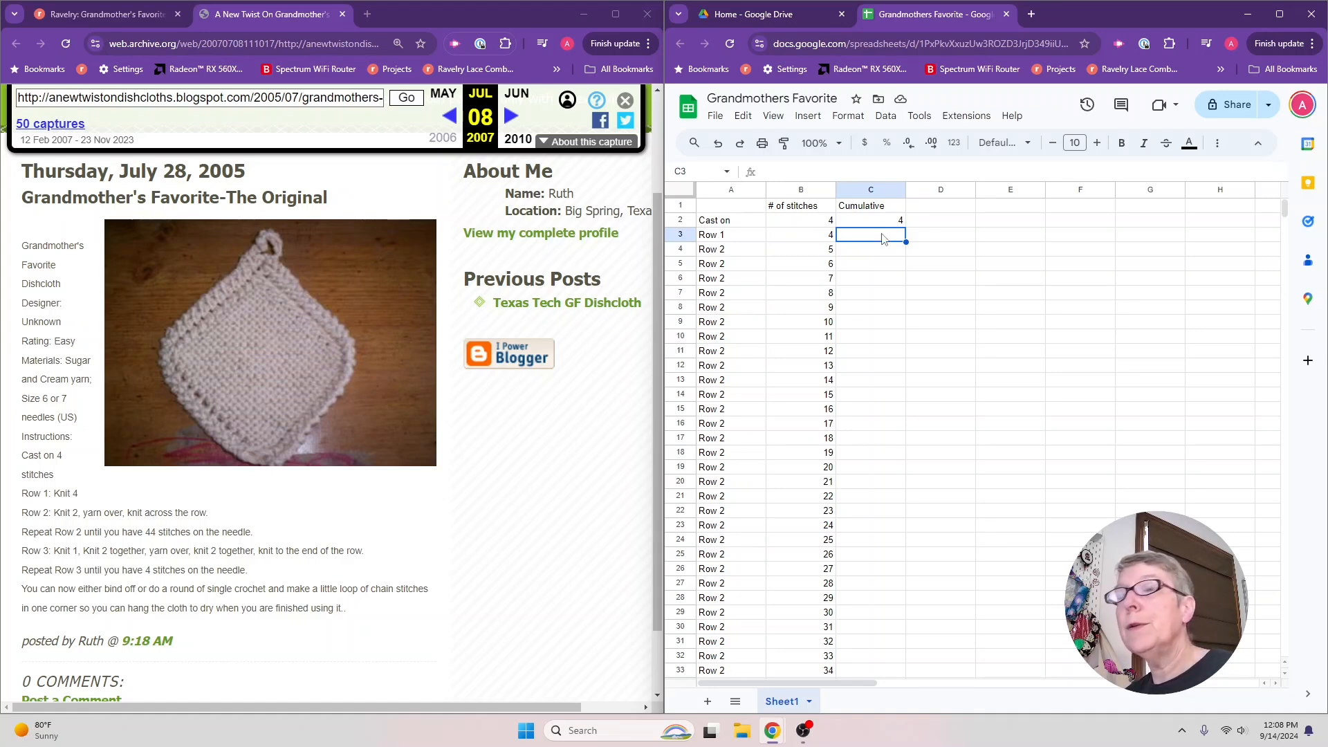
# Step: Enter the running-total formula =C2+B3 in cell C3 for Row 1
pyautogui.write('=')
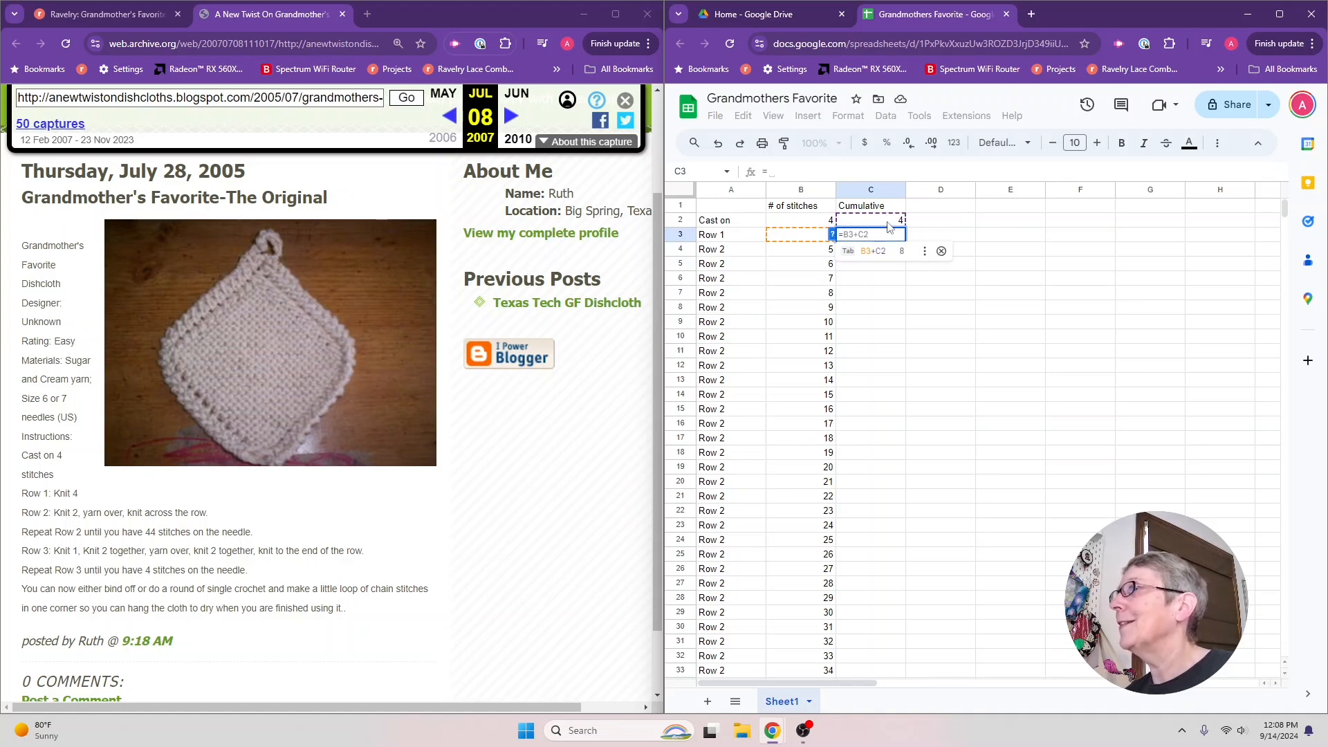
pyautogui.click(890, 225)
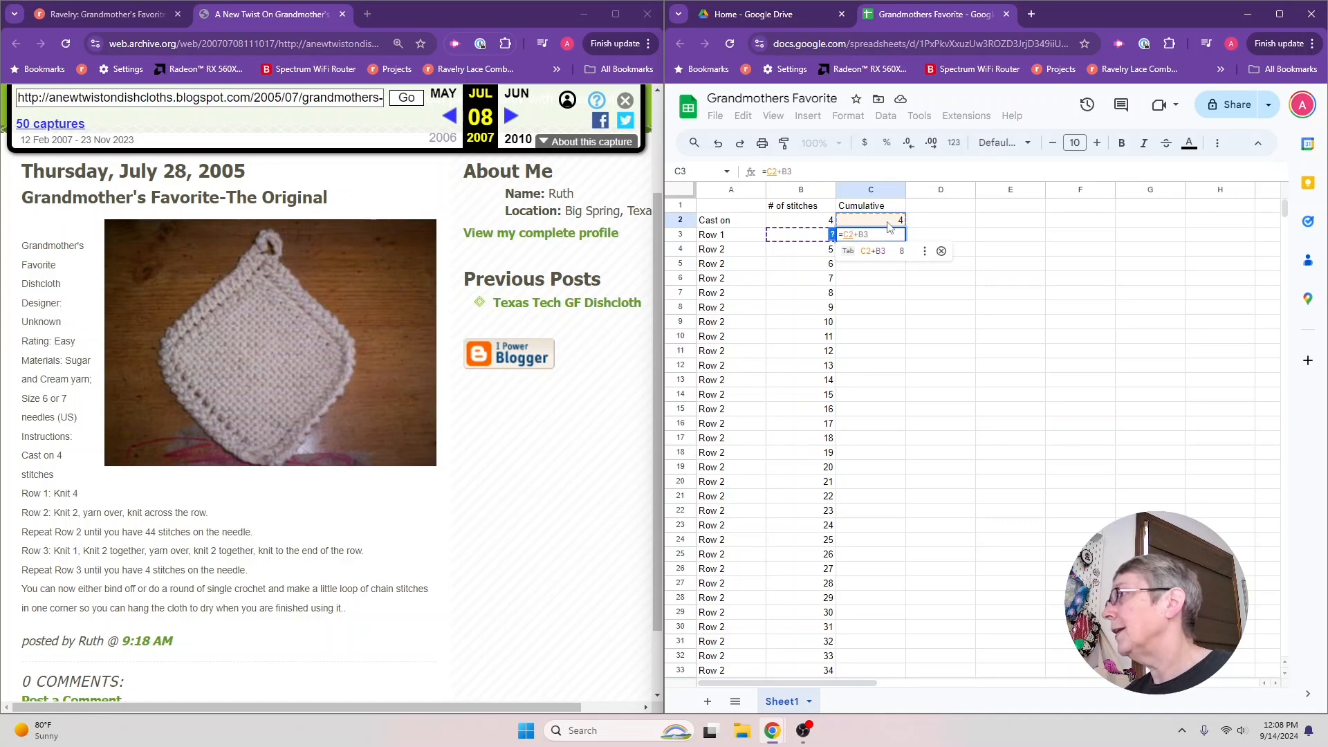
pyautogui.write('+')
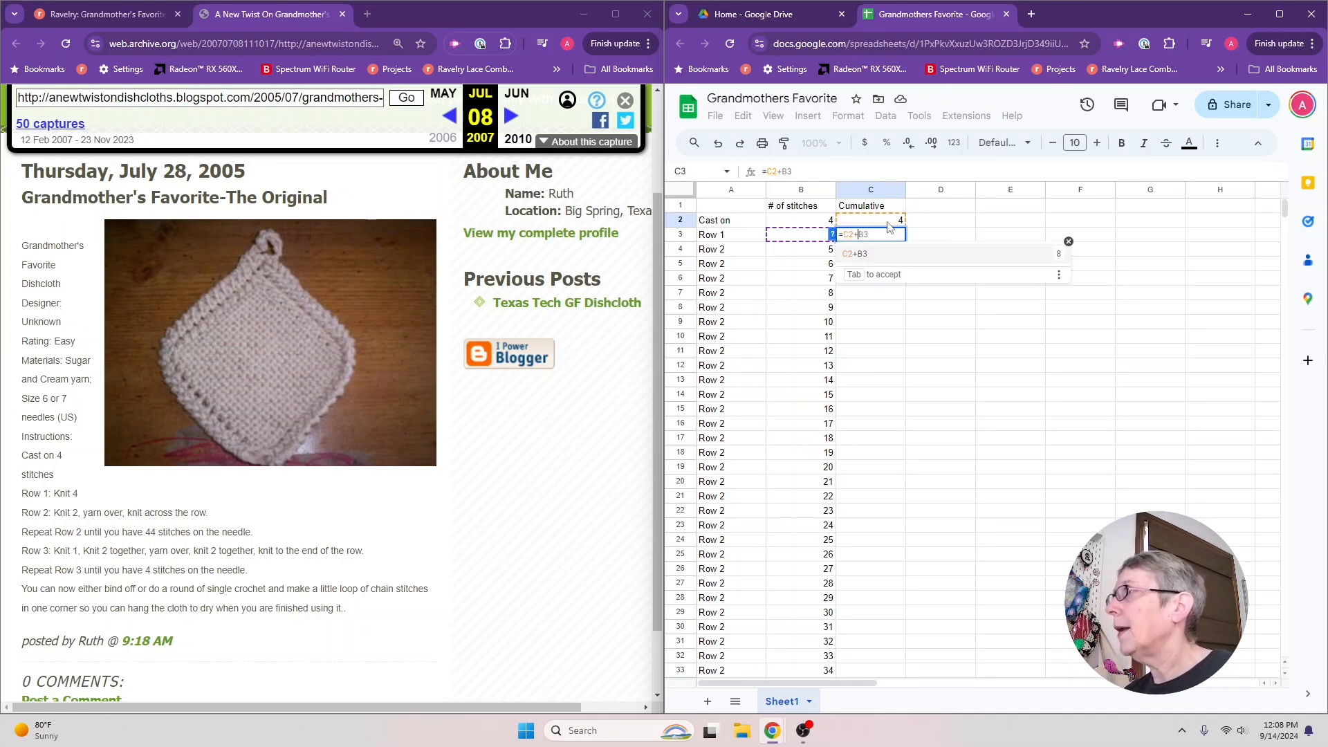
pyautogui.click(793, 238)
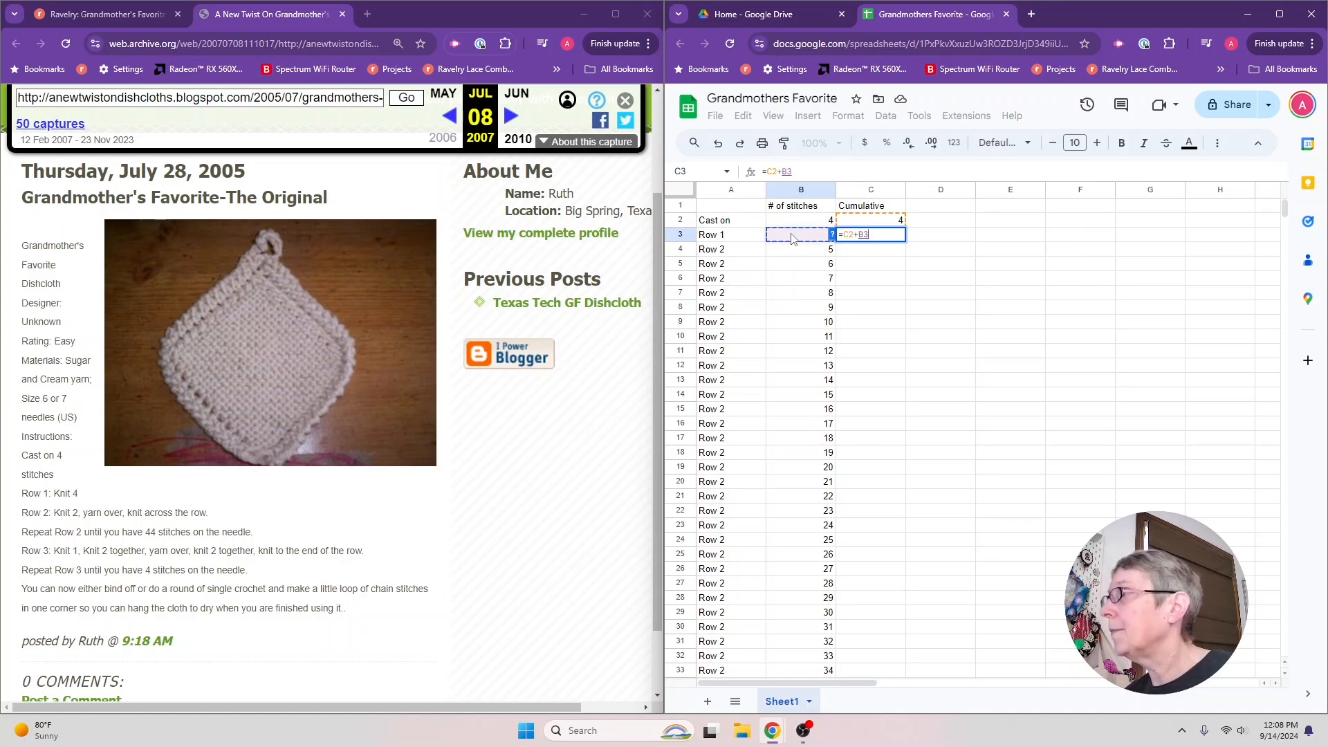
pyautogui.press('Return')
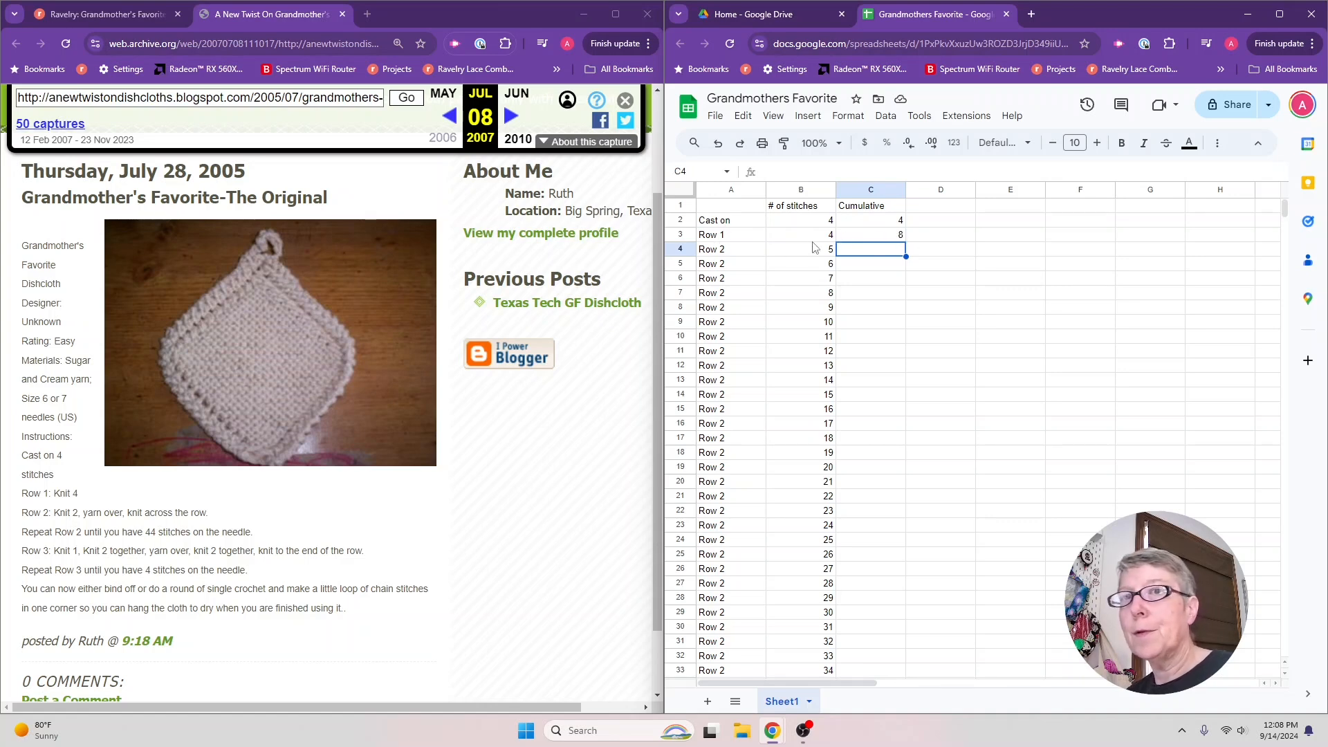
# Step: Fill the running-total formula from C3 down through the bind-off row, C84
pyautogui.click(892, 236)
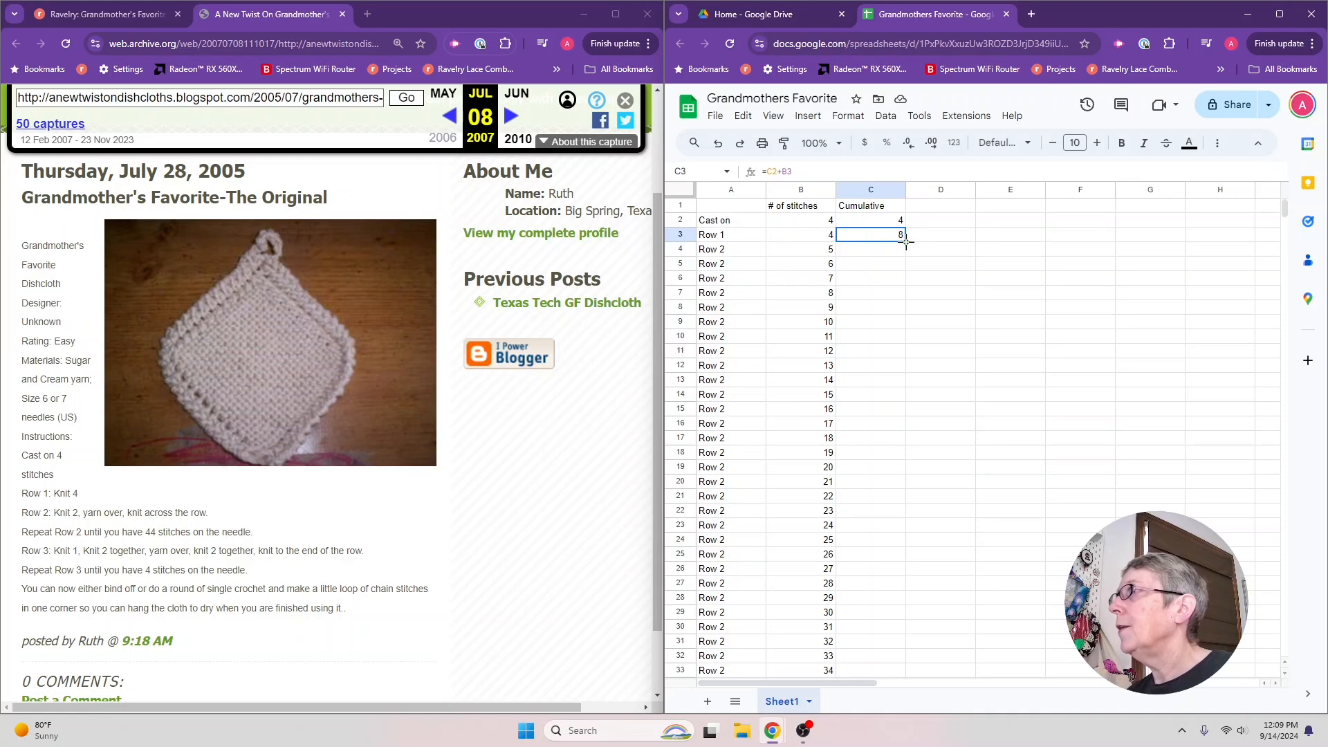
pyautogui.moveTo(906, 241); pyautogui.dragTo(882, 532)
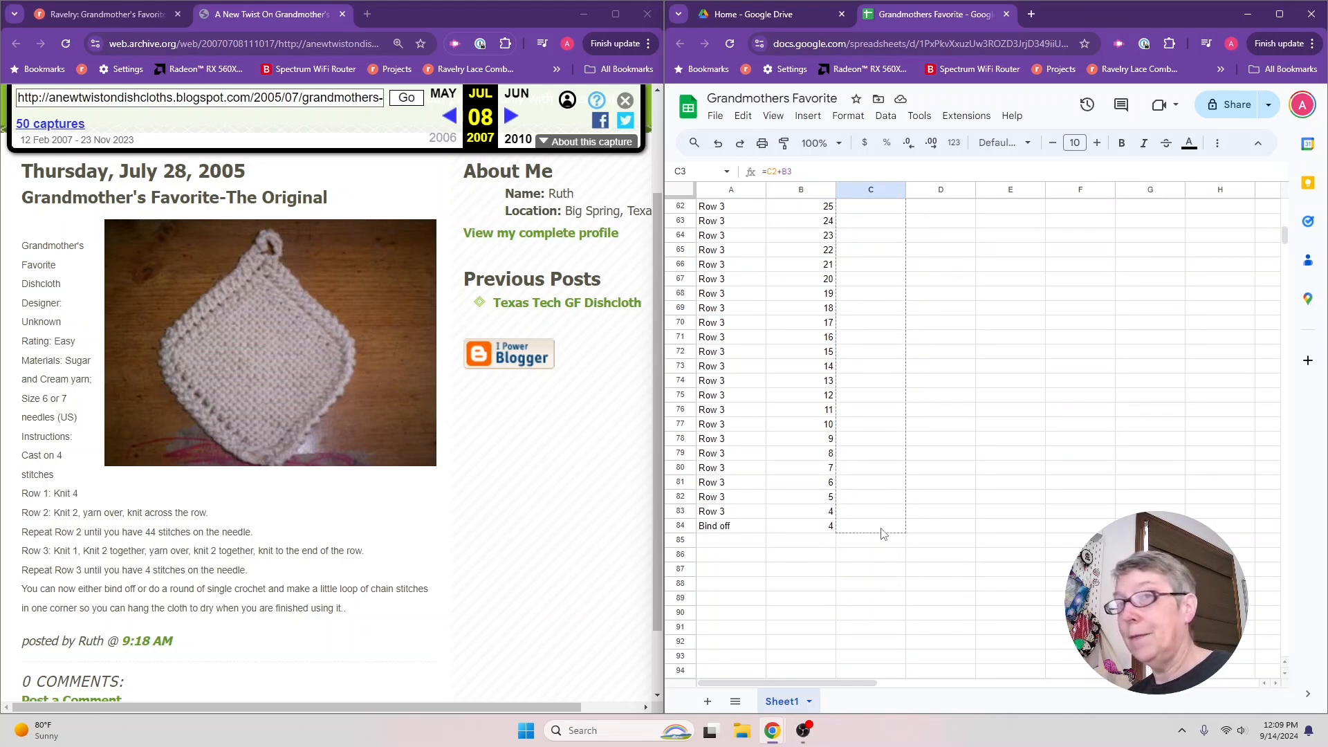
pyautogui.moveTo(882, 533); pyautogui.dragTo(883, 534)
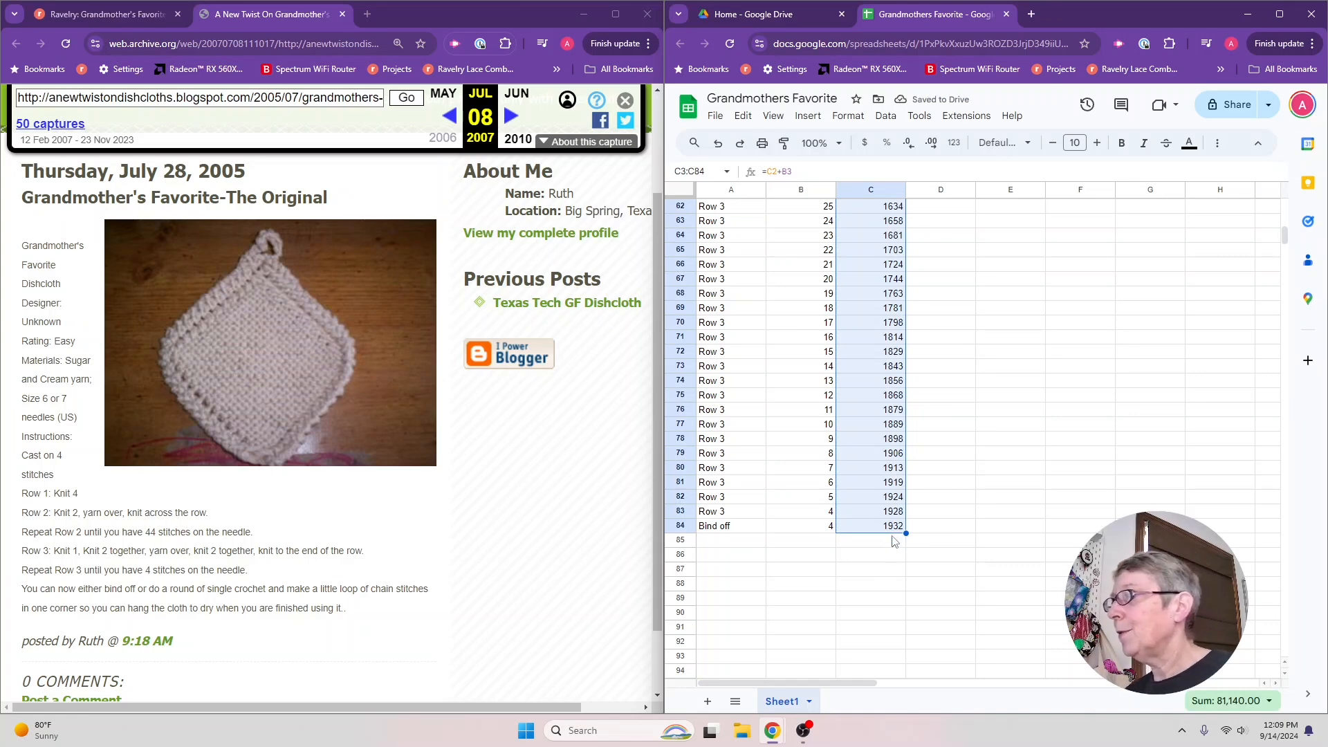
pyautogui.click(894, 540)
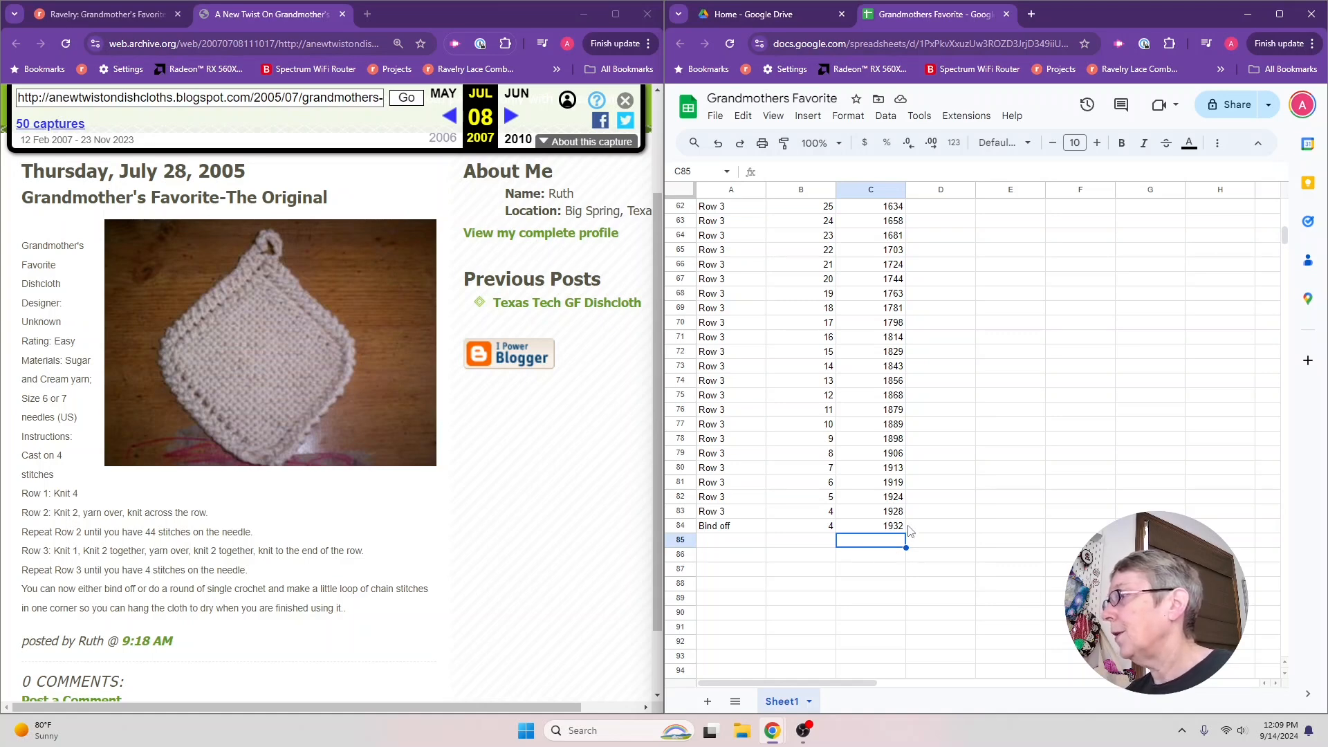
# Step: Enter the header "% complete" in cell D1, beside the cumulative column
pyautogui.scroll(2, 939, 541)
pyautogui.scroll(3, 939, 541)
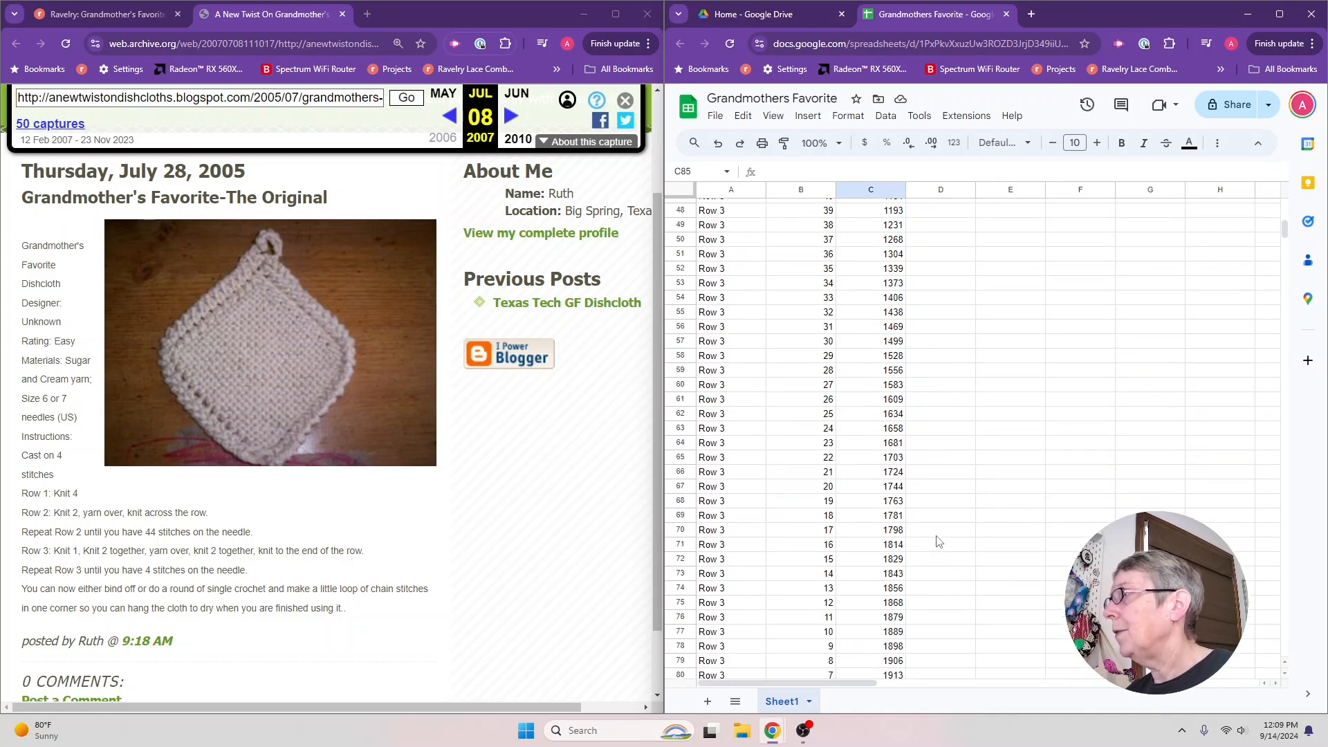
pyautogui.scroll(15, 939, 541)
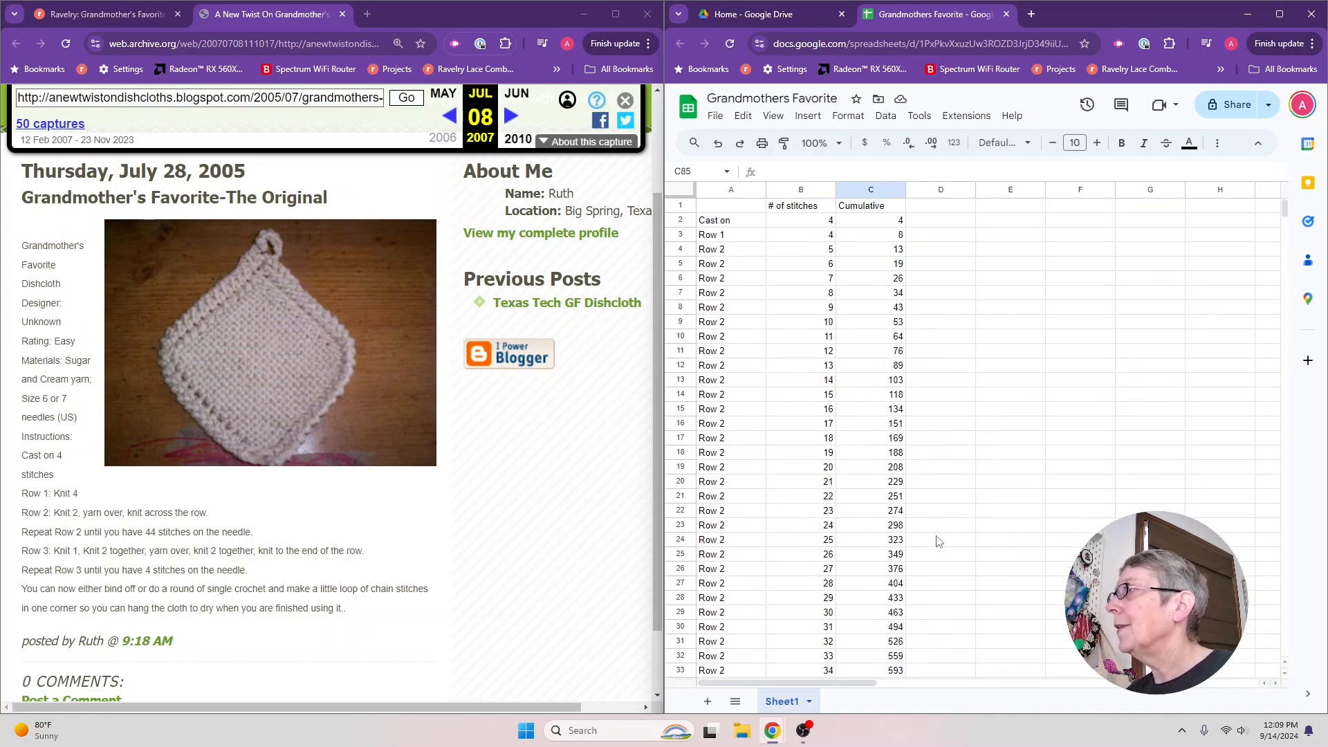
pyautogui.click(928, 212)
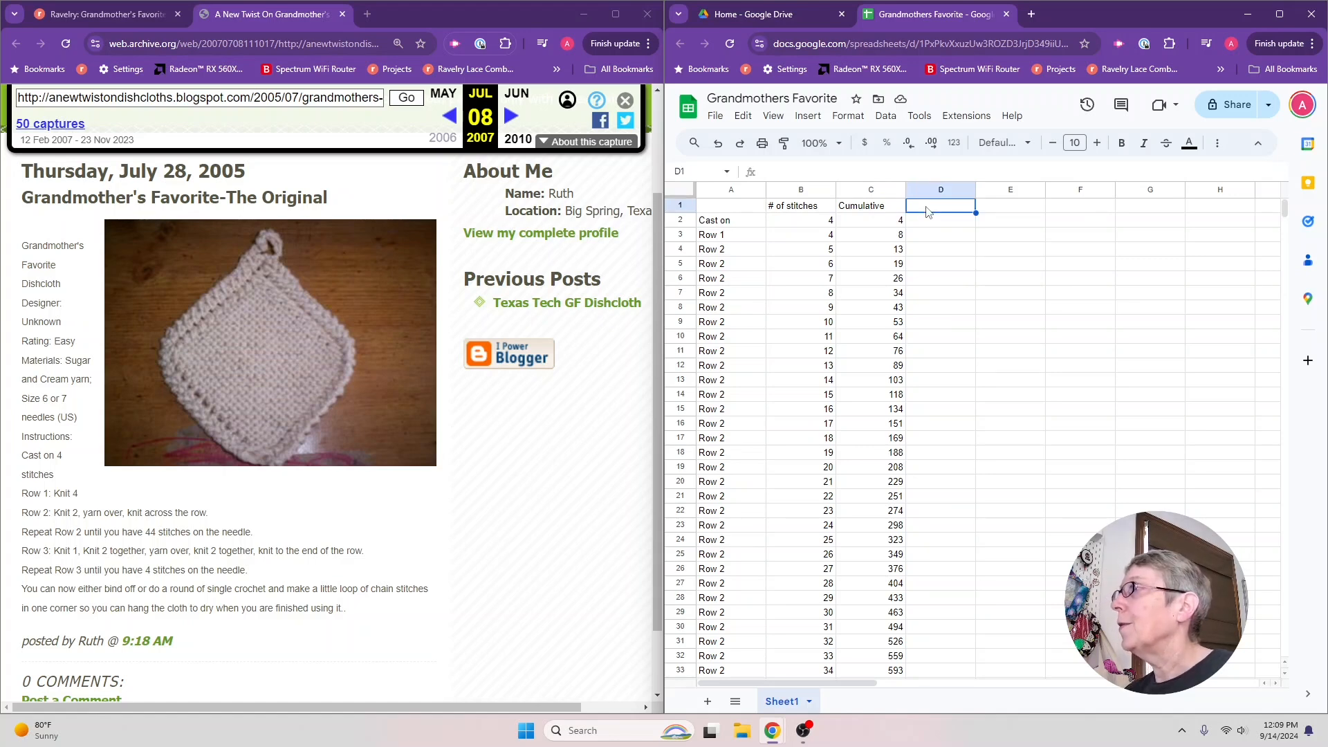
pyautogui.write('% complete')
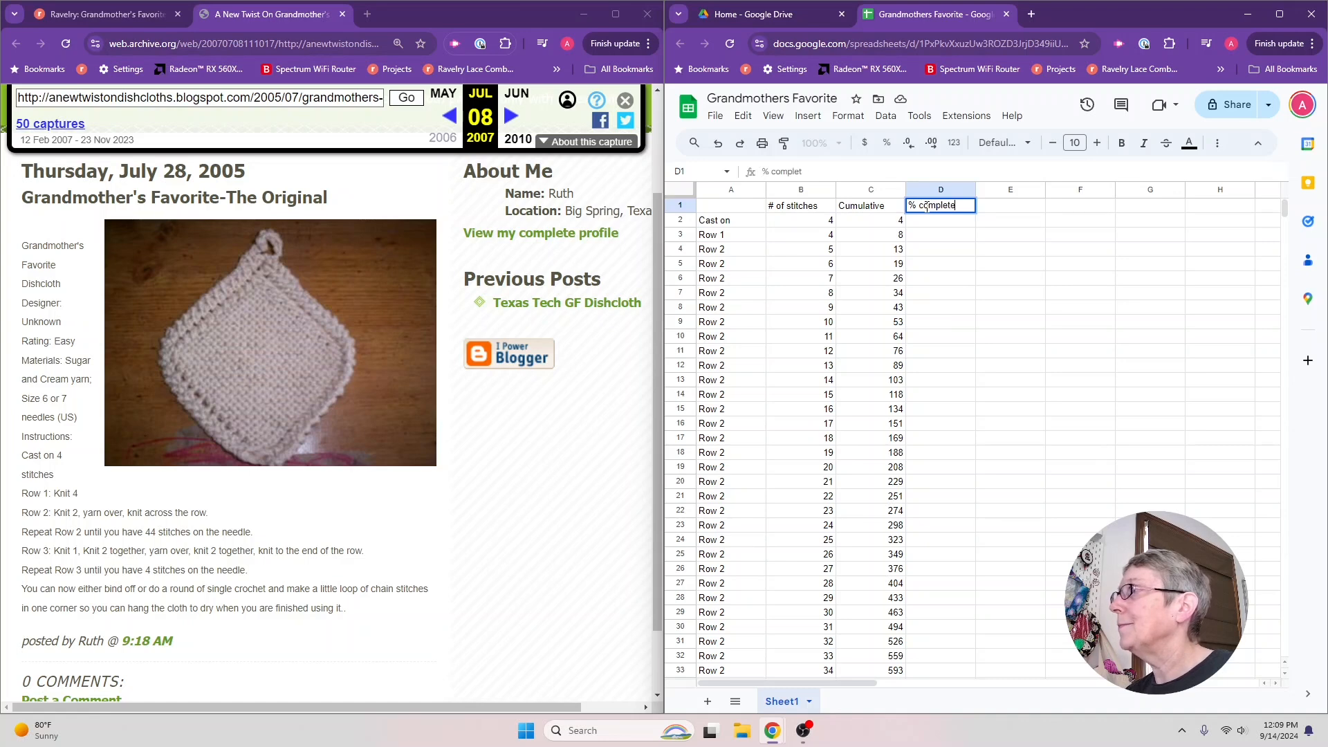
pyautogui.click(998, 337)
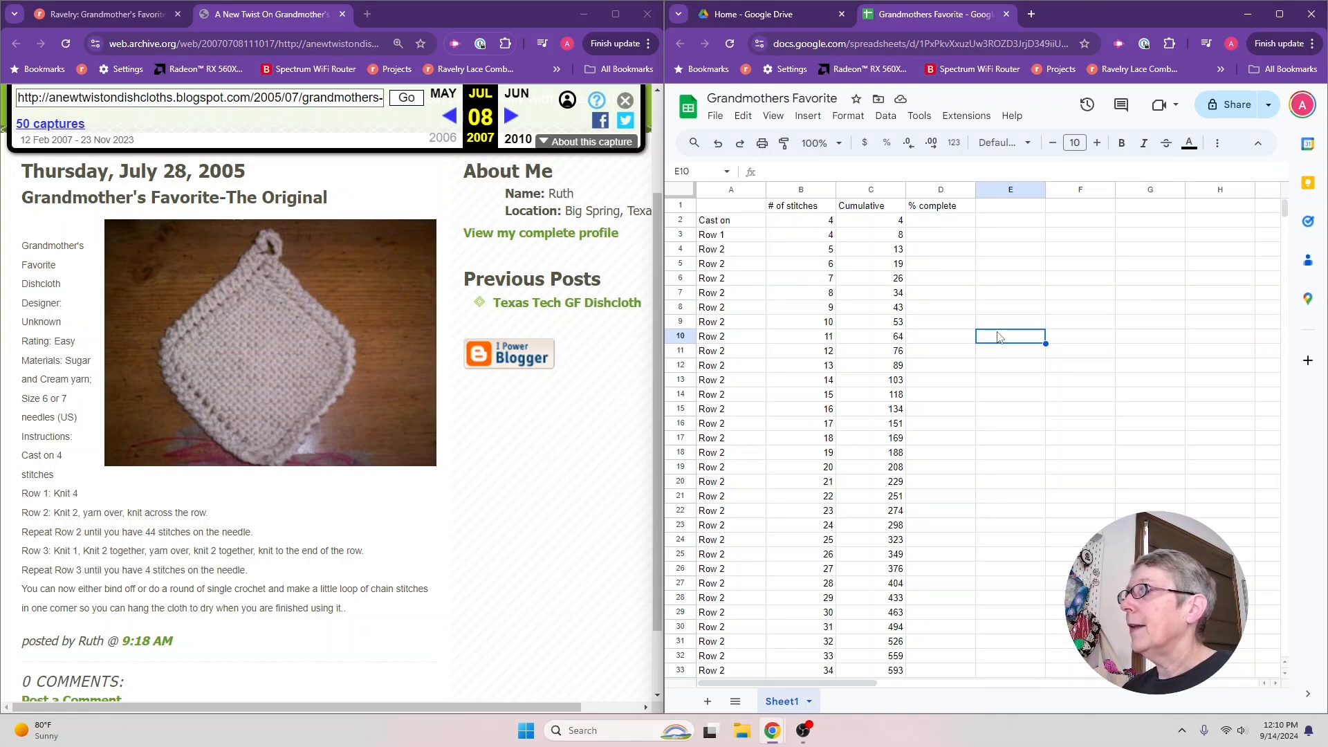
# Step: Enter the formula =C2/C84 in cell D2 to divide the cast-on cumulative count by the bind-off total
pyautogui.scroll(-10, 998, 337)
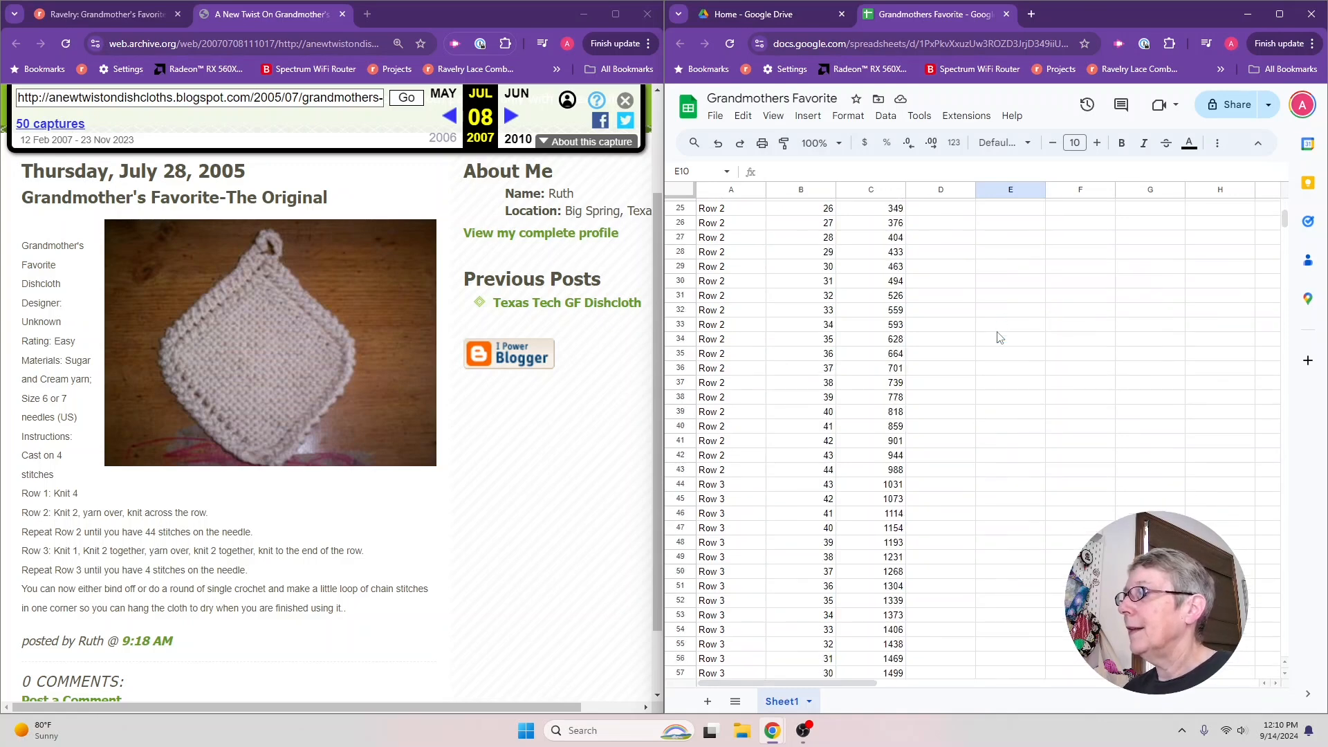
pyautogui.scroll(-2, 998, 337)
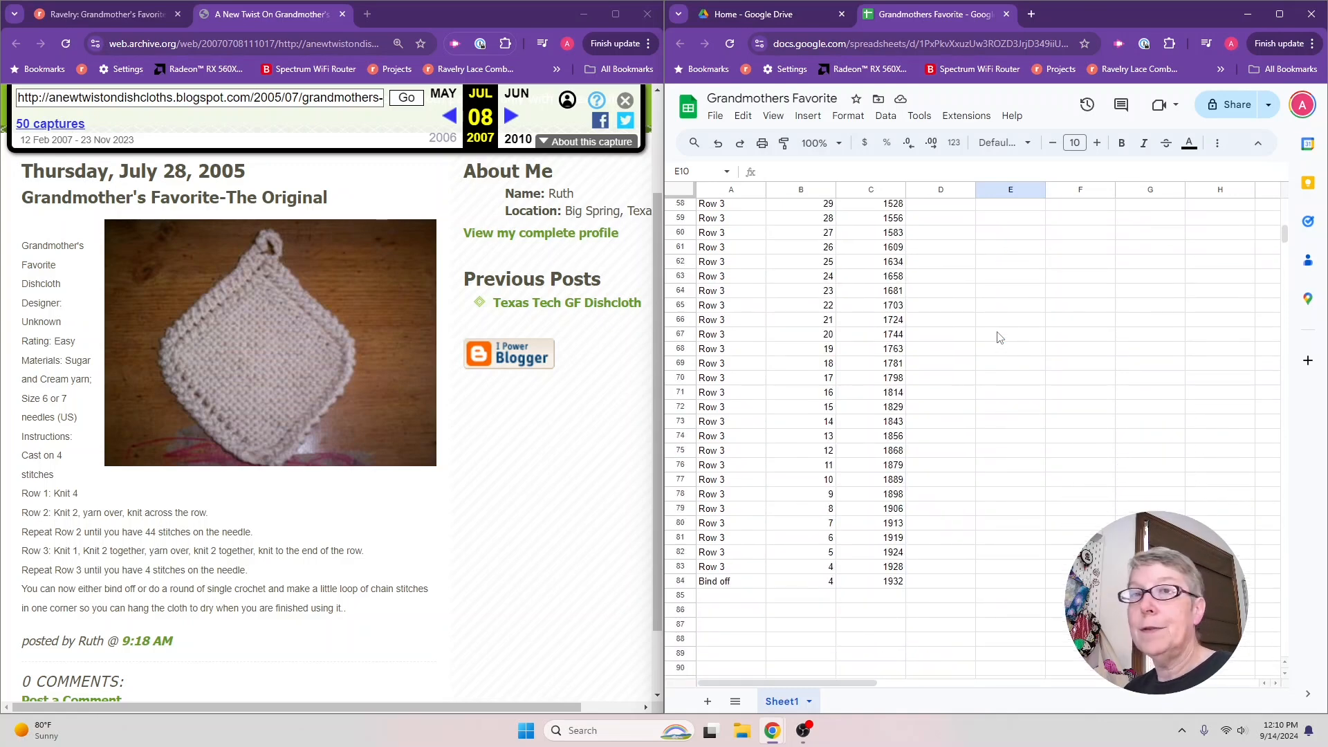
pyautogui.scroll(12, 998, 337)
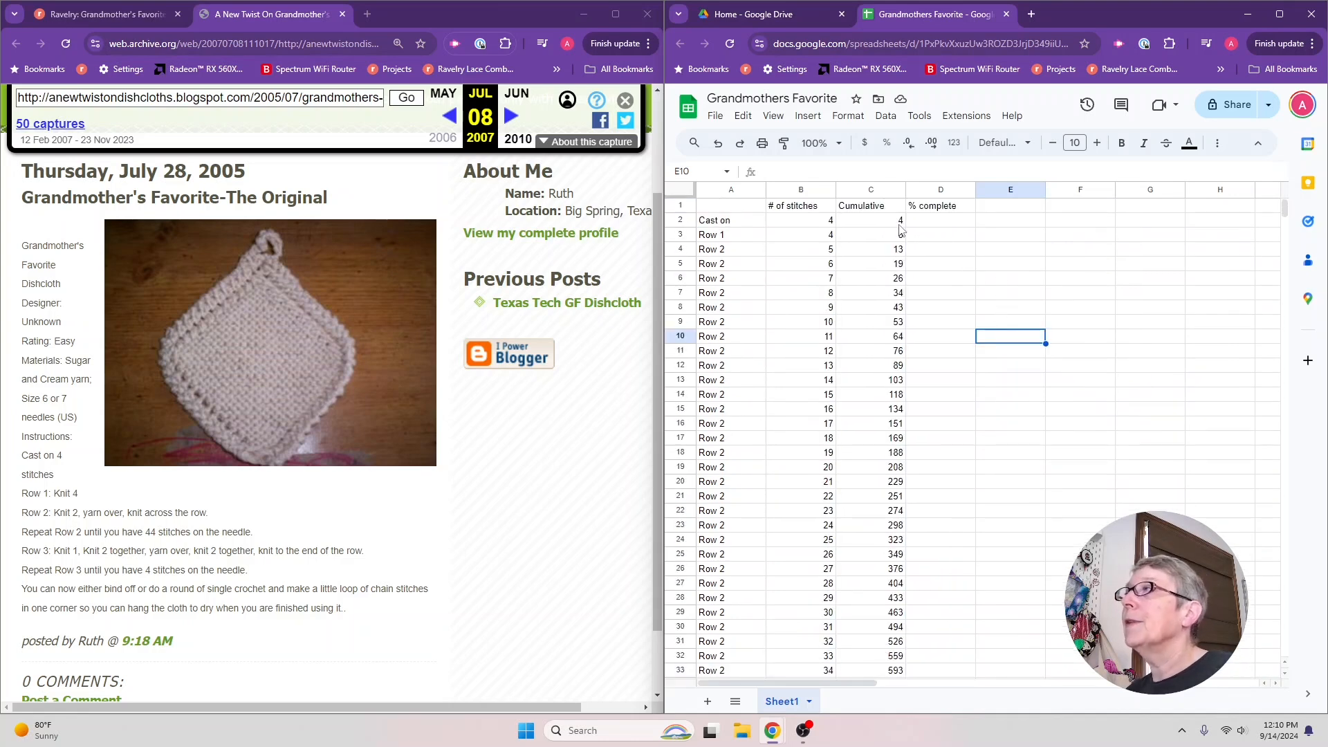
pyautogui.click(950, 227)
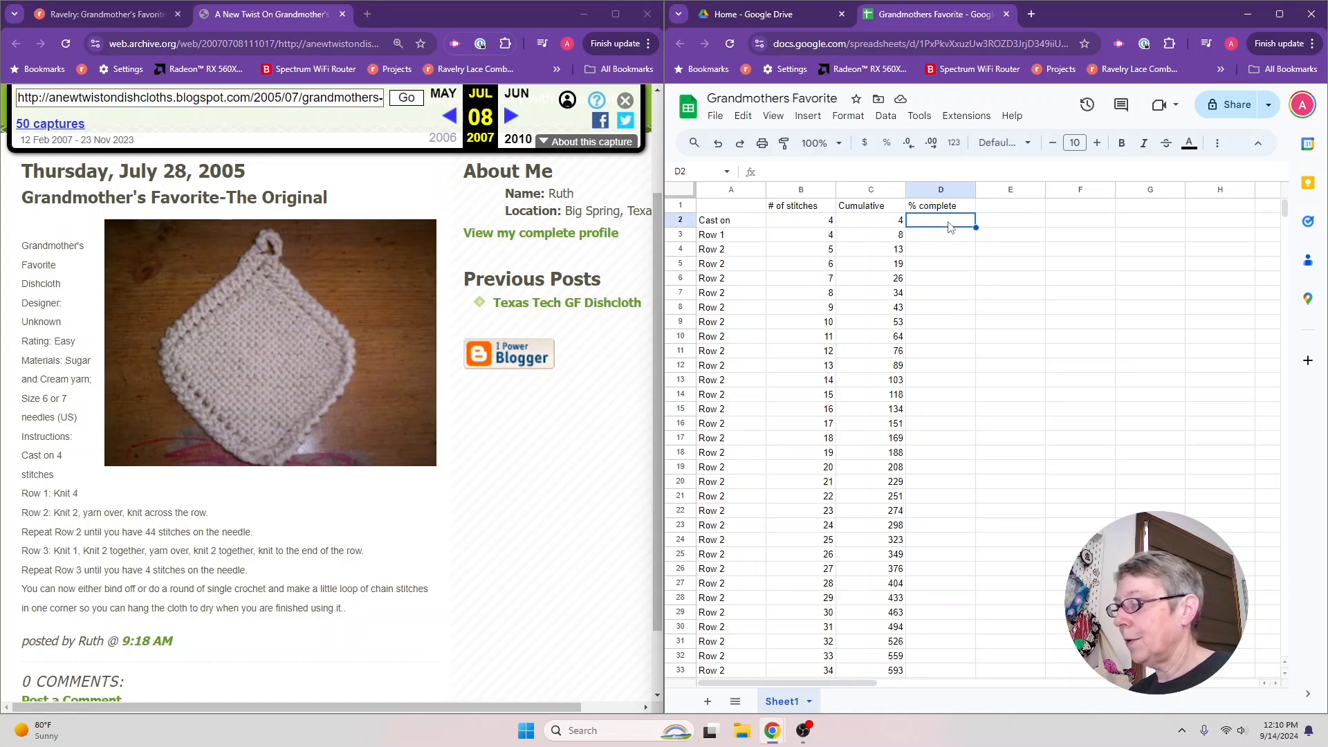
pyautogui.write('=')
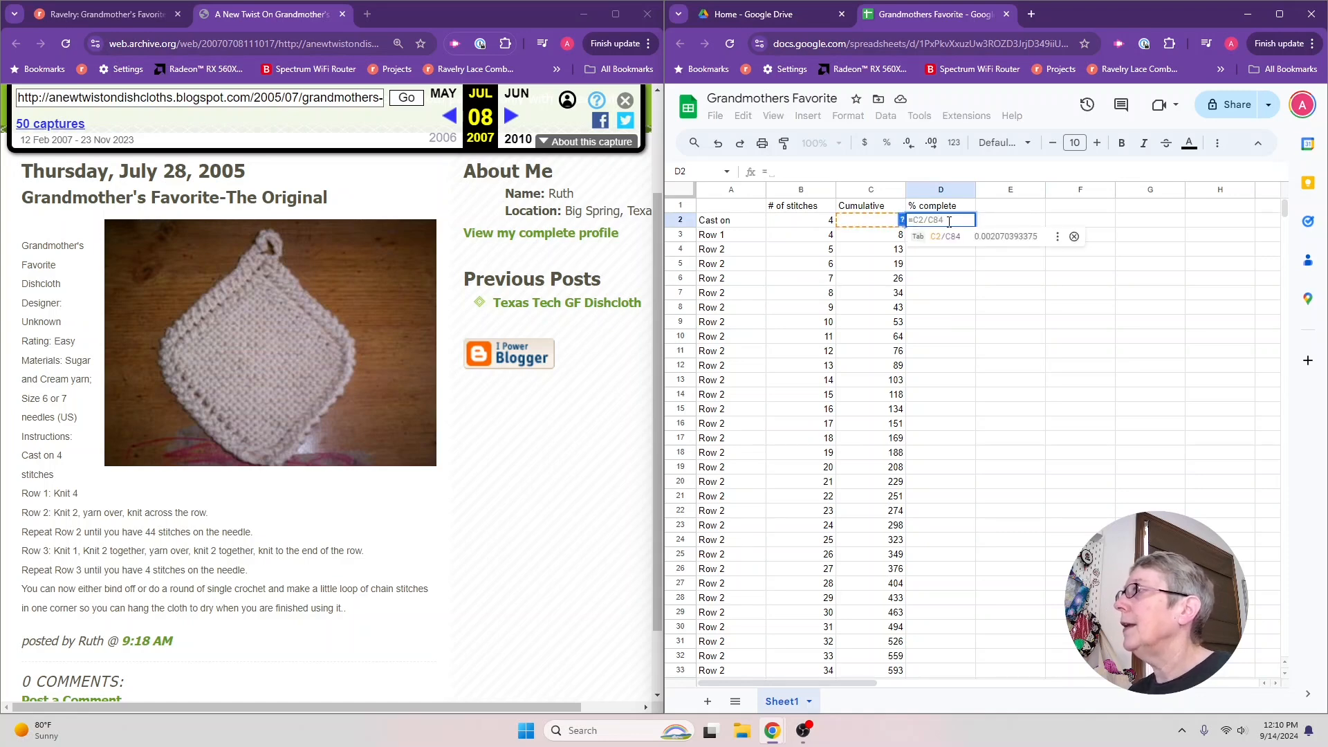
pyautogui.click(880, 229)
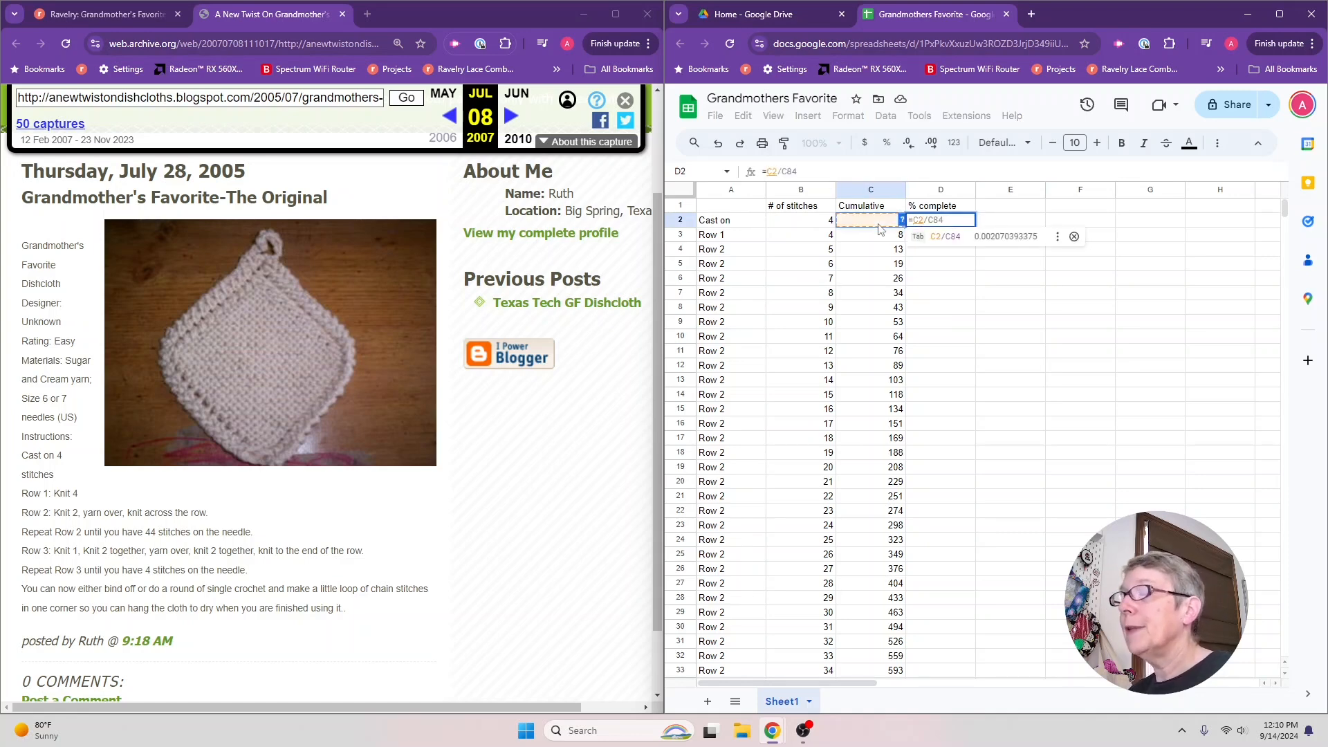
pyautogui.write('/')
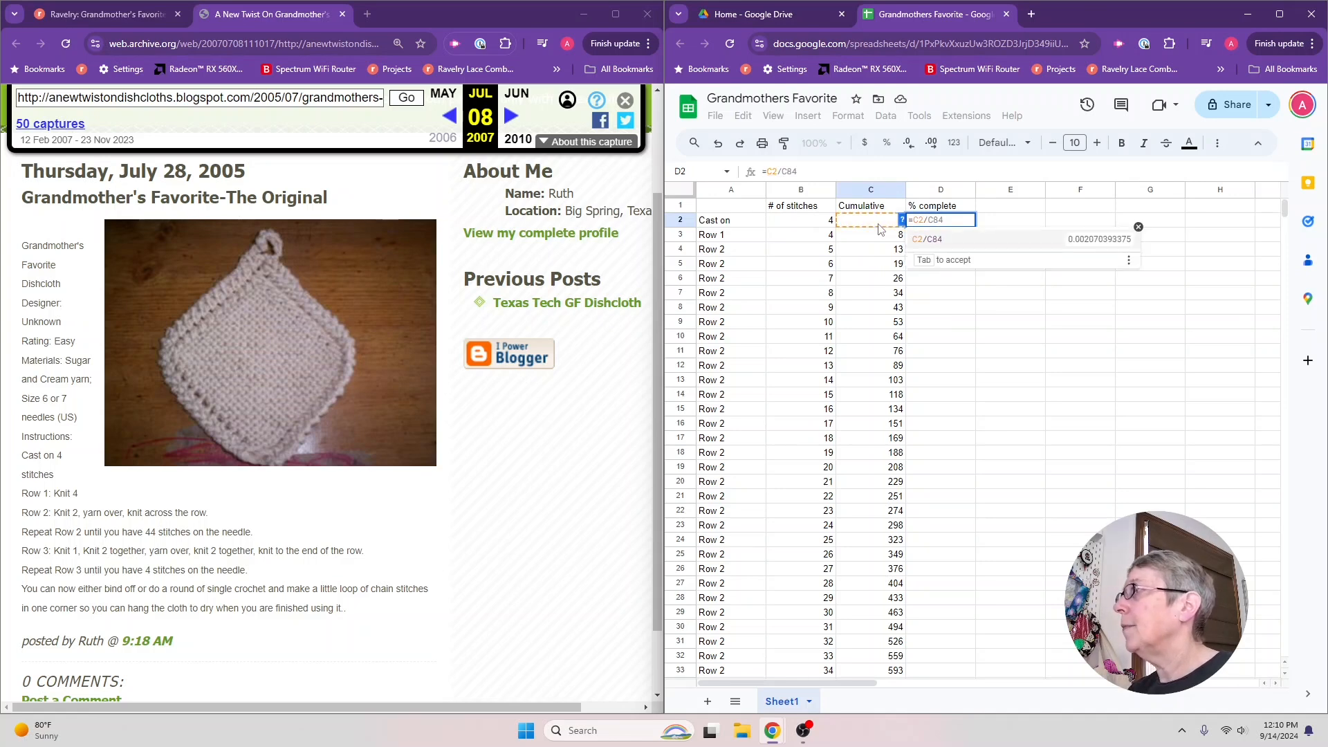
pyautogui.scroll(-6, 876, 339)
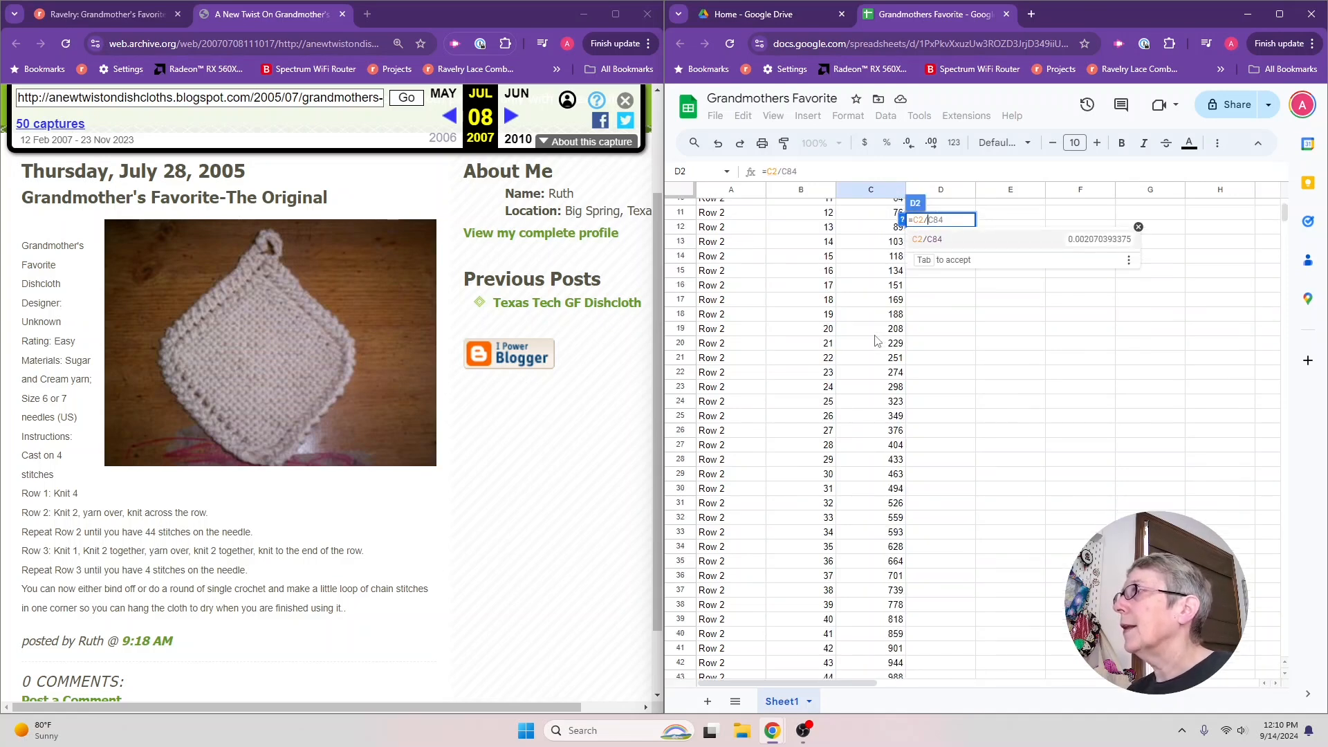
pyautogui.scroll(-15, 876, 339)
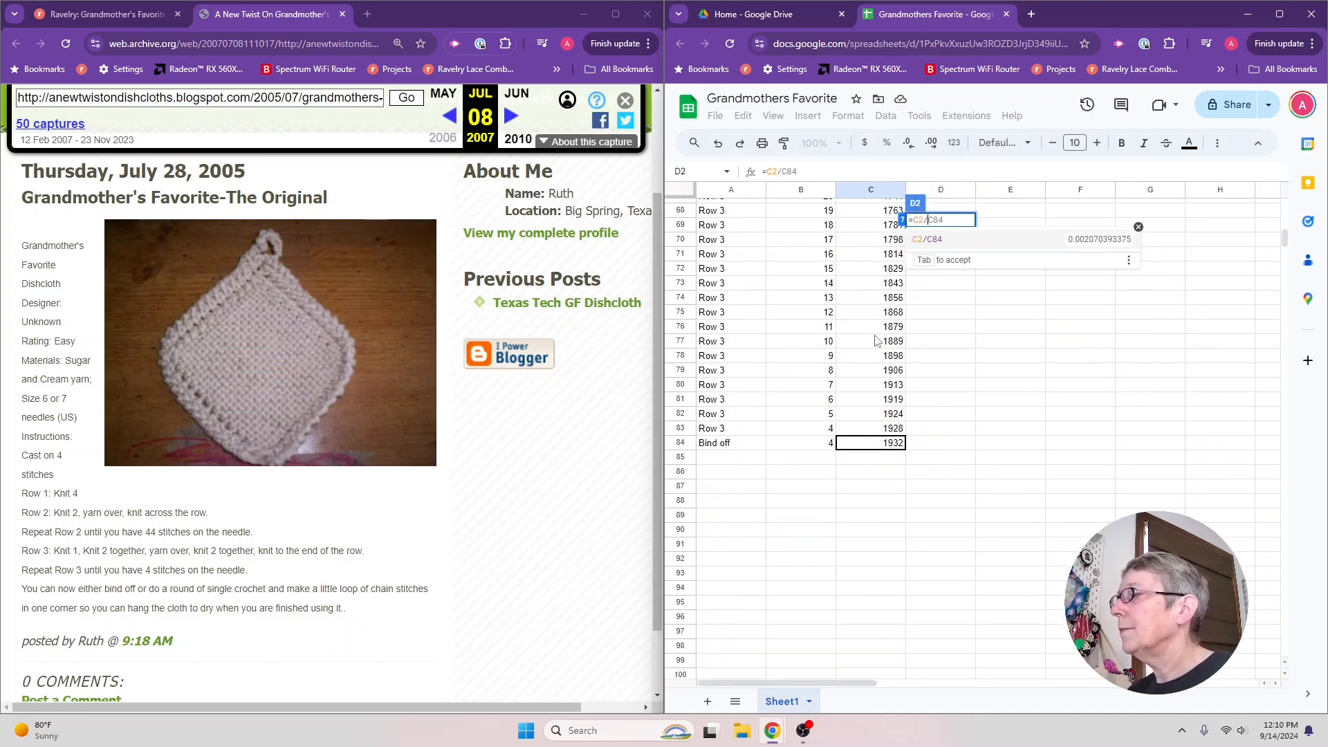
pyautogui.click(876, 443)
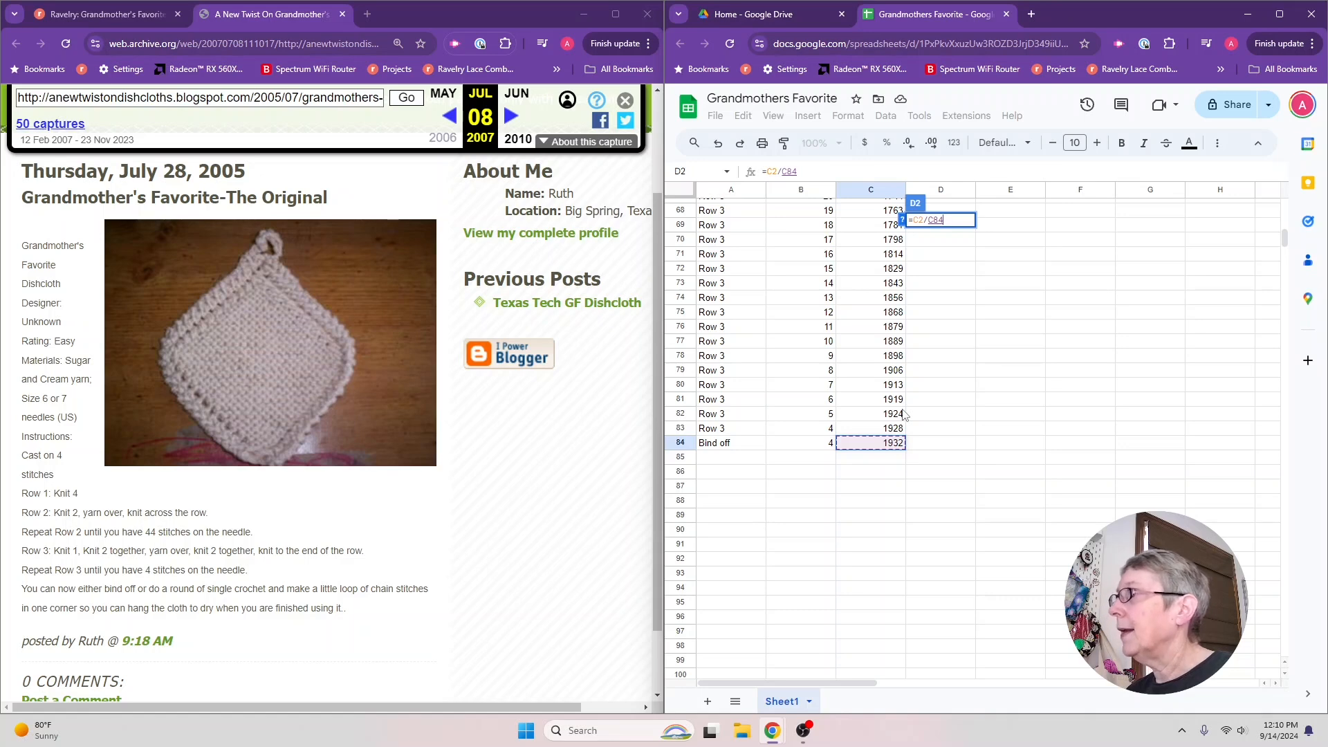
pyautogui.press('Return')
pyautogui.scroll(1, 941, 401)
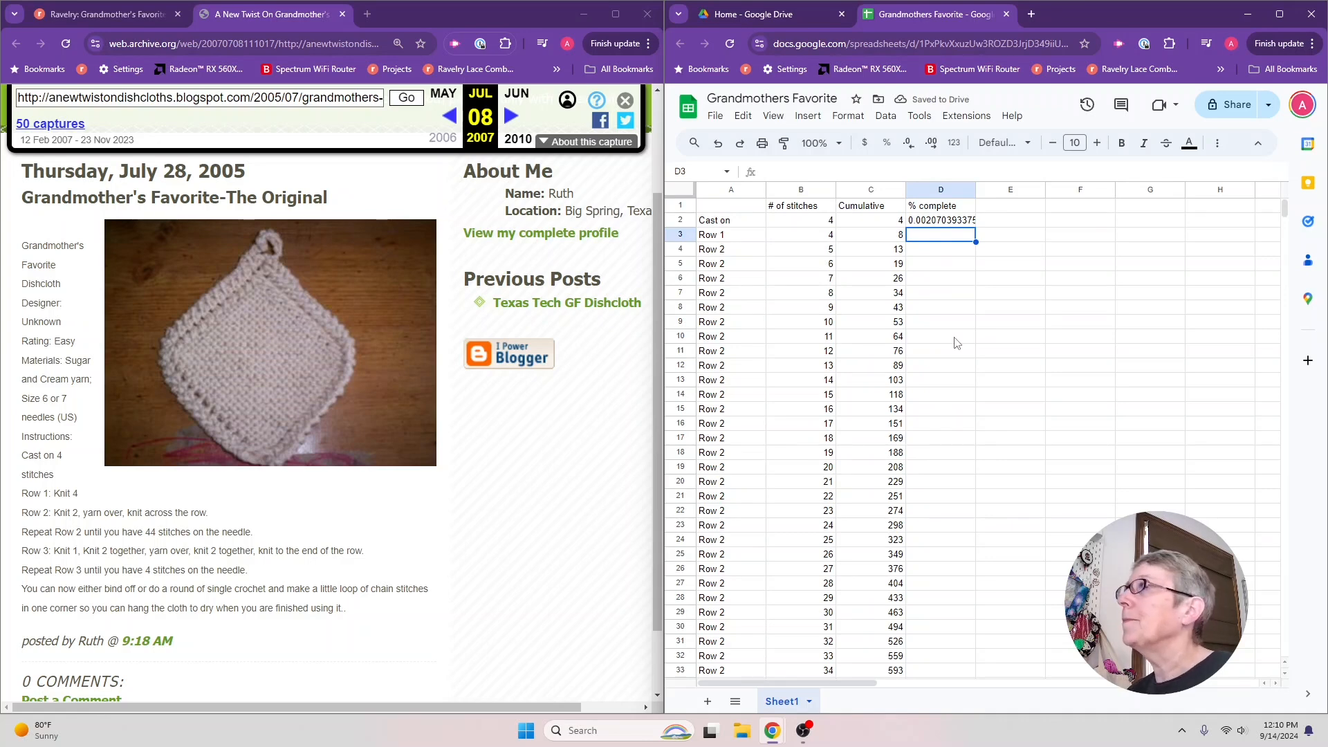
# Step: Format the whole % complete column D as percentages
pyautogui.click(928, 196)
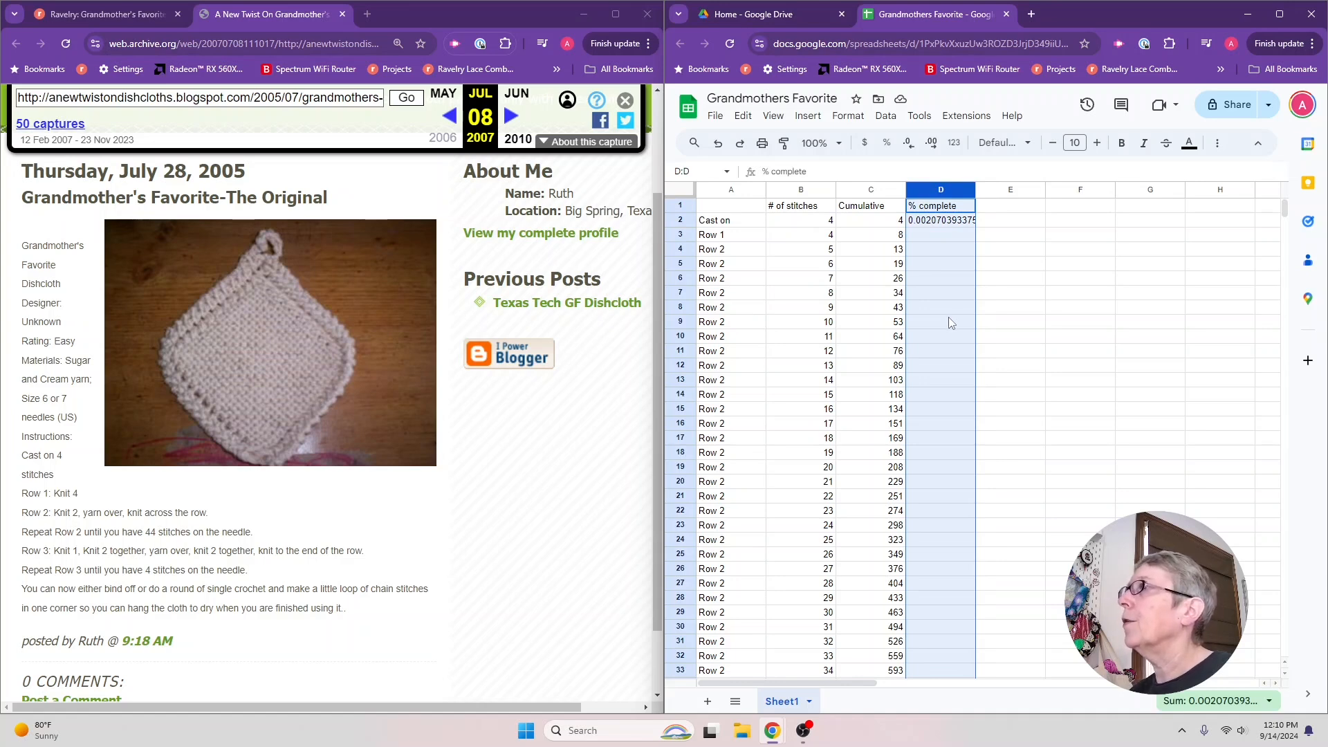
pyautogui.click(888, 145)
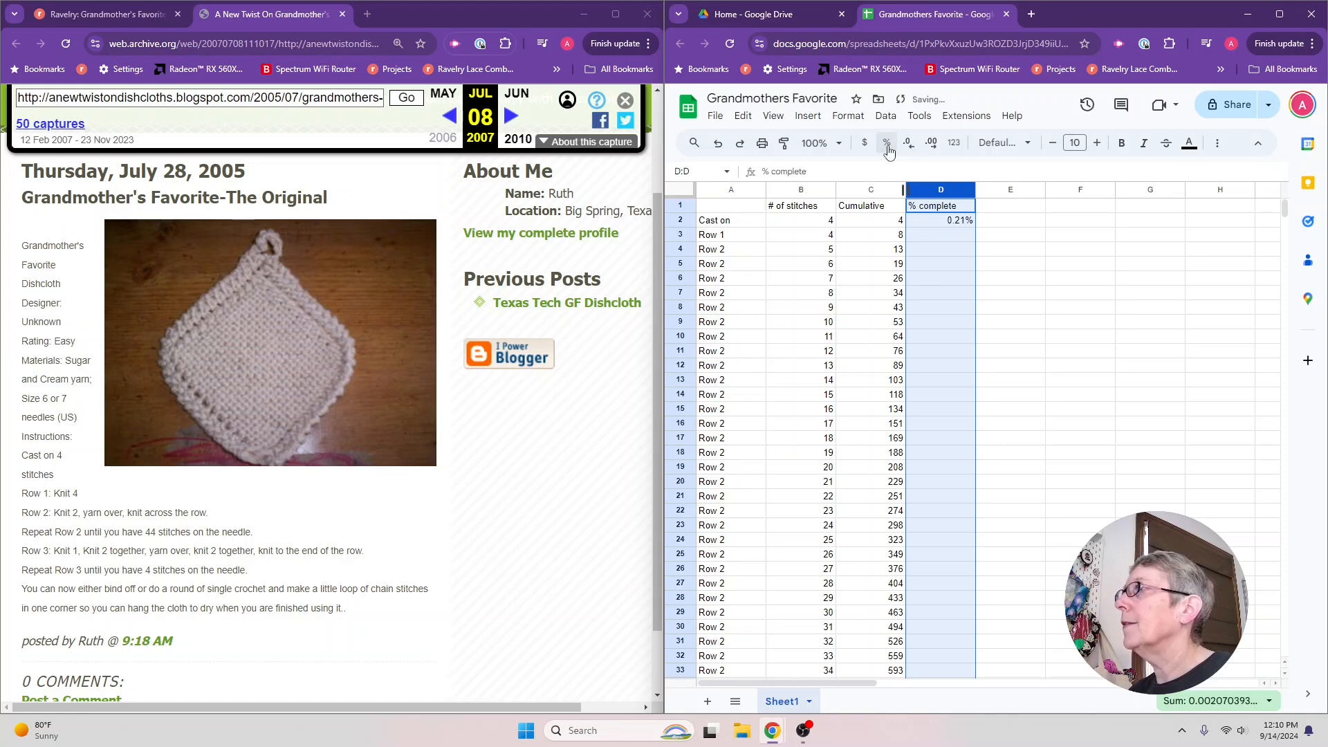
pyautogui.click(955, 240)
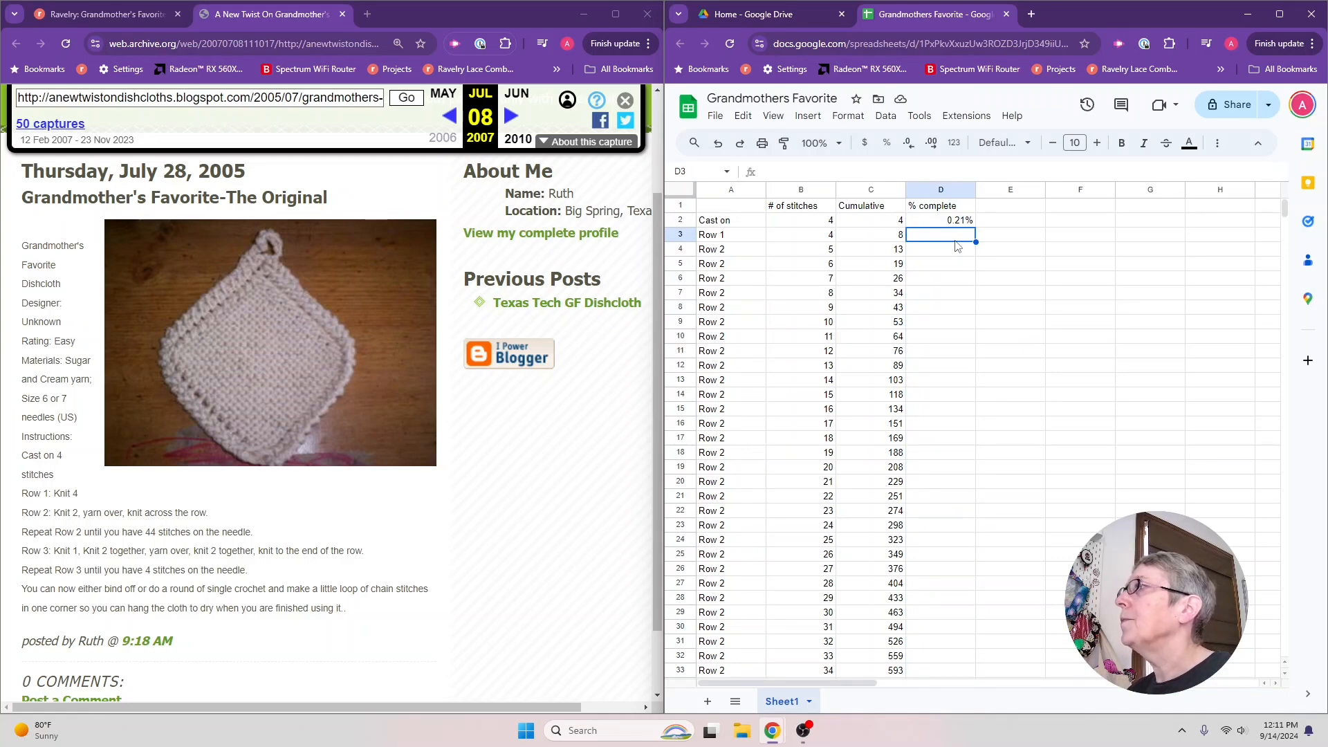
# Step: Try to fill the percentage formula from D2 into D3 for Row 1, and clear D3 again
pyautogui.click(960, 222)
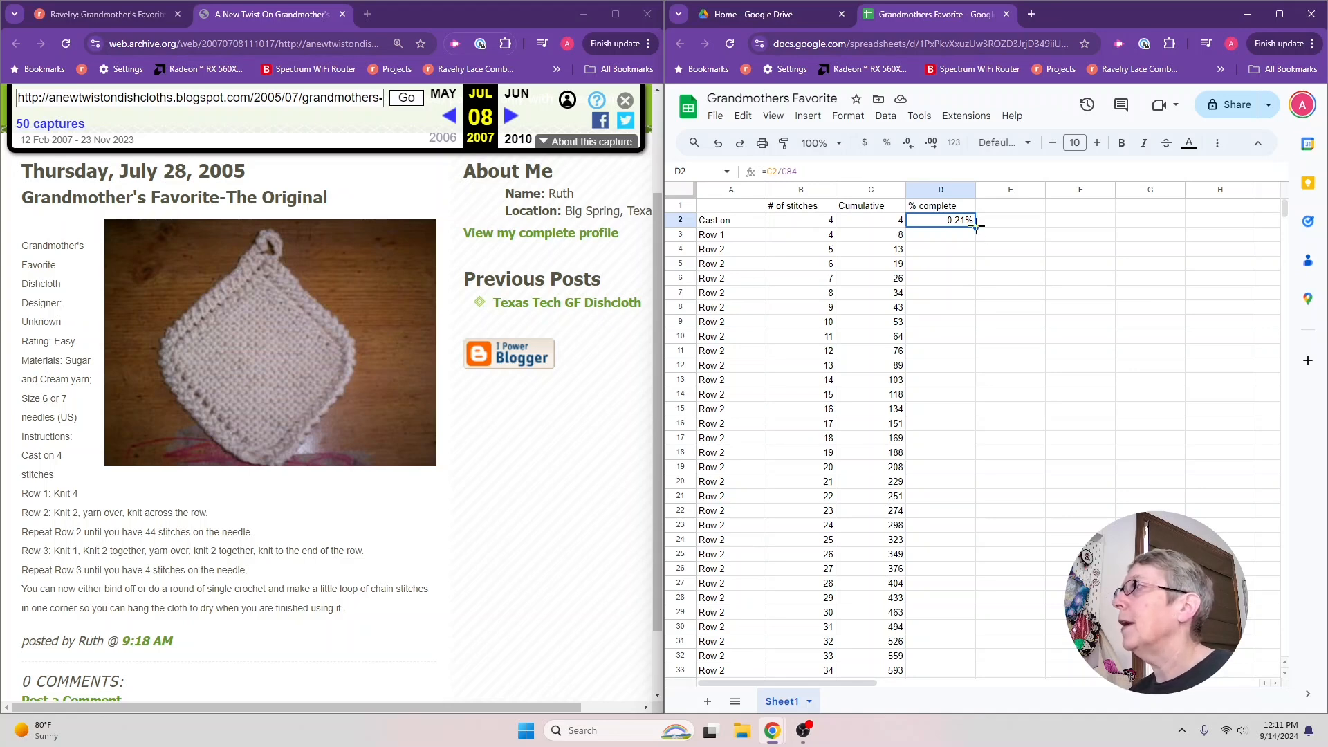
pyautogui.moveTo(976, 229); pyautogui.dragTo(979, 240)
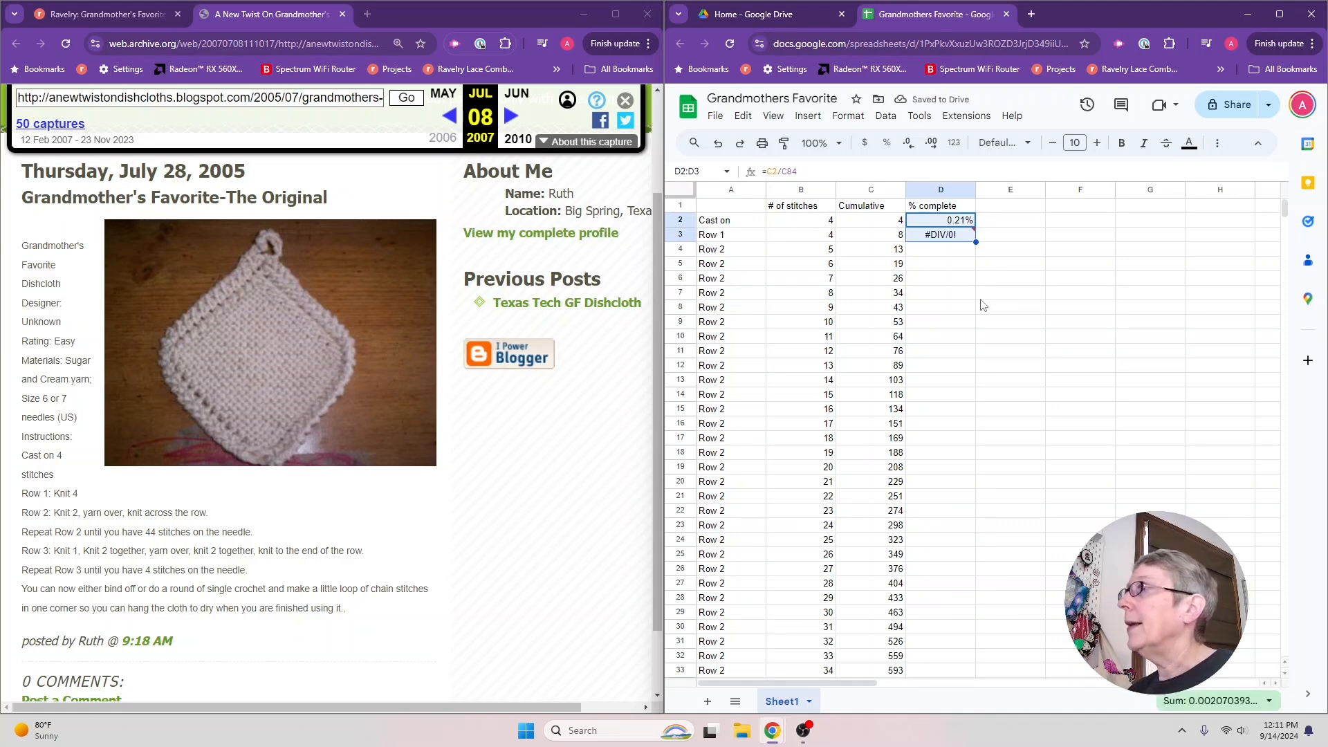
pyautogui.click(956, 227)
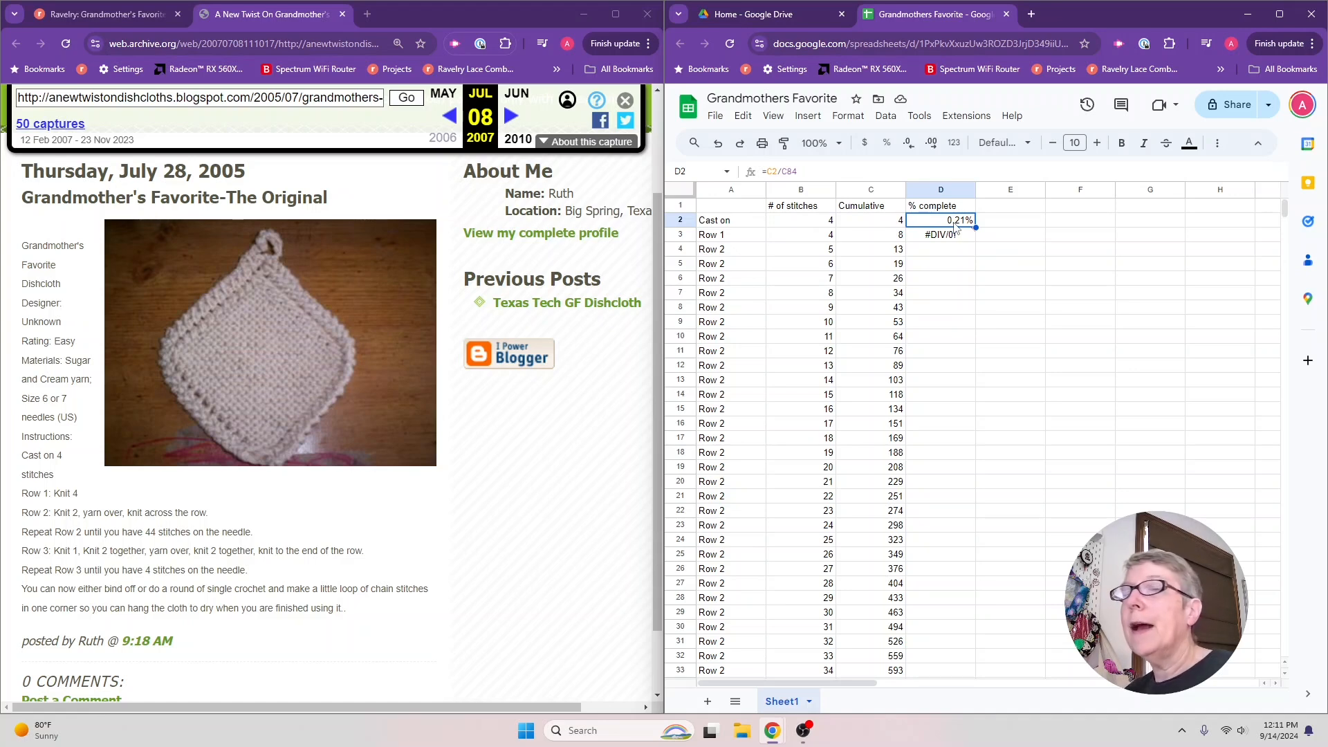
pyautogui.click(956, 240)
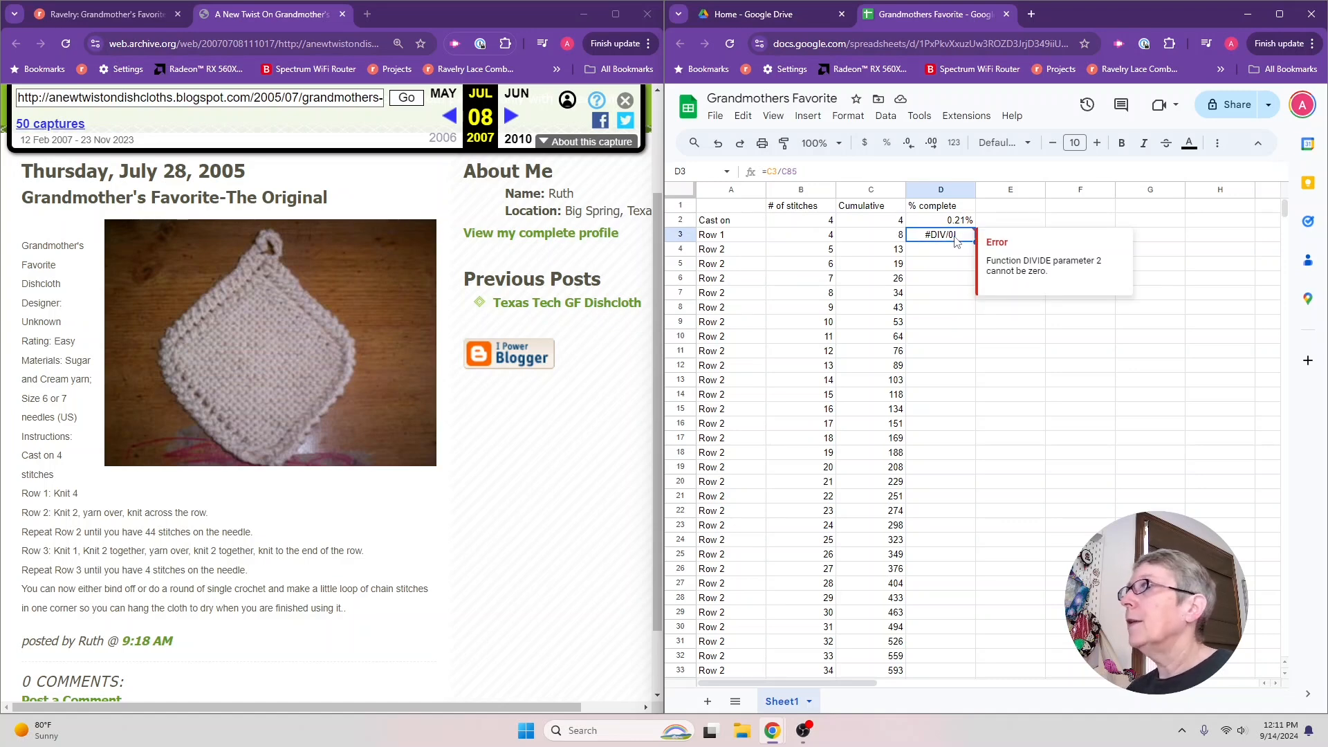
pyautogui.click(951, 249)
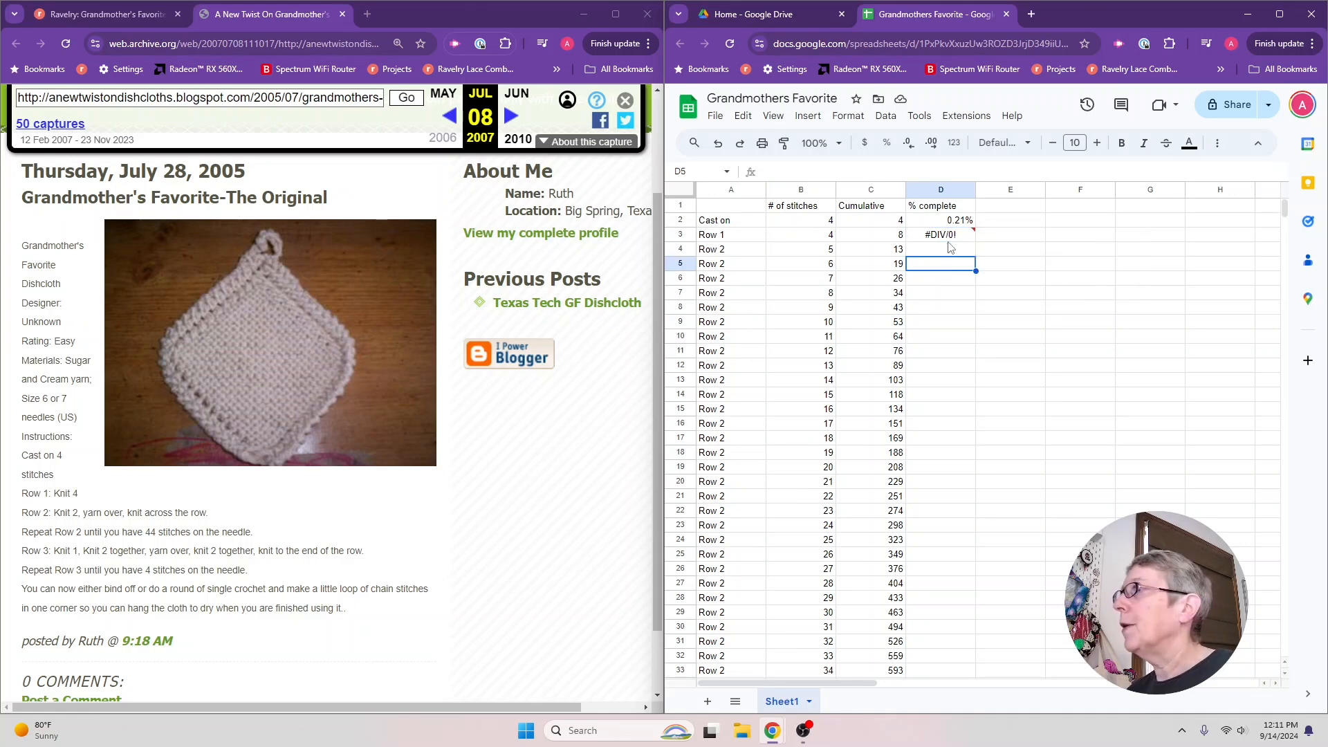
pyautogui.click(949, 241)
pyautogui.press('Delete')
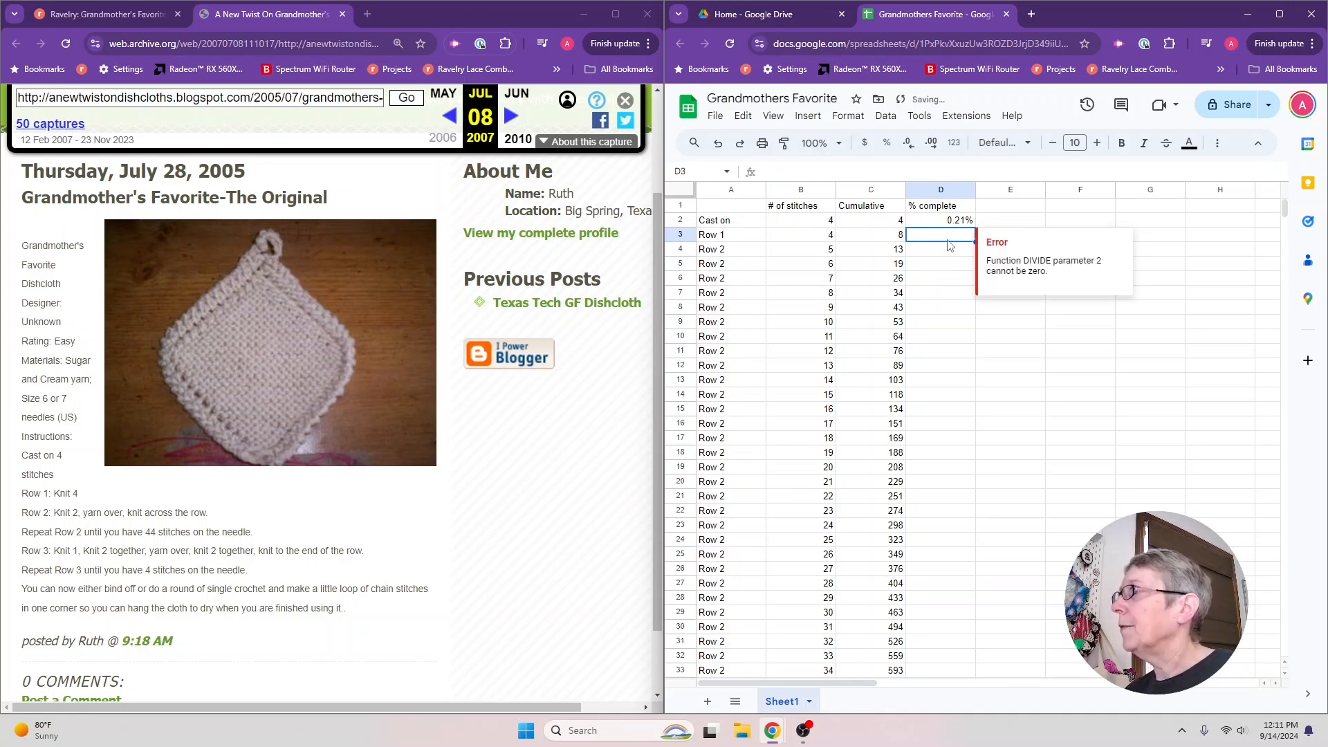
# Step: Change the formula in D2 to =C2/$C$84 so the total stays an absolute reference, and reject the suggested autofill
pyautogui.press('Up')
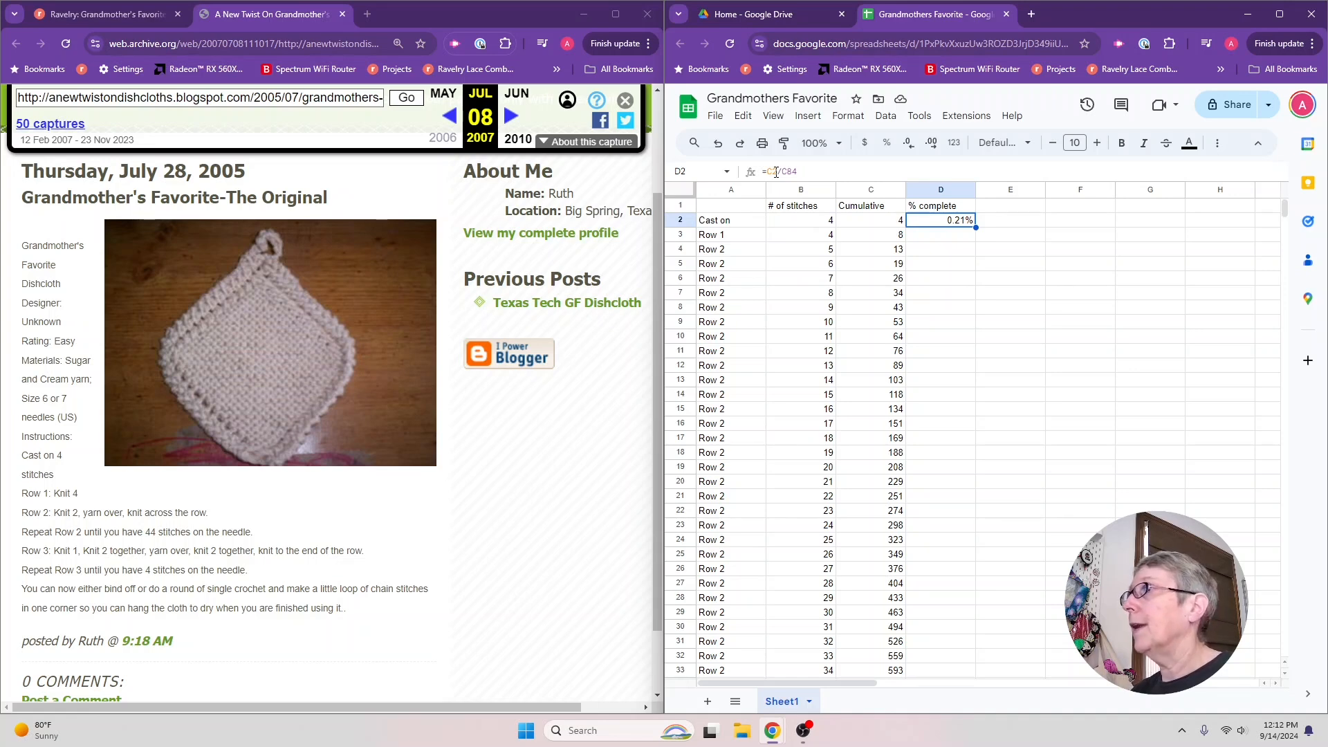
pyautogui.click(784, 170)
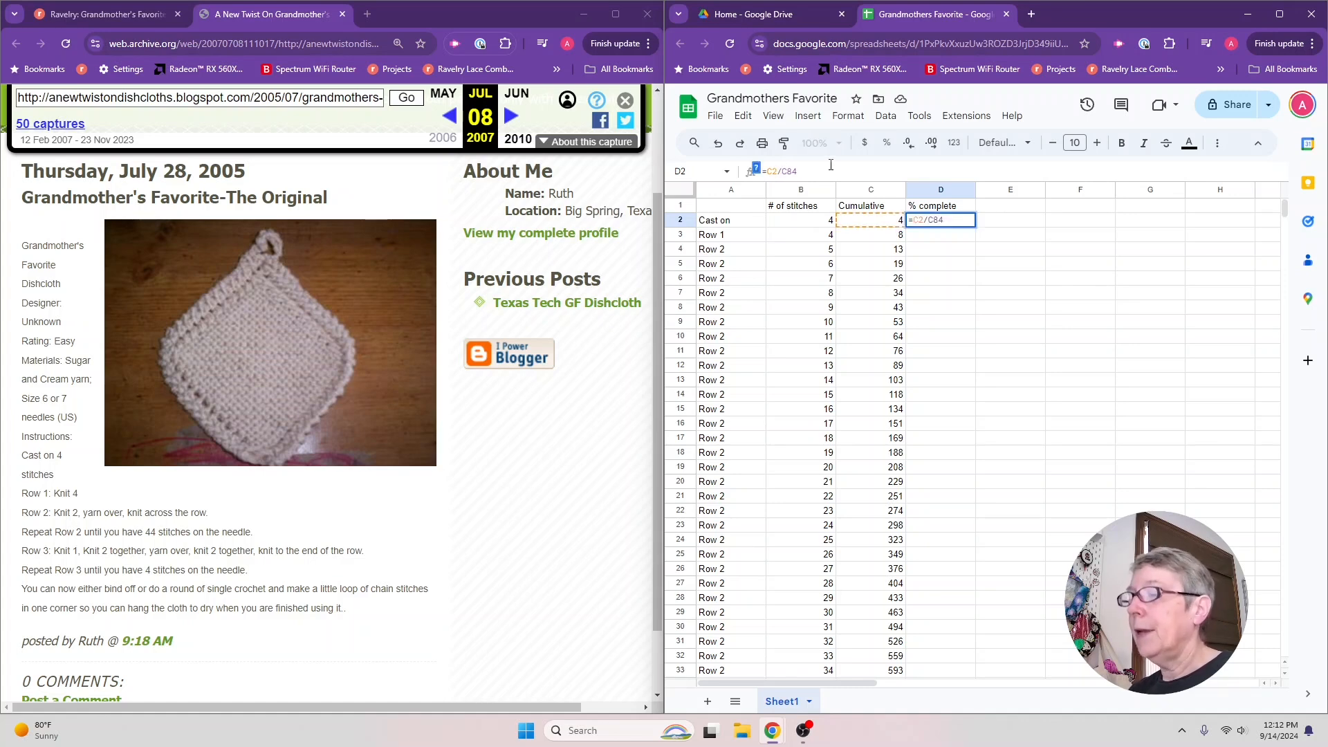
pyautogui.write('$')
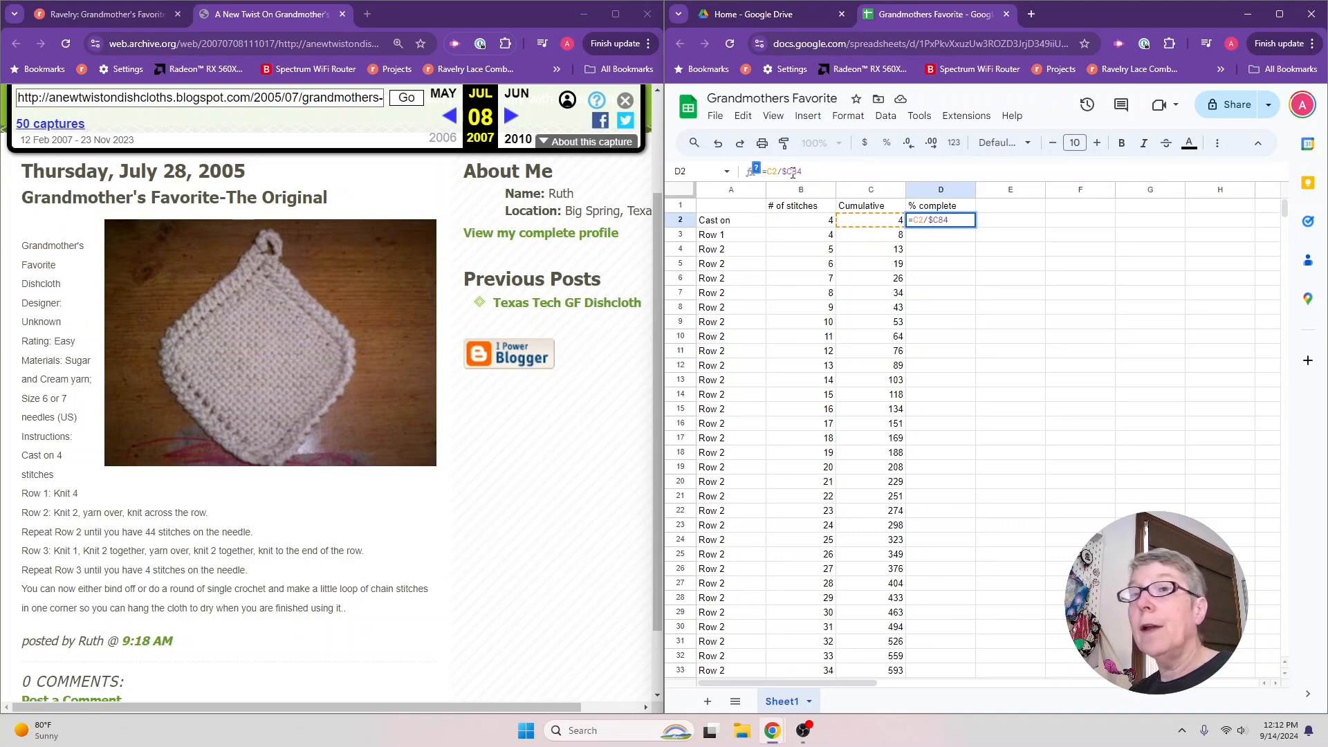
pyautogui.write('$')
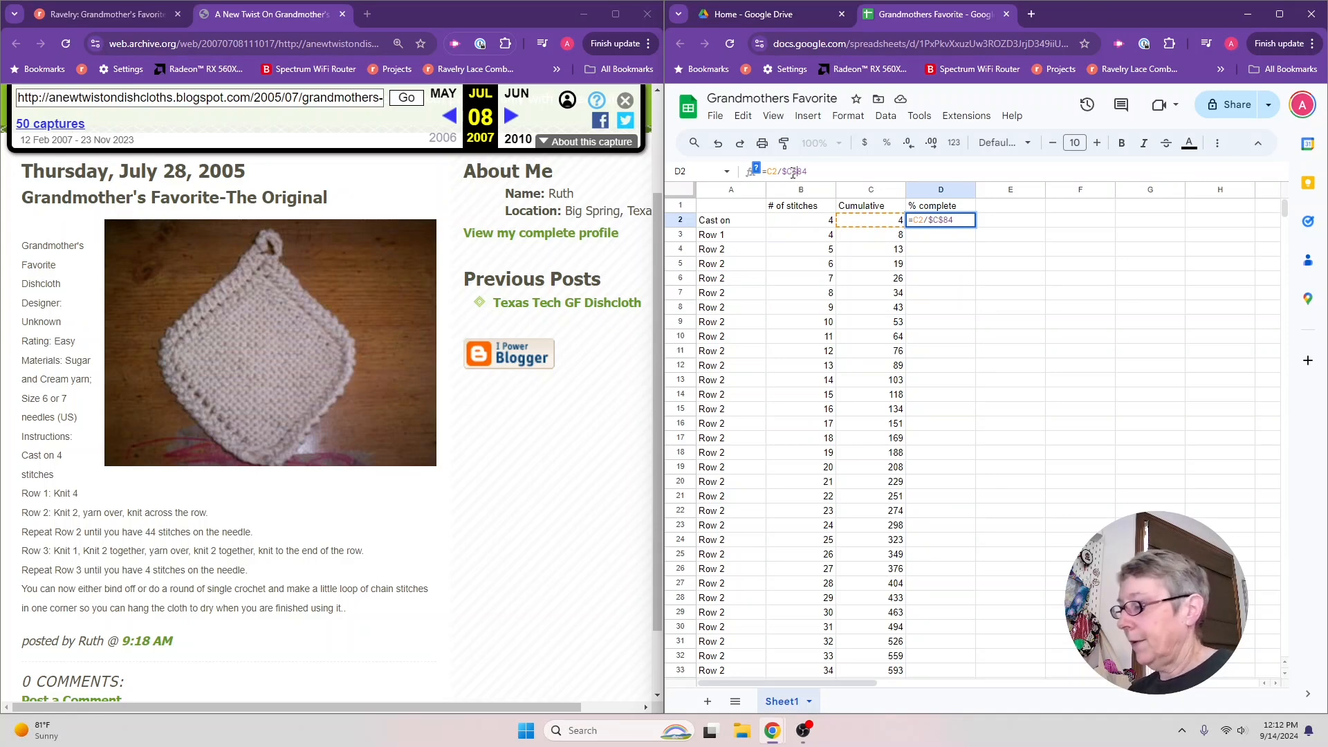
pyautogui.press('Return')
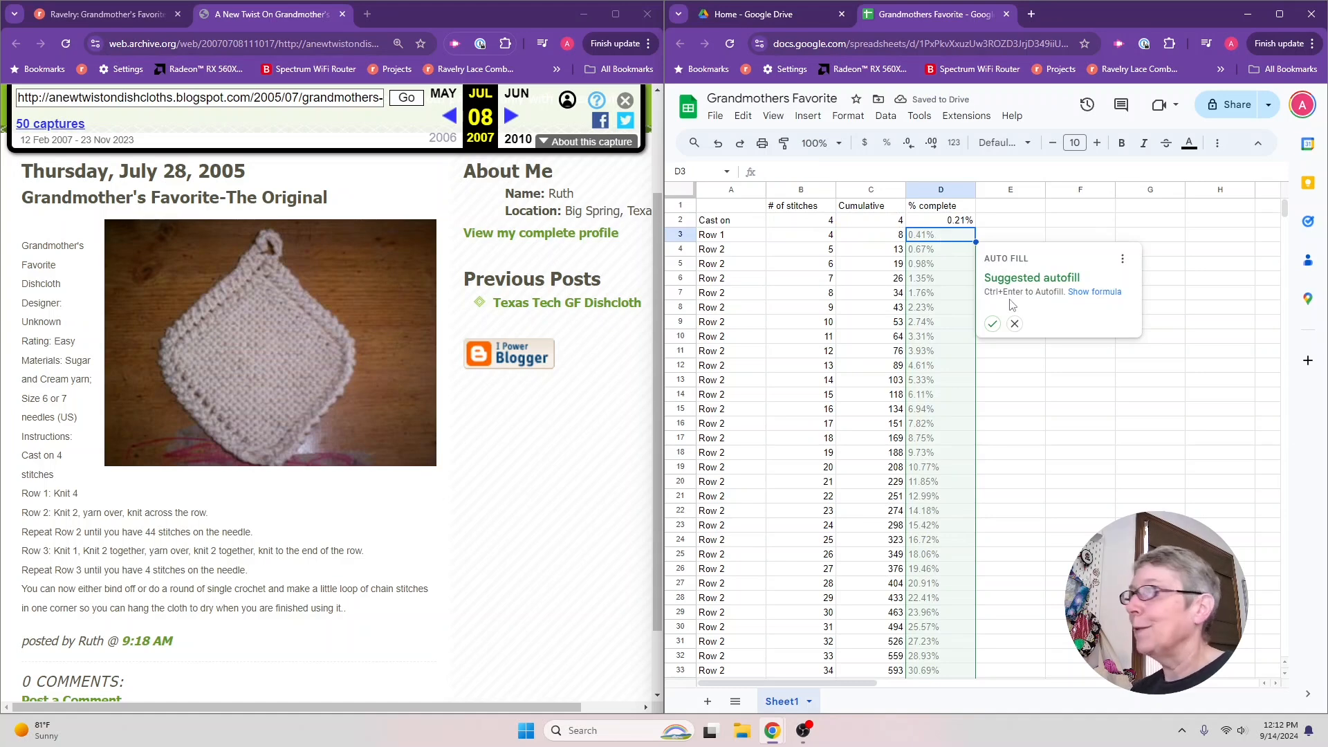
pyautogui.click(1014, 324)
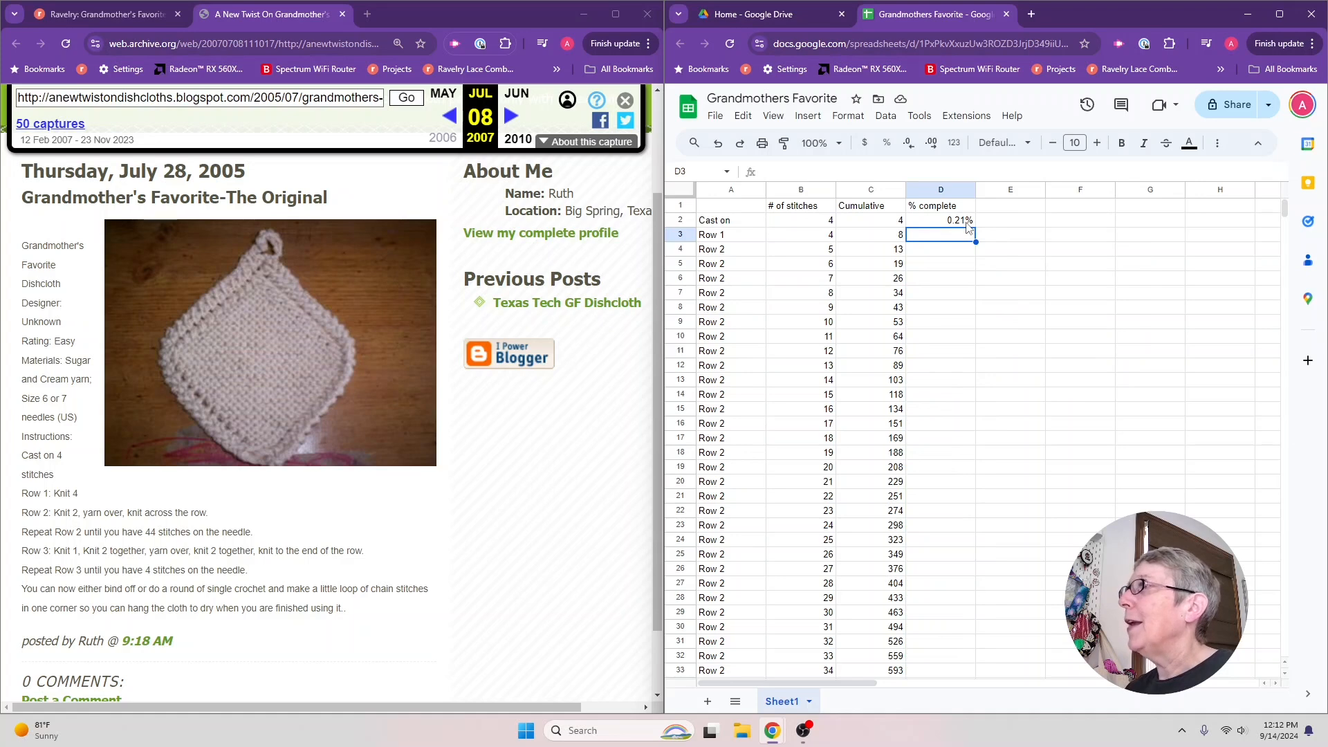
# Step: Copy the corrected percentage formula from D2 into D3 and compare the references in both cells
pyautogui.click(967, 223)
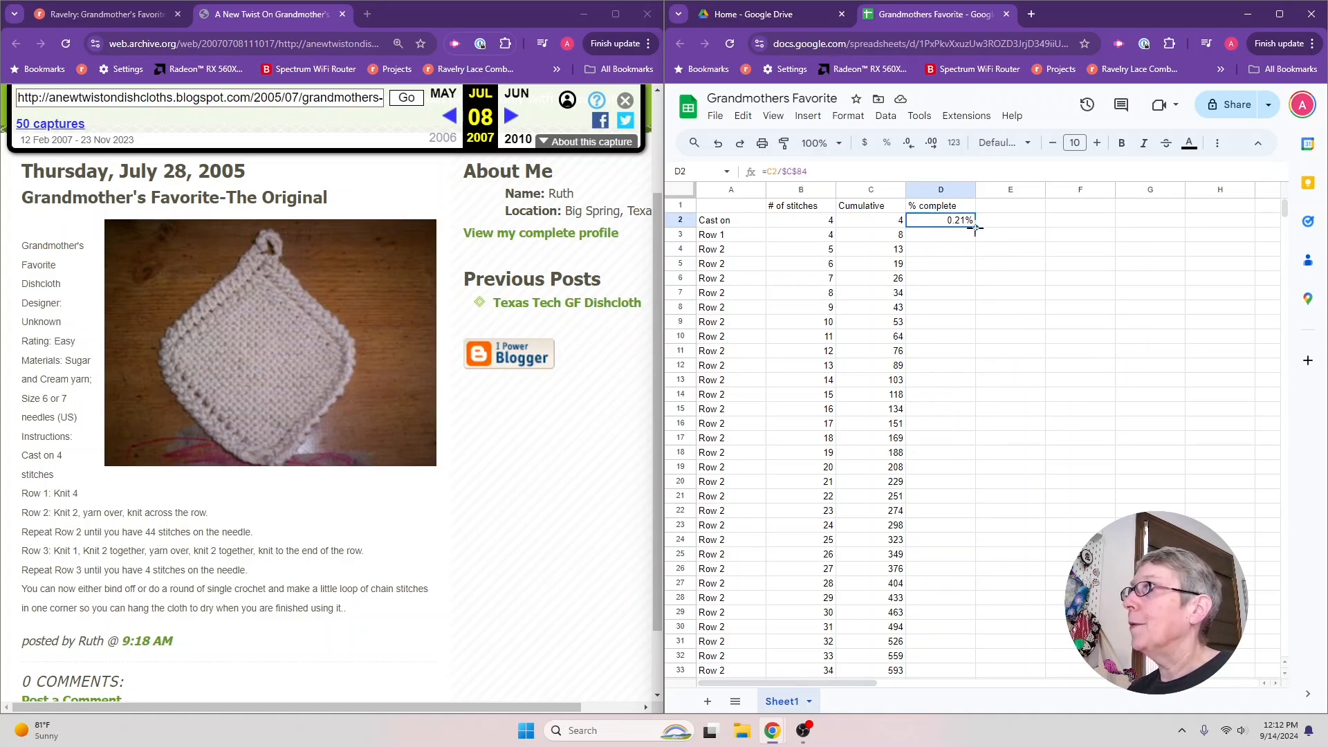
pyautogui.moveTo(976, 228); pyautogui.dragTo(976, 238)
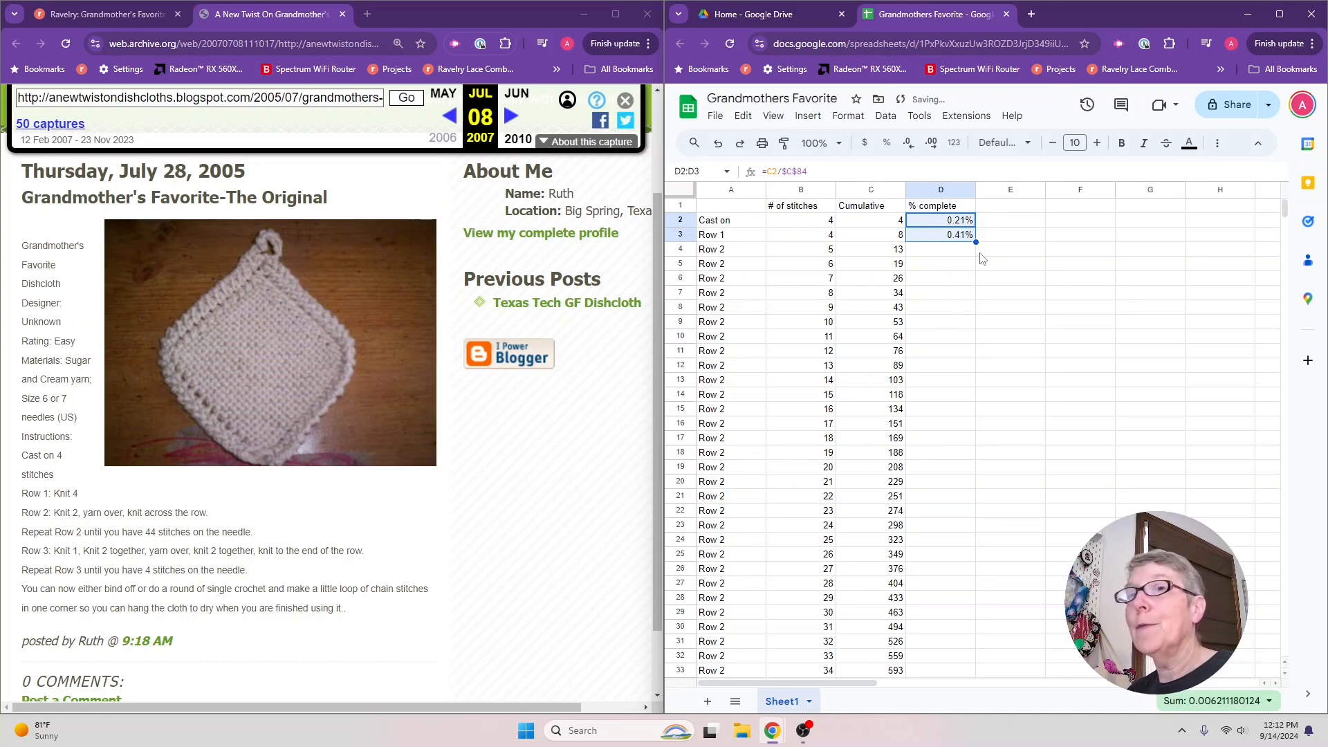
pyautogui.click(948, 238)
pyautogui.click(942, 222)
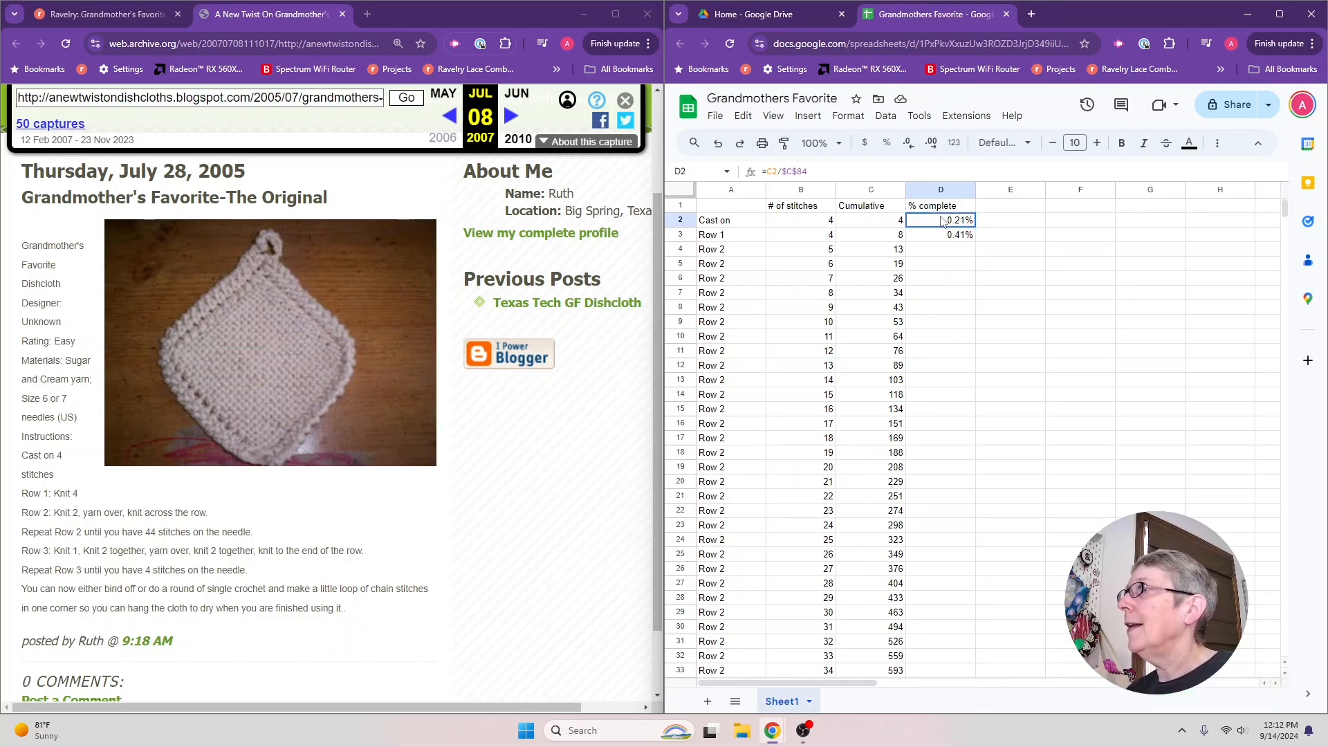
pyautogui.click(941, 239)
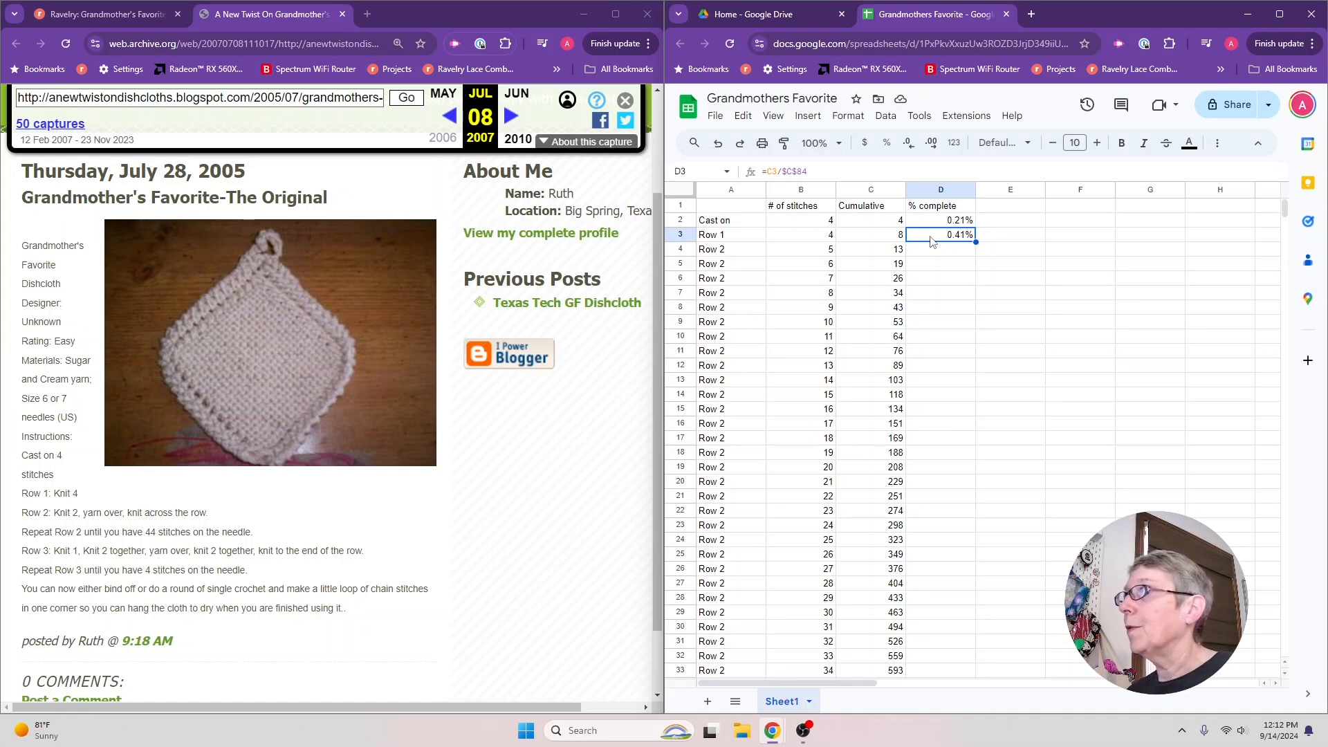
# Step: Fill the percentage formula from D3 down through the bind-off row, D84
pyautogui.click(965, 253)
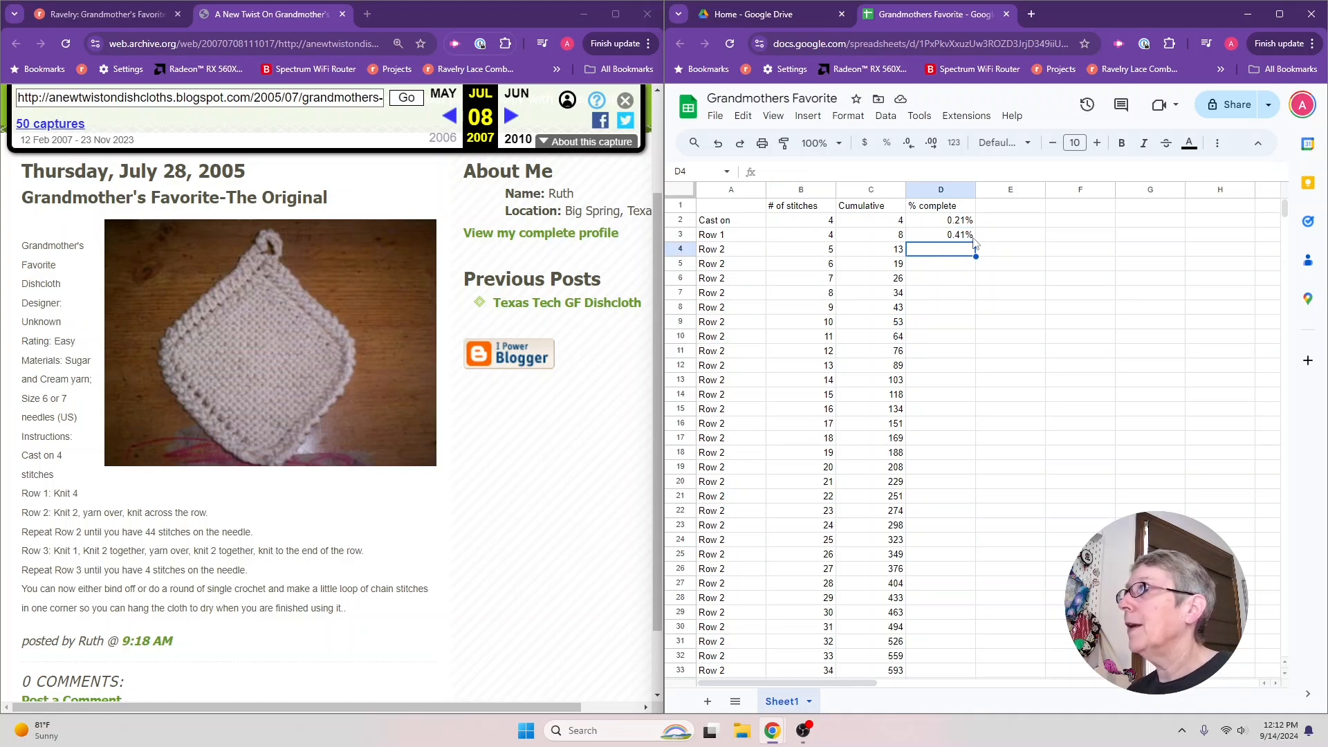
pyautogui.click(972, 238)
pyautogui.moveTo(977, 243); pyautogui.dragTo(971, 610)
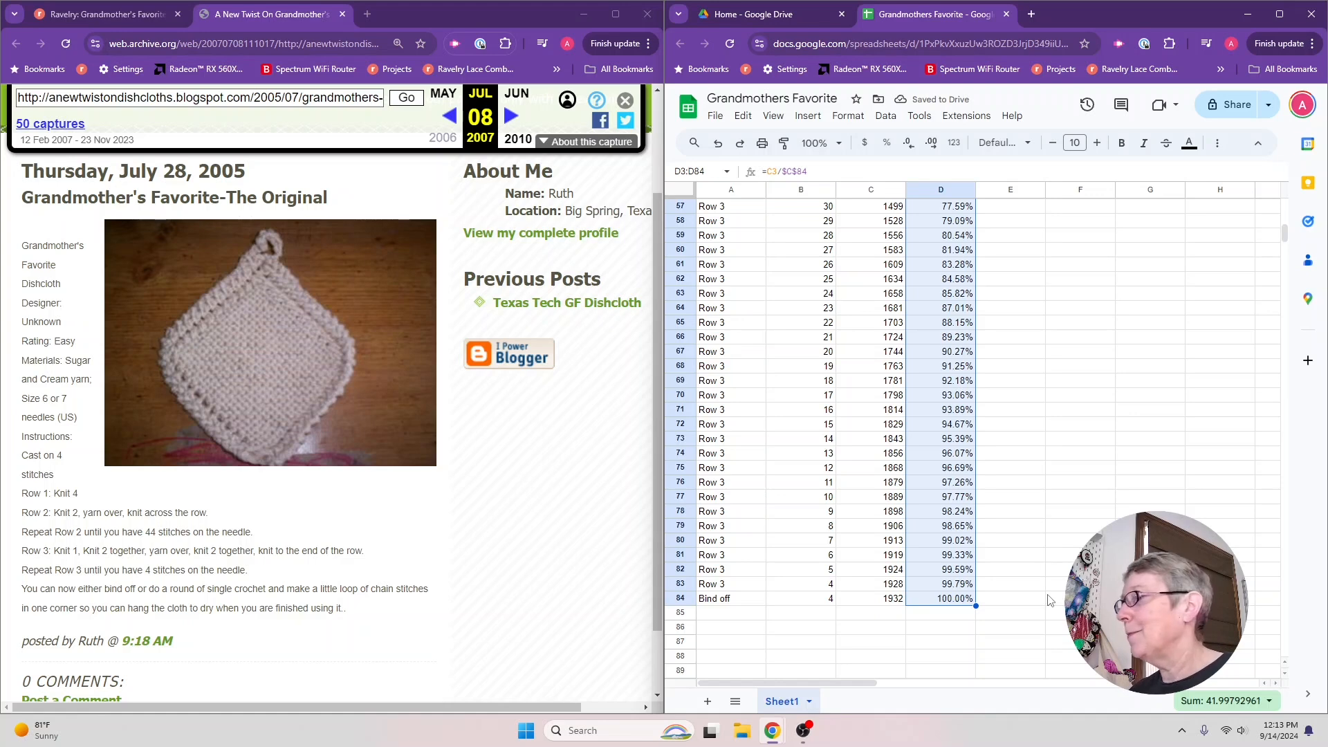
# Step: Review the % complete column from the cast-on row down to locate the rows around the halfway point
pyautogui.scroll(18, 1048, 600)
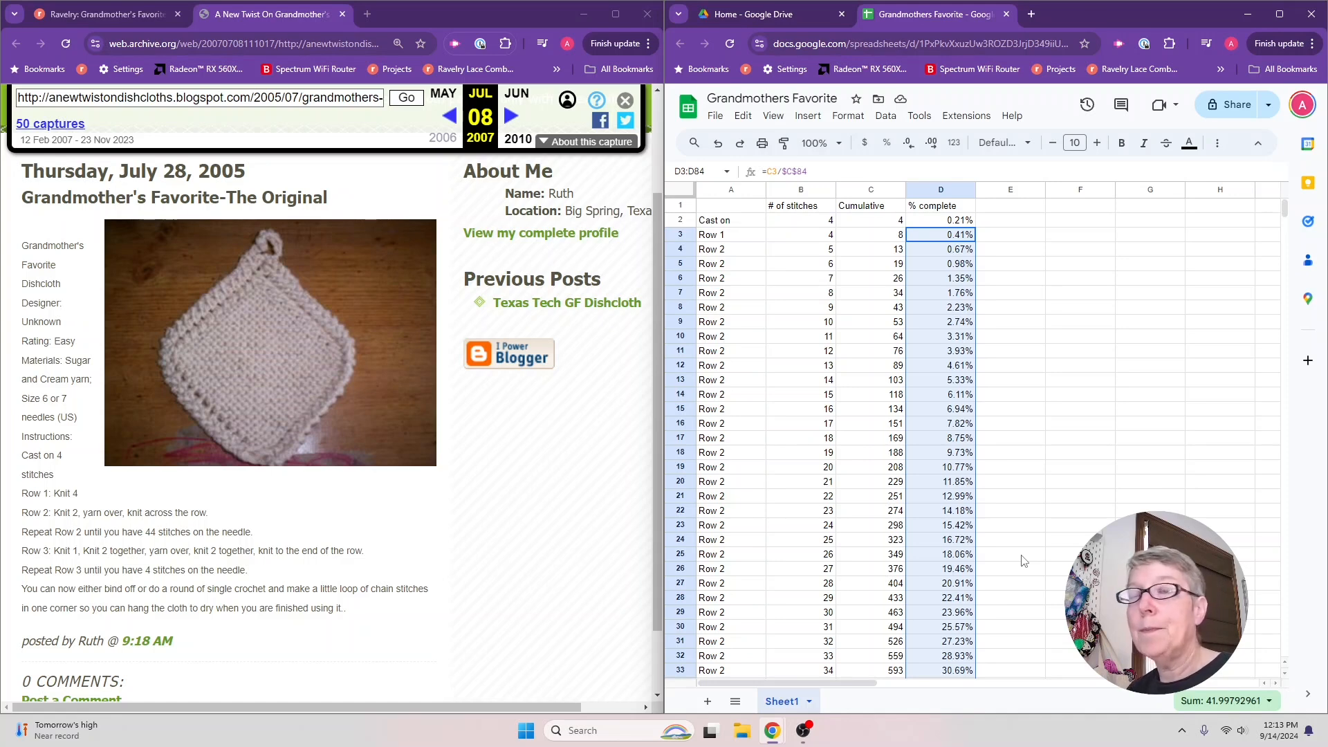
pyautogui.click(1025, 330)
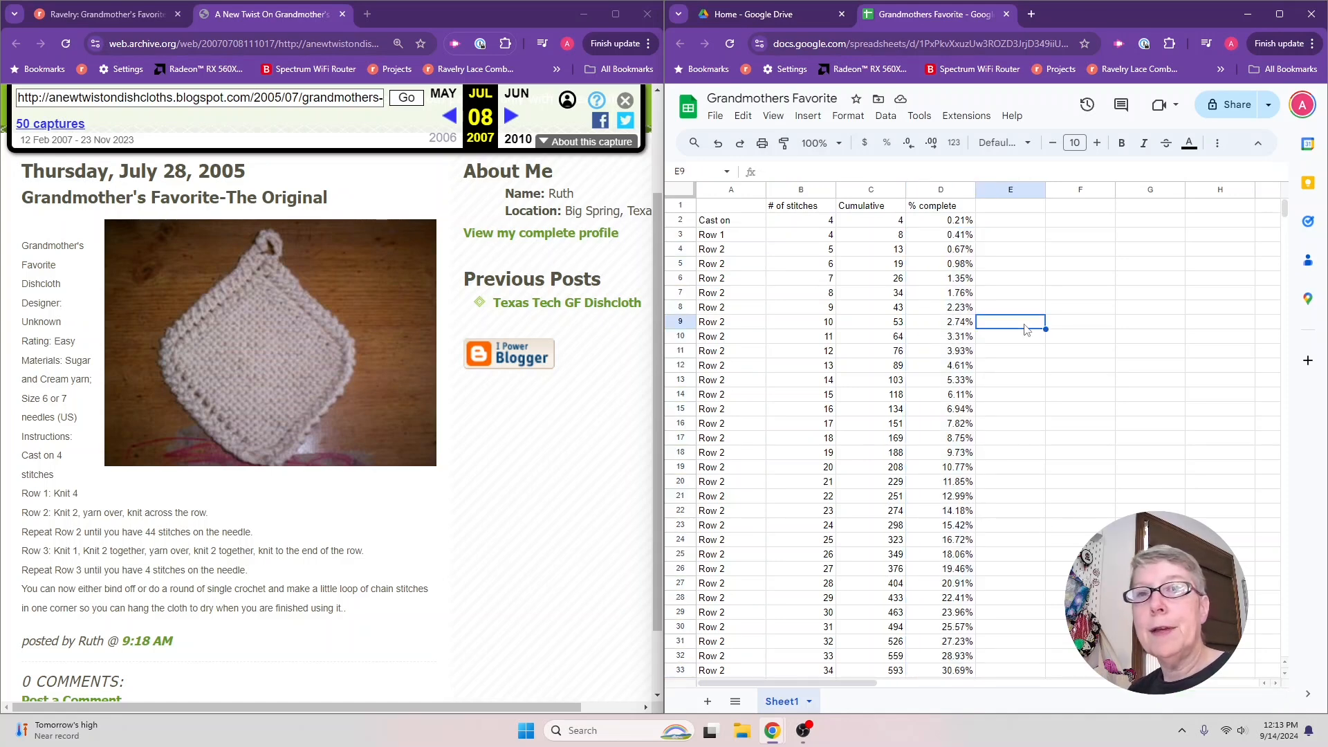
pyautogui.scroll(-2, 1026, 330)
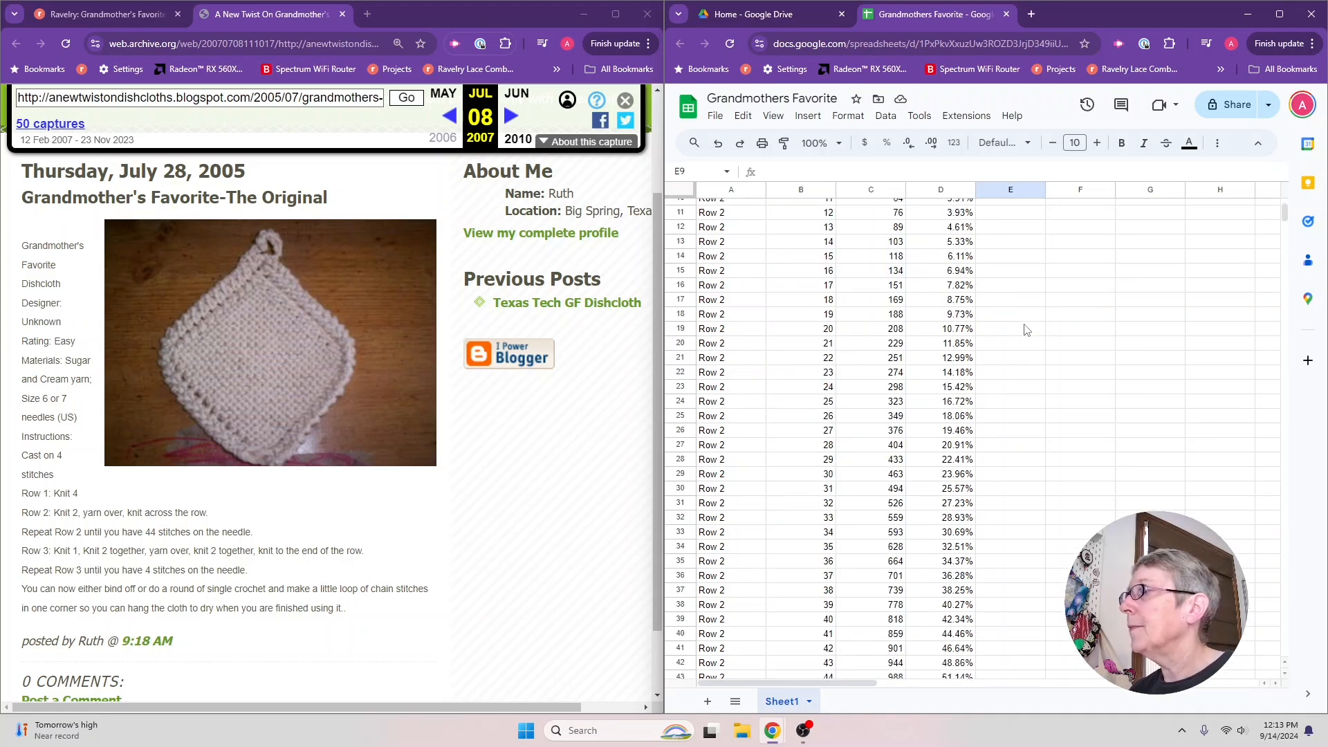
pyautogui.scroll(-3, 1025, 330)
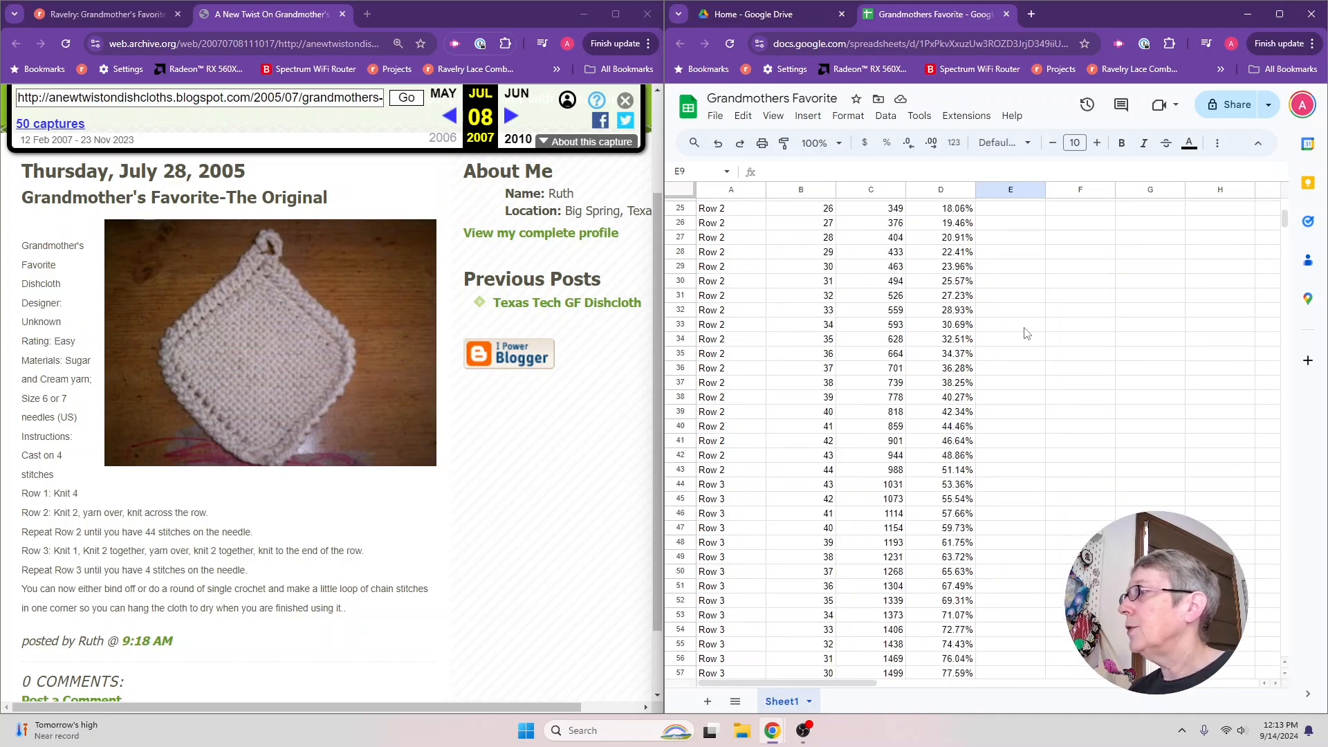
pyautogui.click(945, 460)
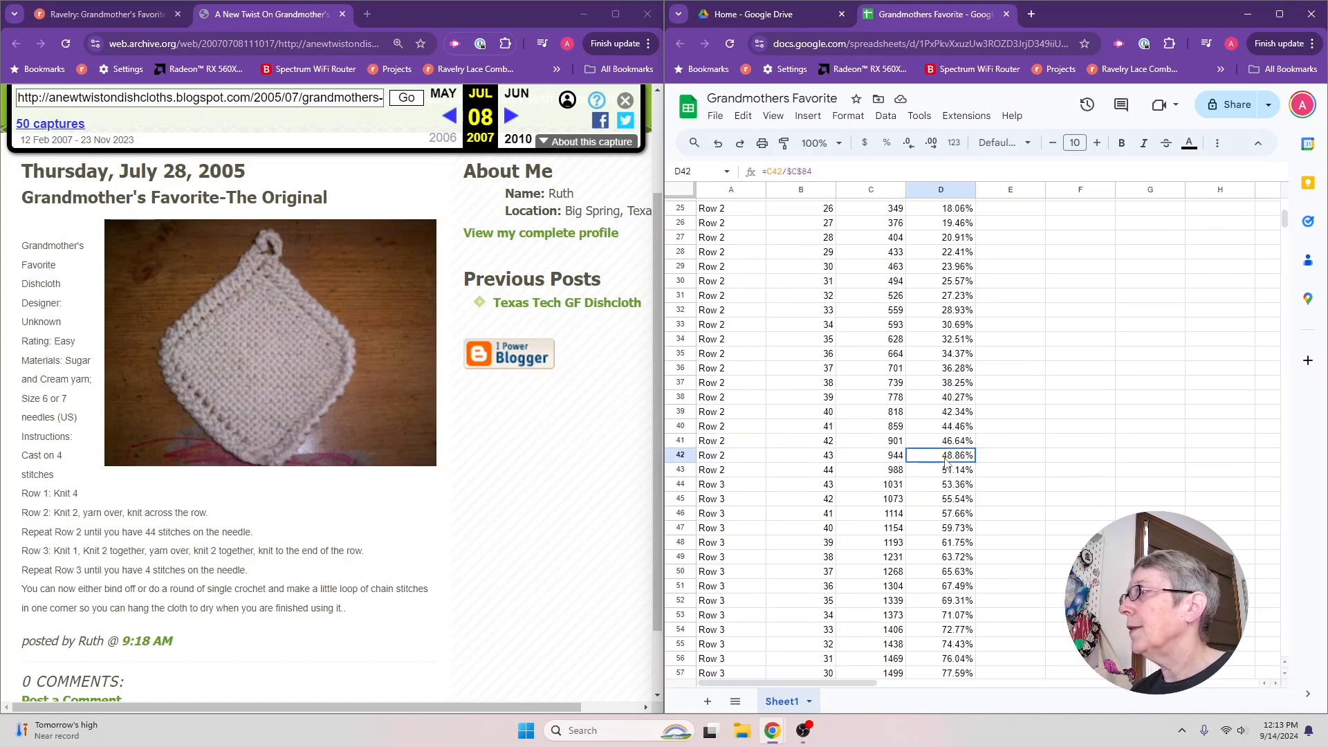
pyautogui.click(947, 476)
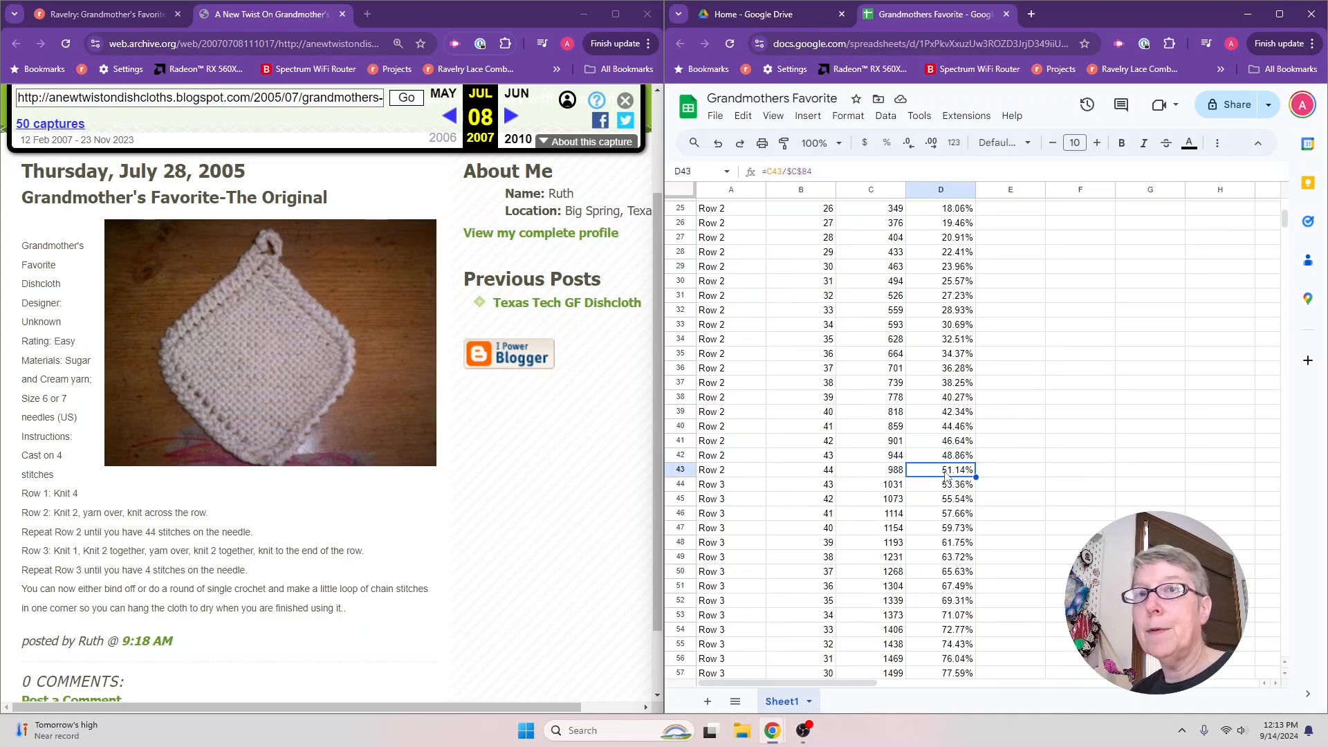